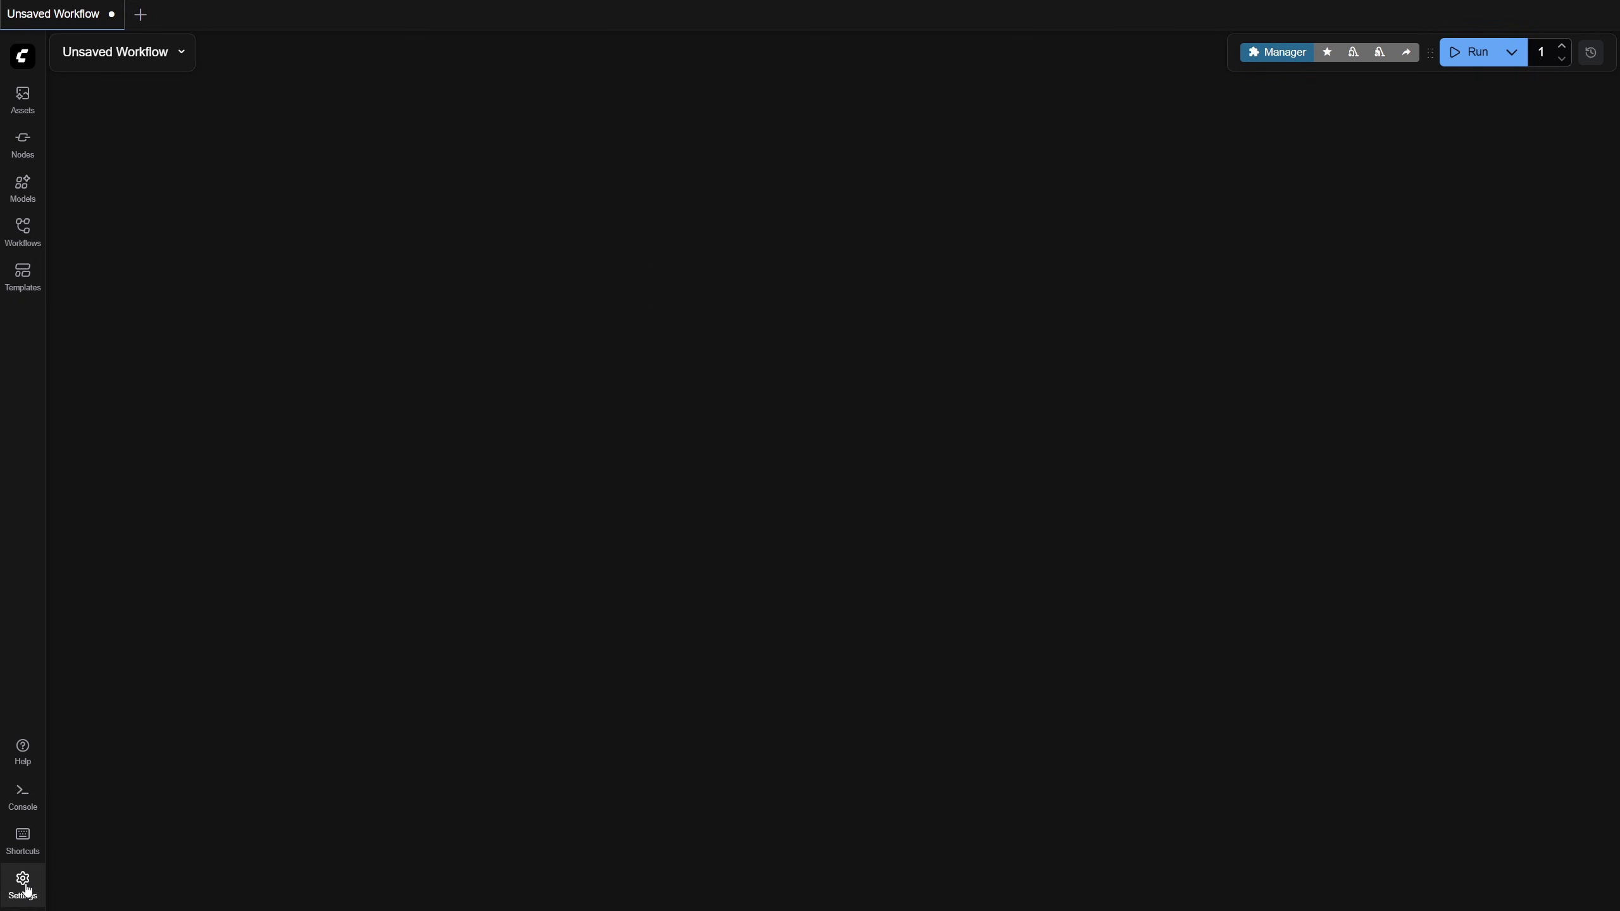
View the version, system and device information on the About page of the settings, and close the settings.
click(22, 882)
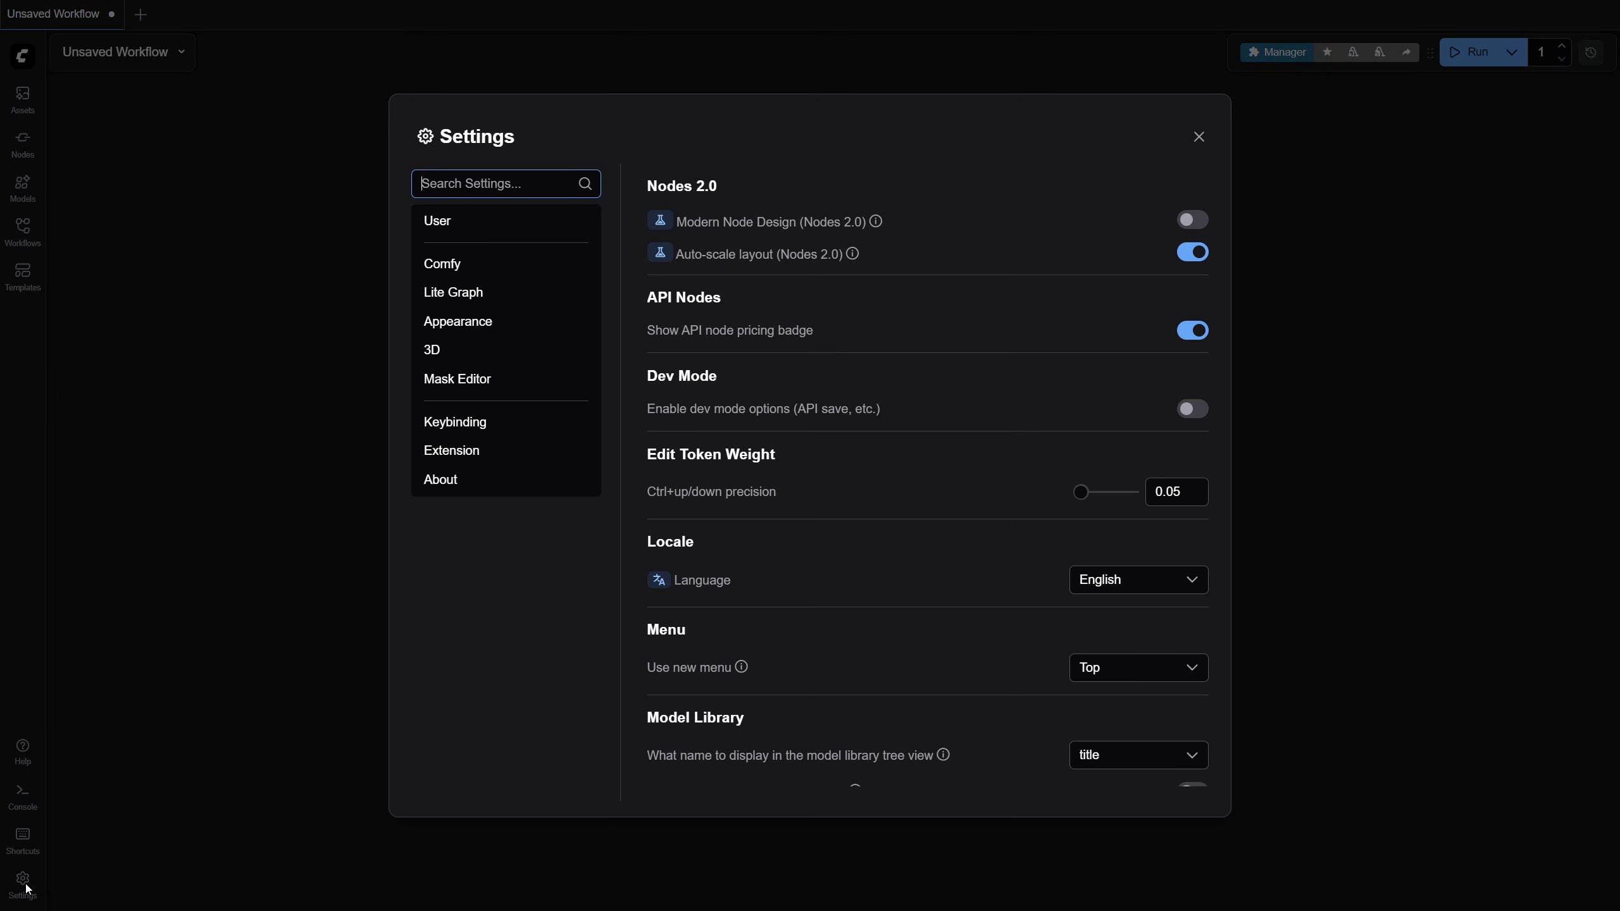
click(442, 477)
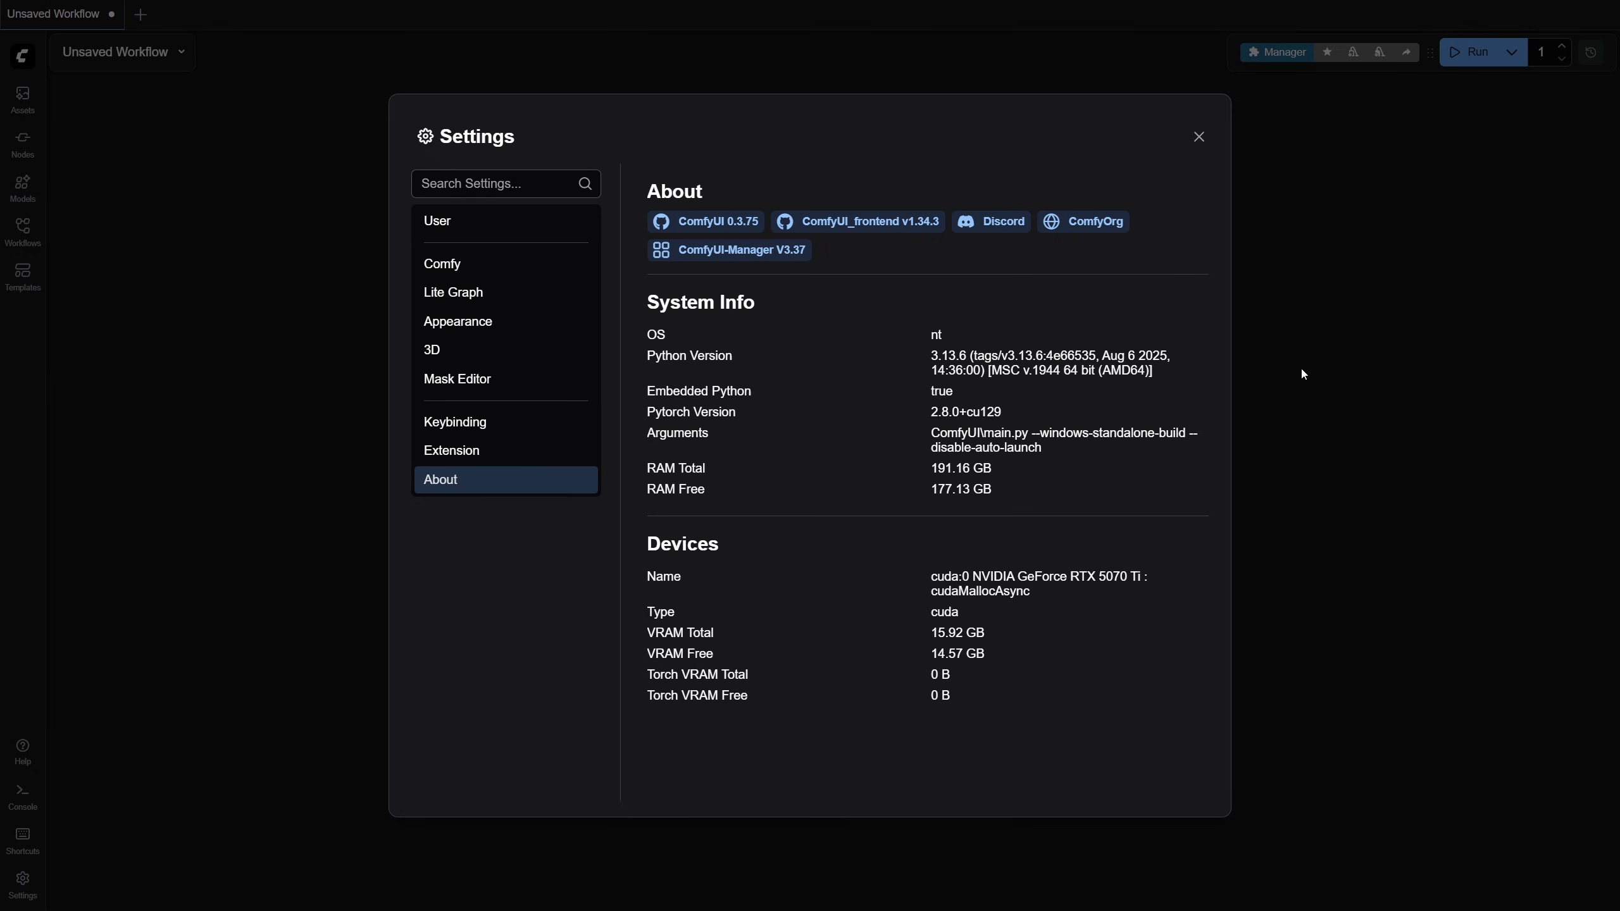
click(1202, 140)
Switch to Tablacus Explorer and examine the files in the uh_wan-animate_v1 workflow folder and its sample_motions subfolder.
key(super)
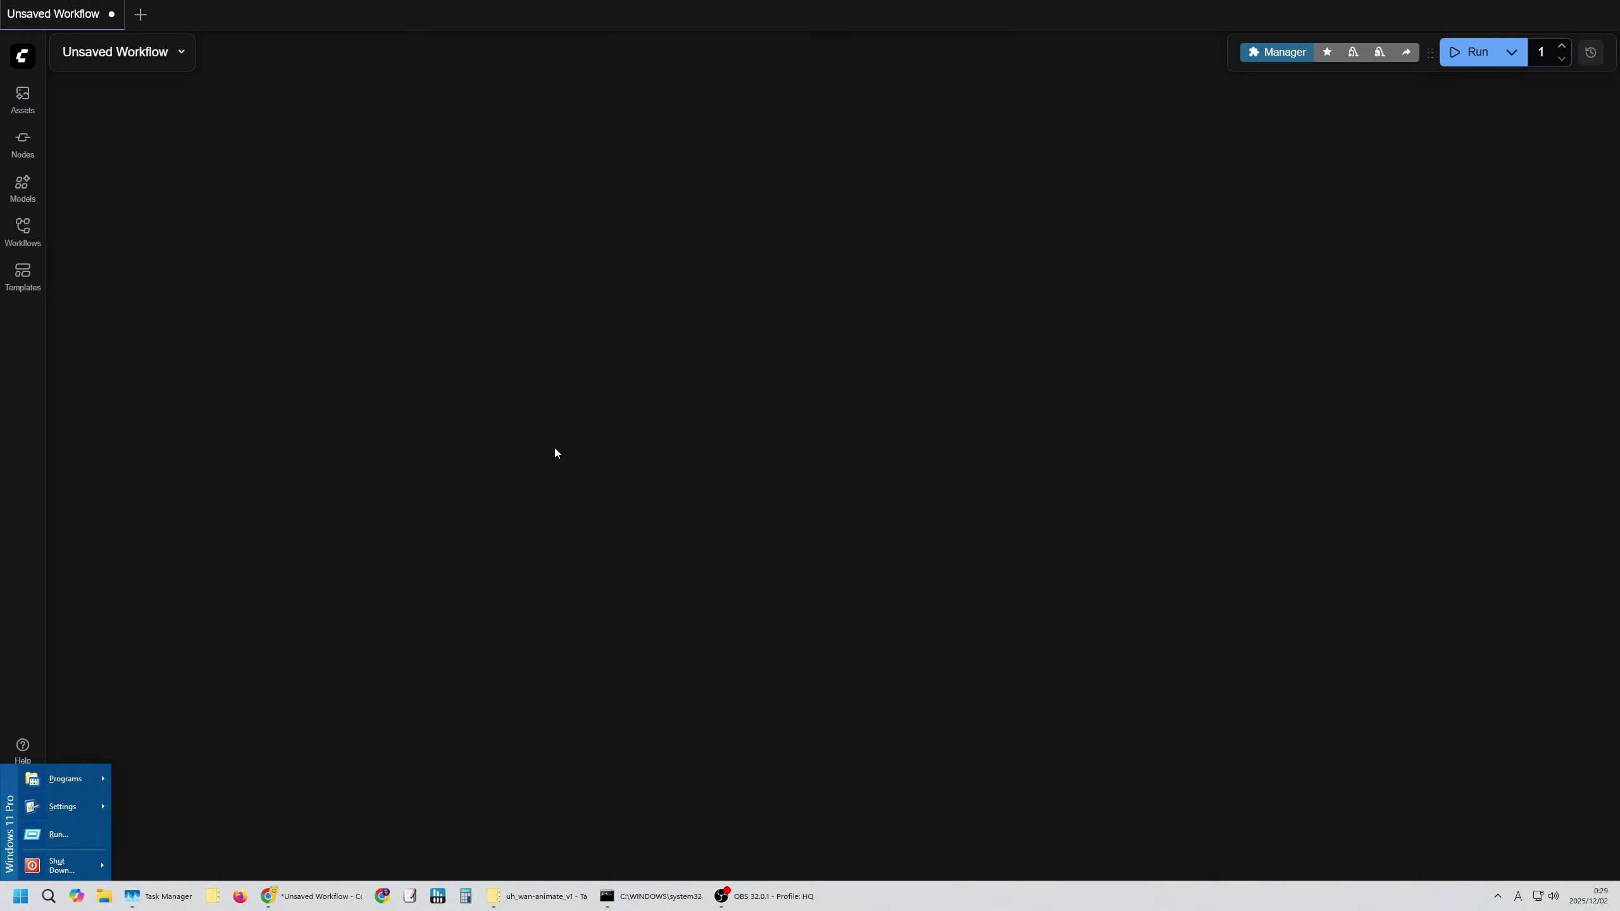
click(536, 896)
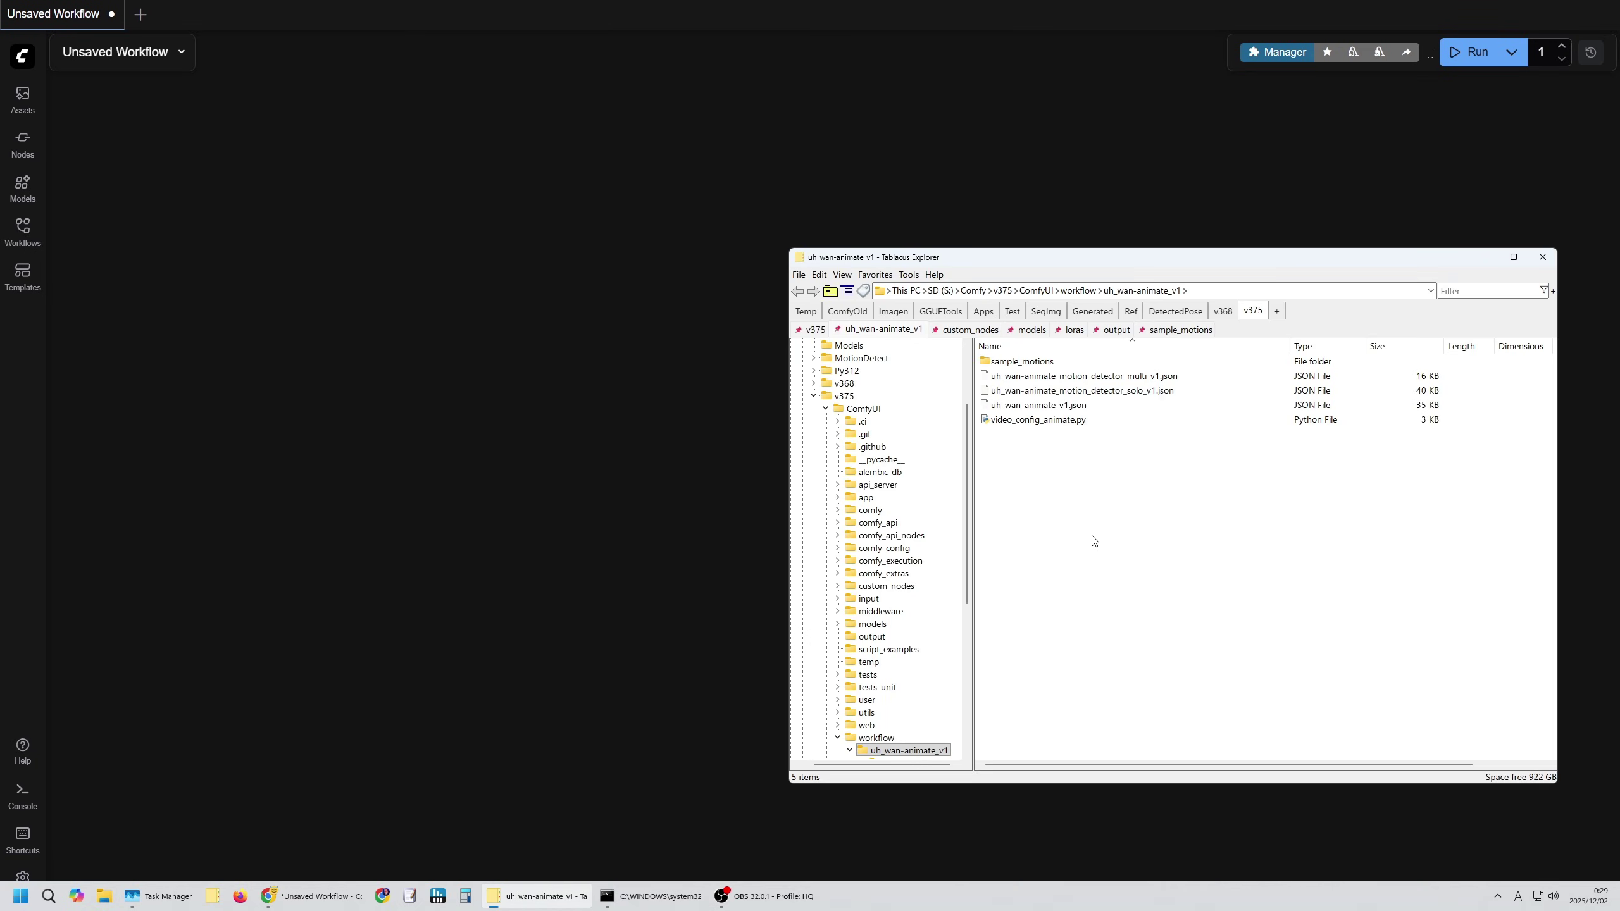
drag(1131, 503, 1024, 383)
click(1132, 472)
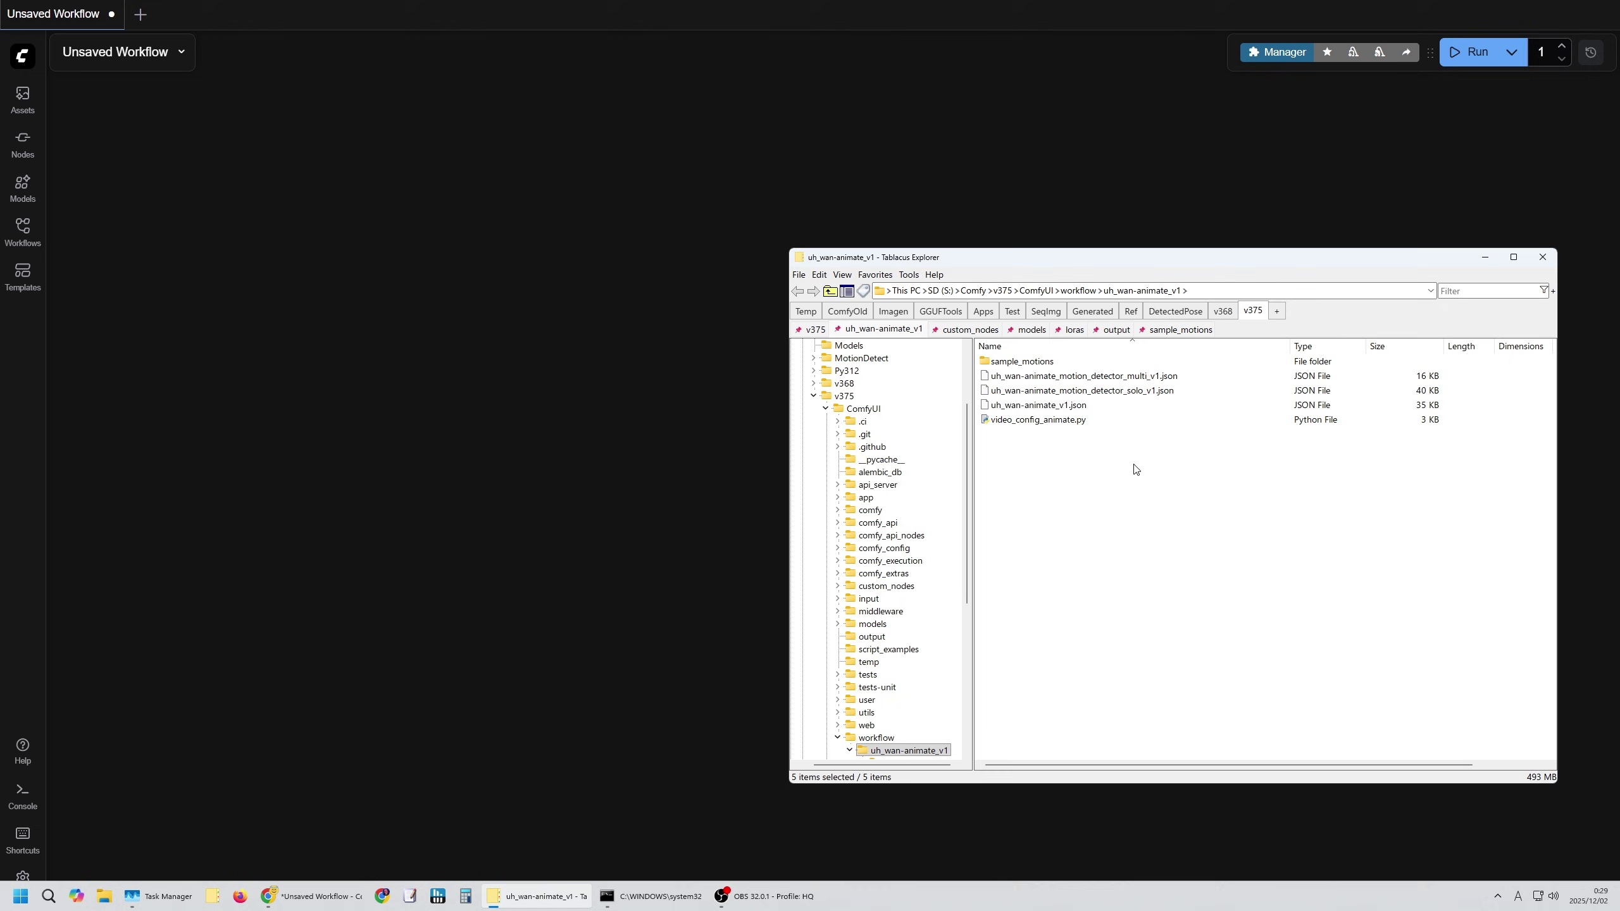
double_click(1019, 361)
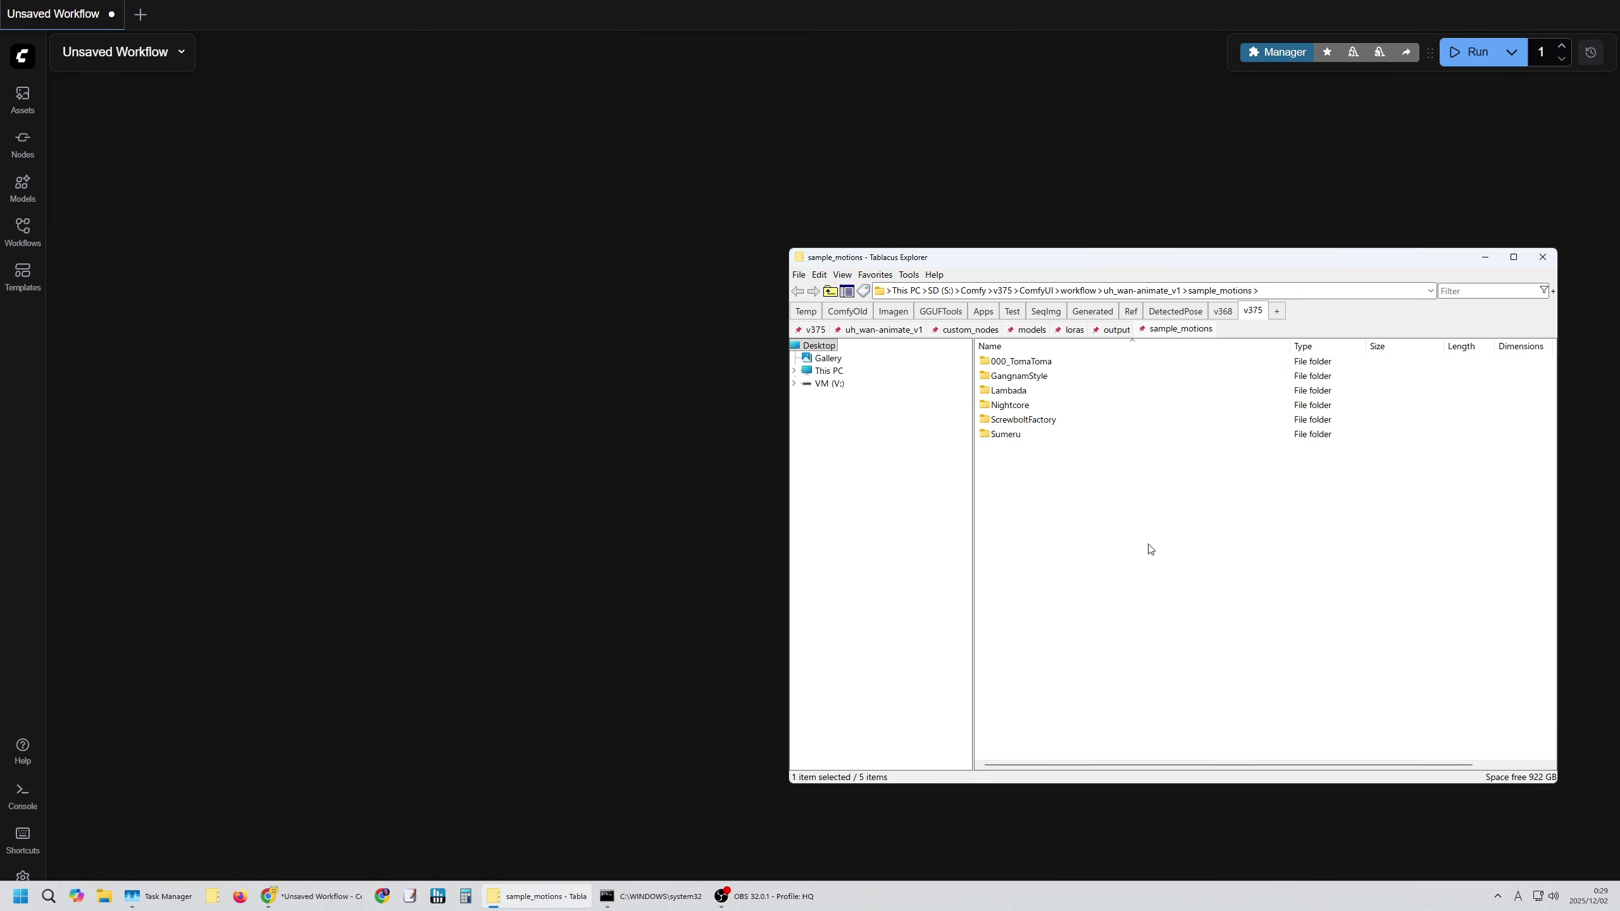
click(891, 331)
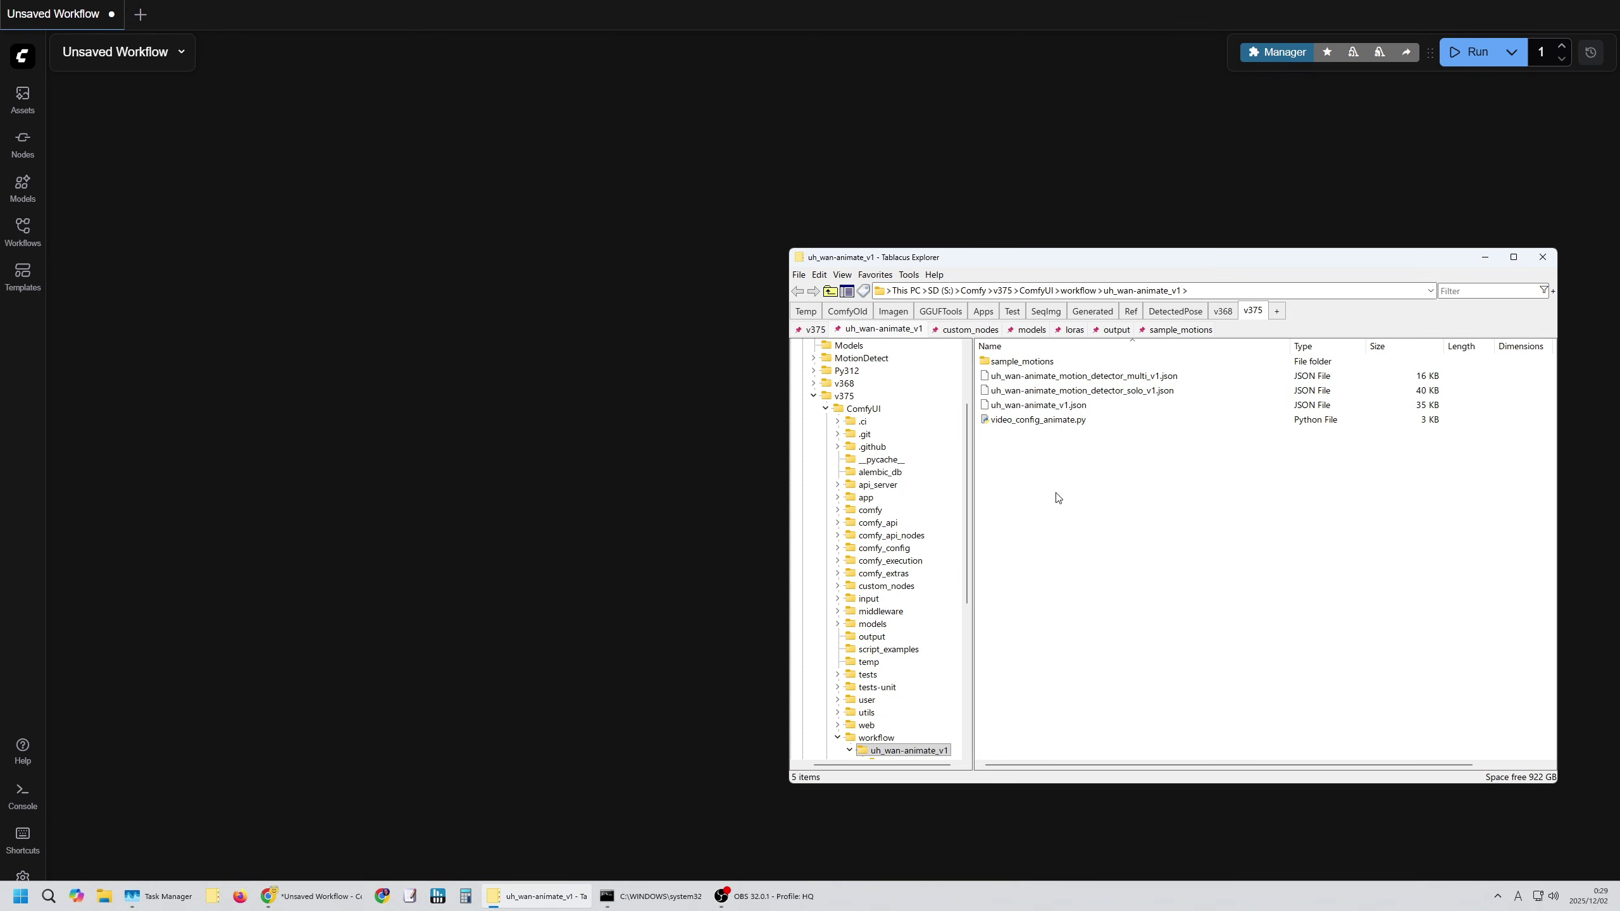
Load uh_wan-animate_v1.json from the folder onto the ComfyUI canvas, review the missing nodes list and dismiss it.
click(1027, 406)
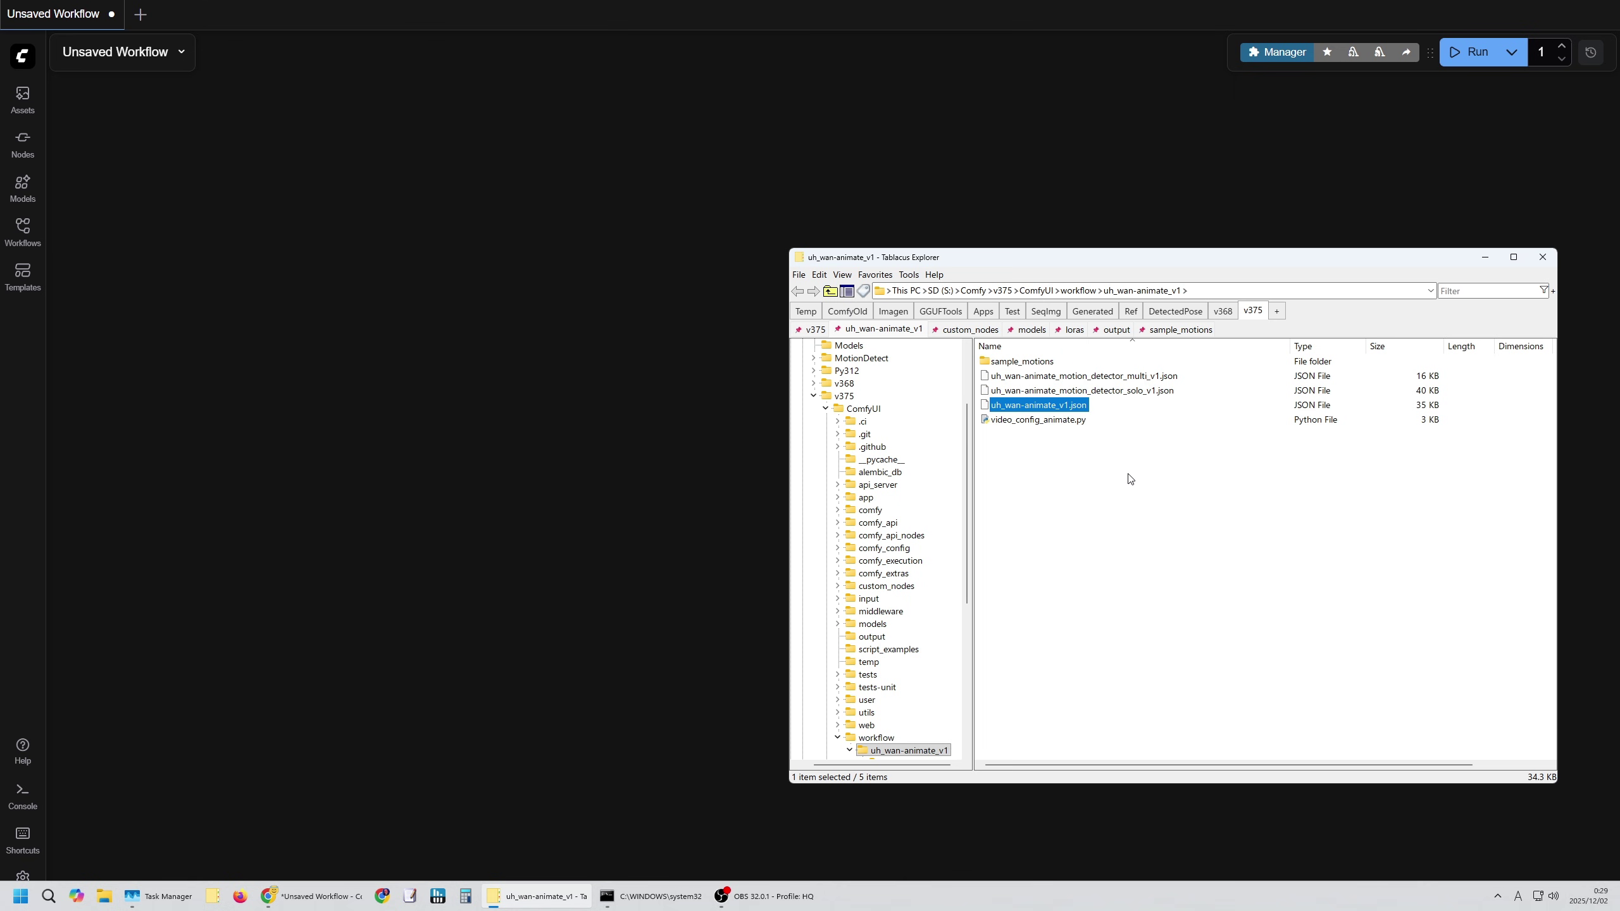
drag(1018, 407, 603, 408)
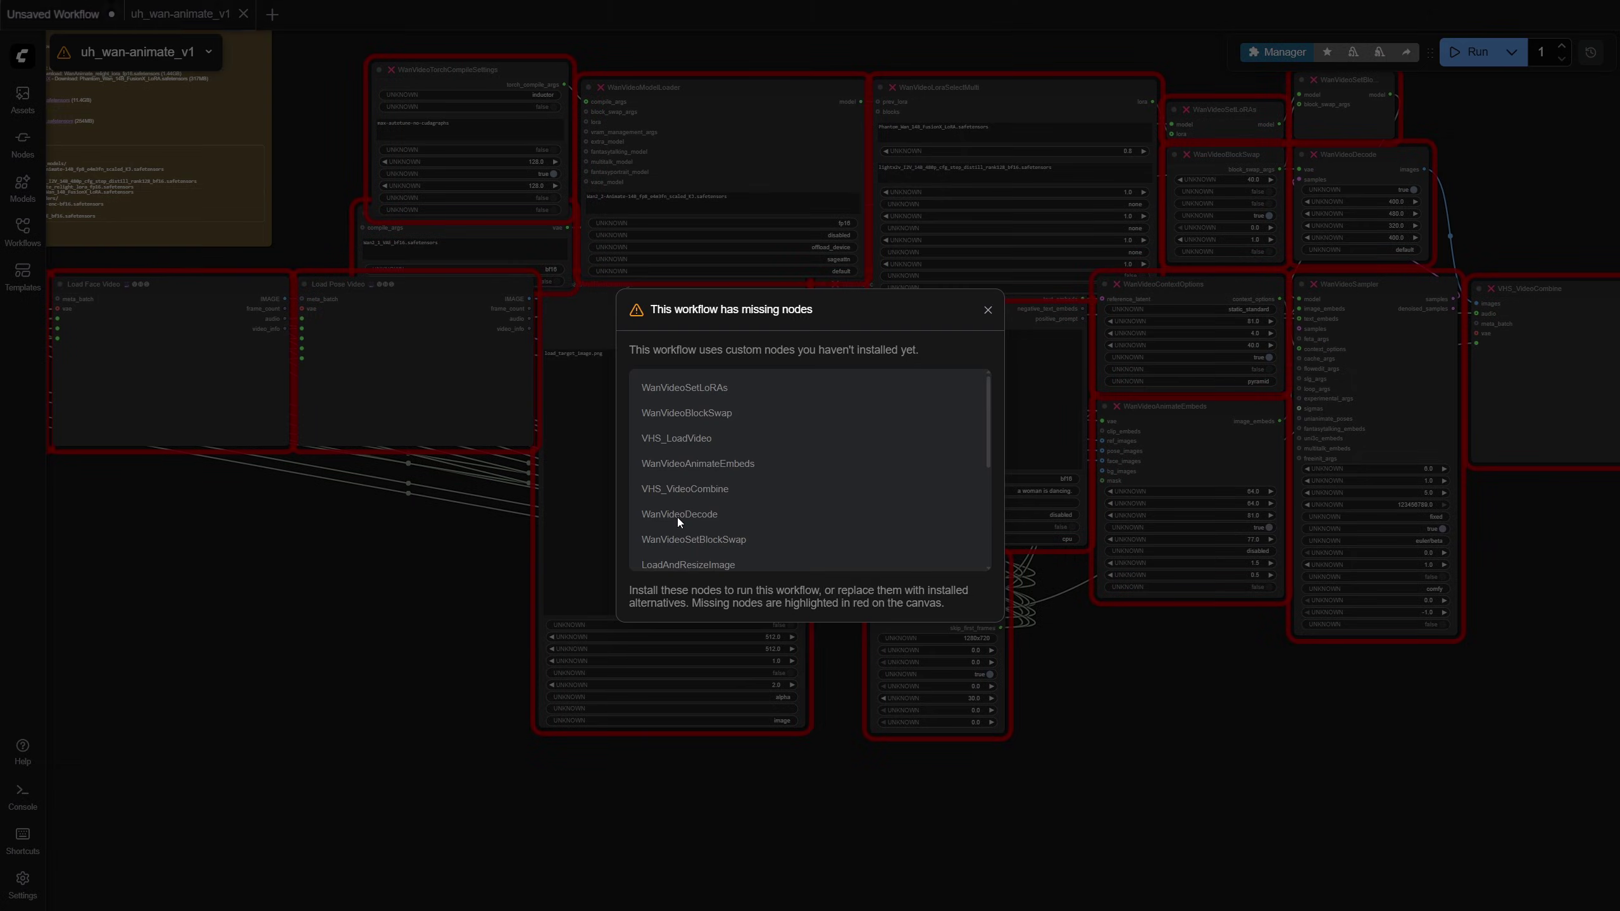
scroll(768, 486, down, 2)
scroll(780, 486, up, 3)
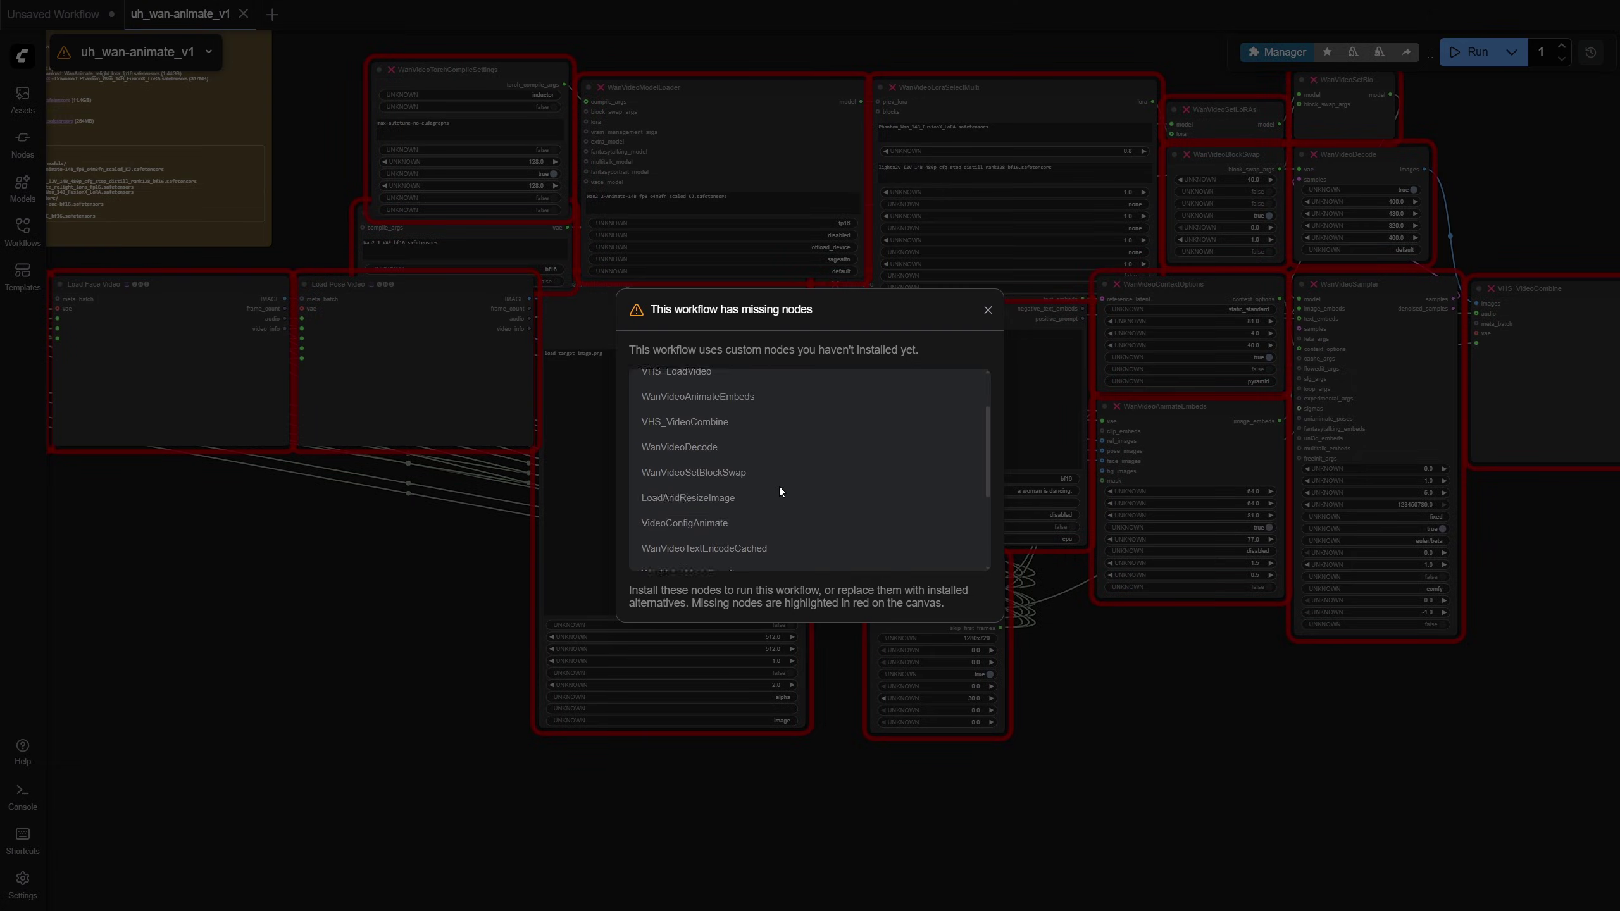
click(987, 310)
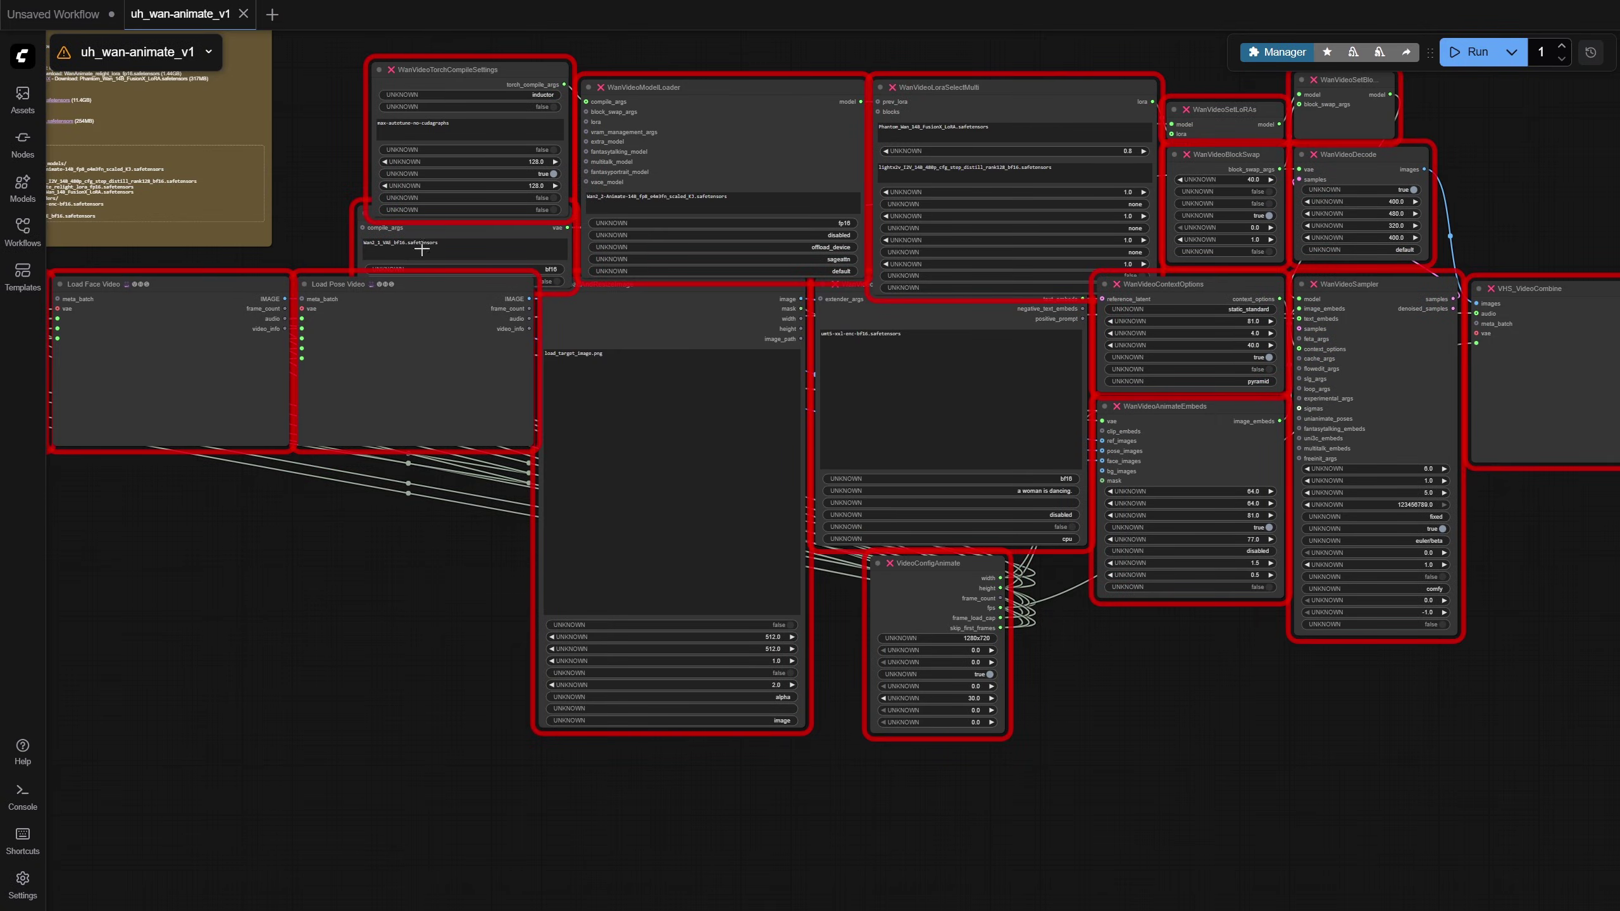
Examine the workflow's "Model download links and placement path" note for the required models and their folders.
scroll(838, 430, left, 5)
scroll(838, 430, up, 3)
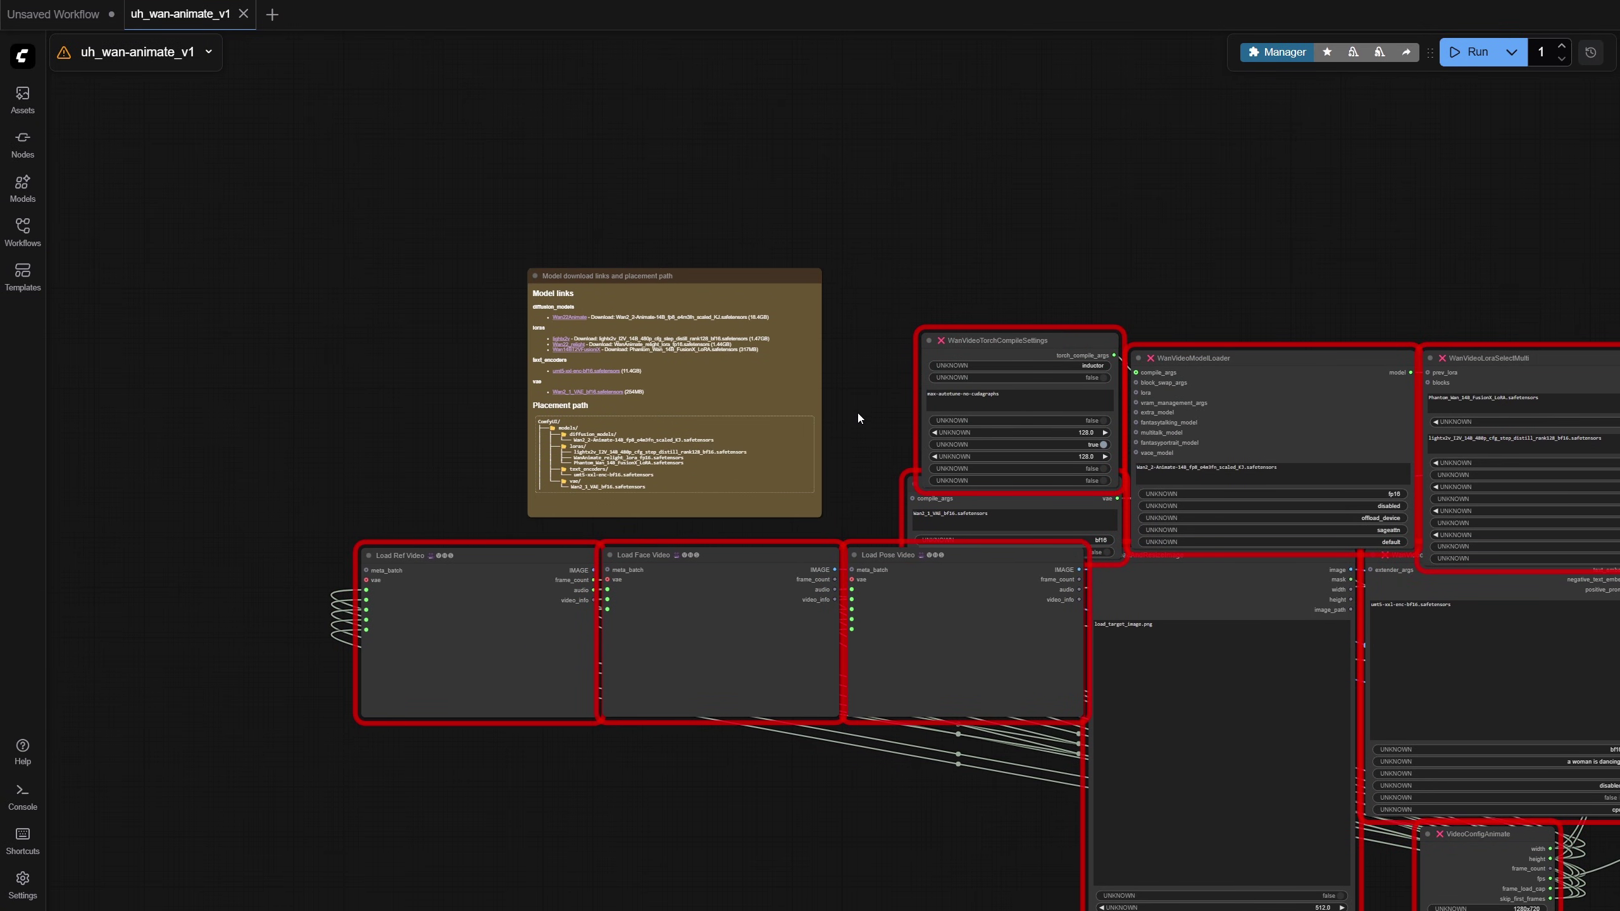
scroll(858, 412, up, 5)
scroll(851, 378, up, 2)
scroll(851, 378, left, 5)
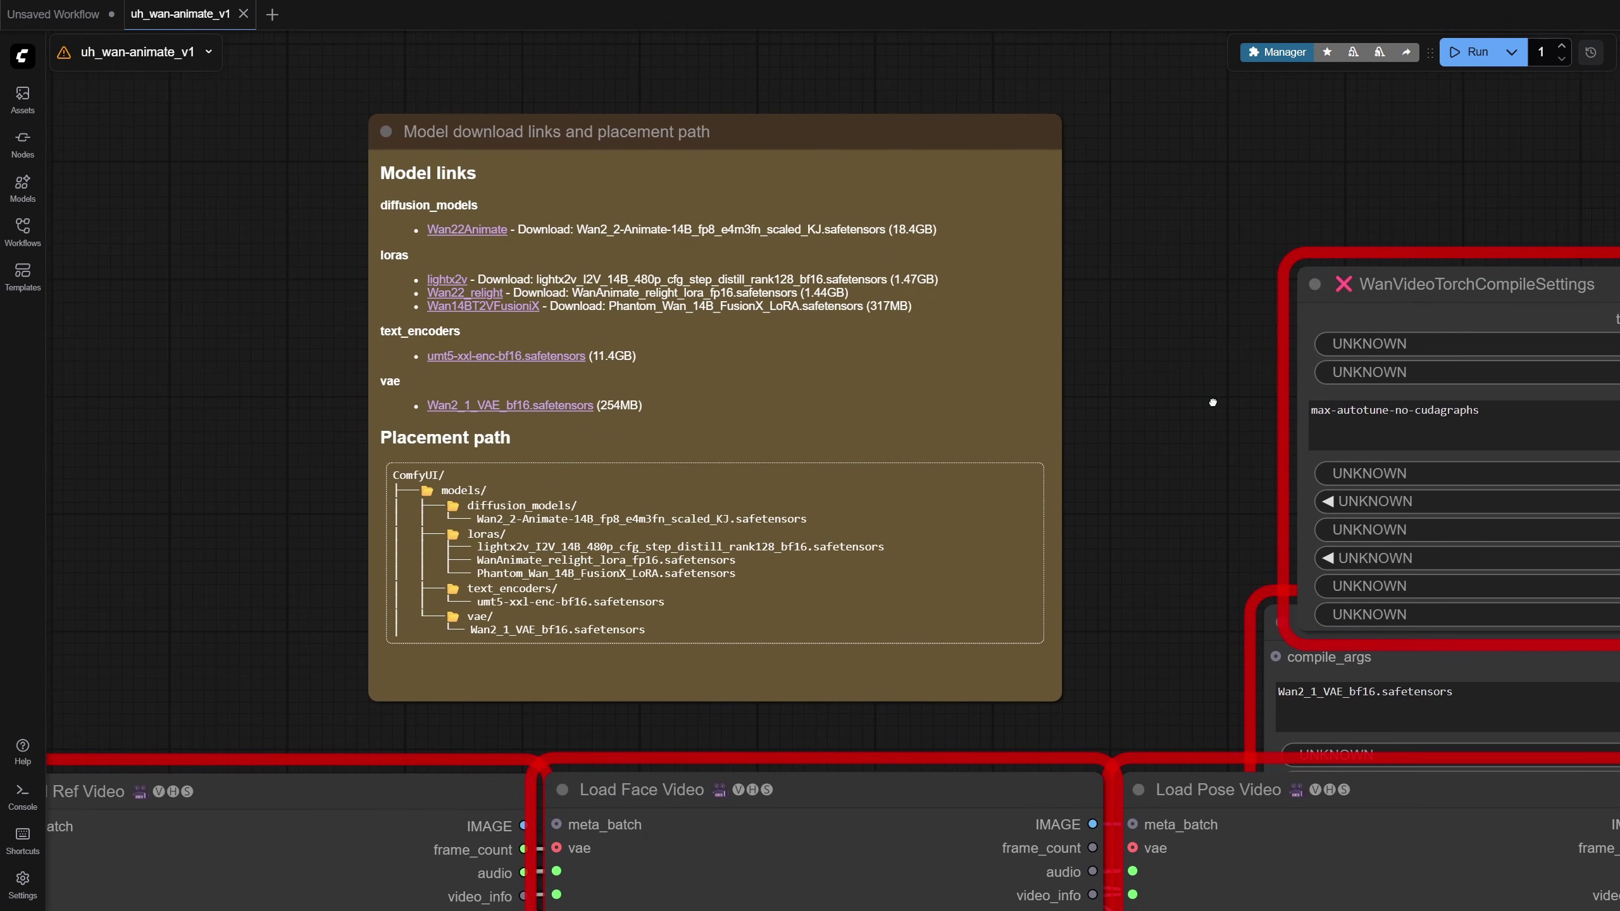
scroll(1243, 407, up, 4)
scroll(1242, 408, left, 5)
scroll(1243, 407, up, 2)
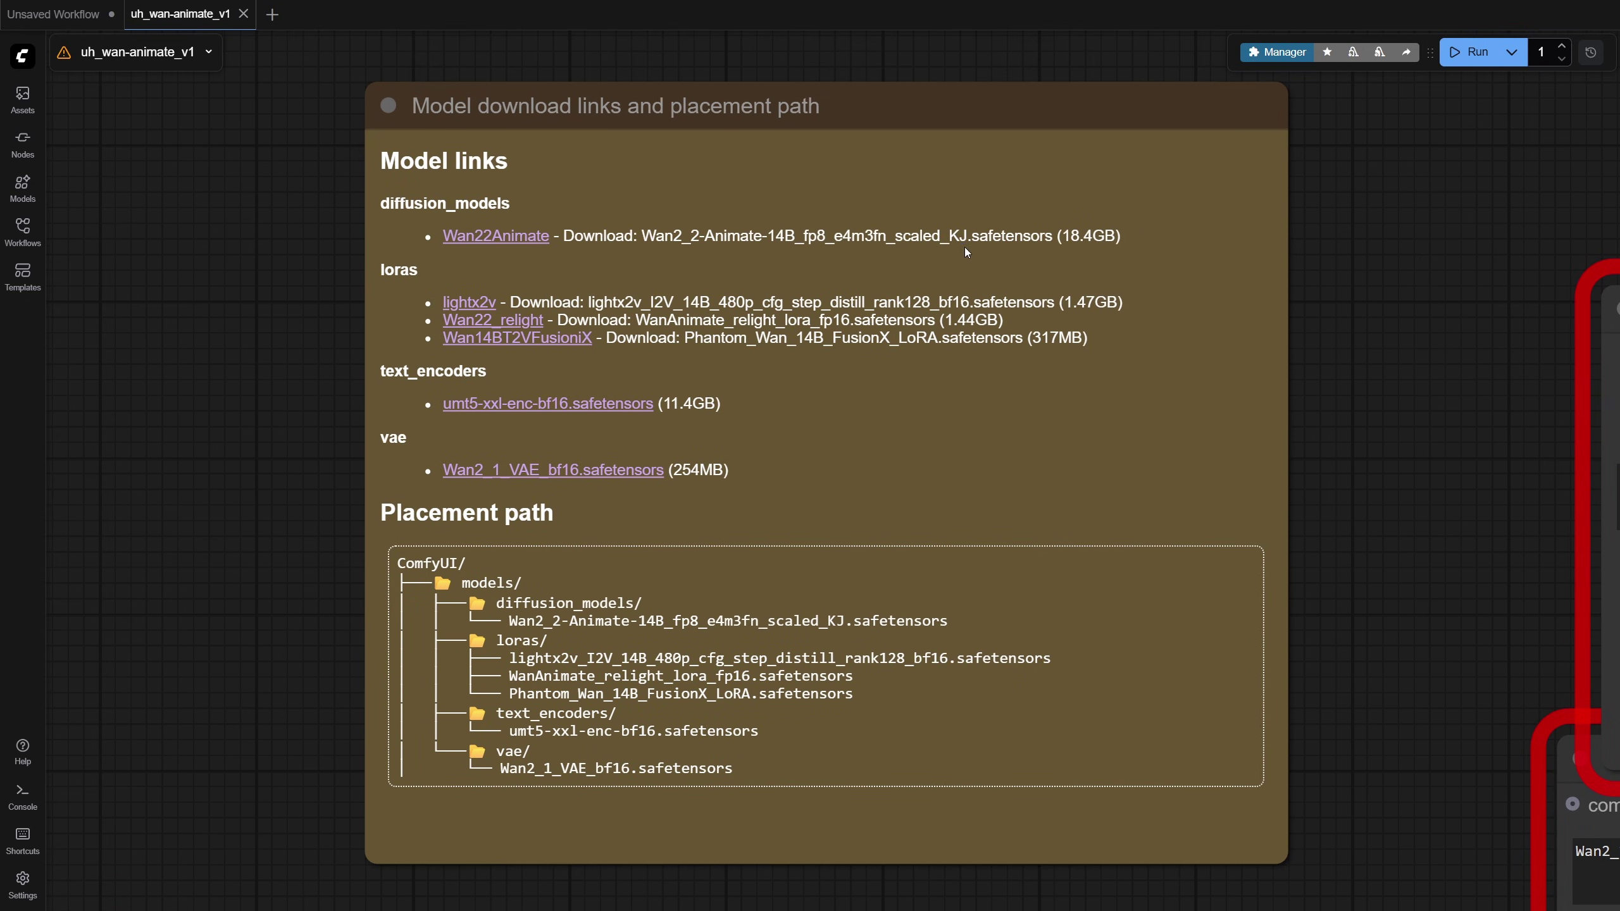
drag(1053, 236, 1121, 235)
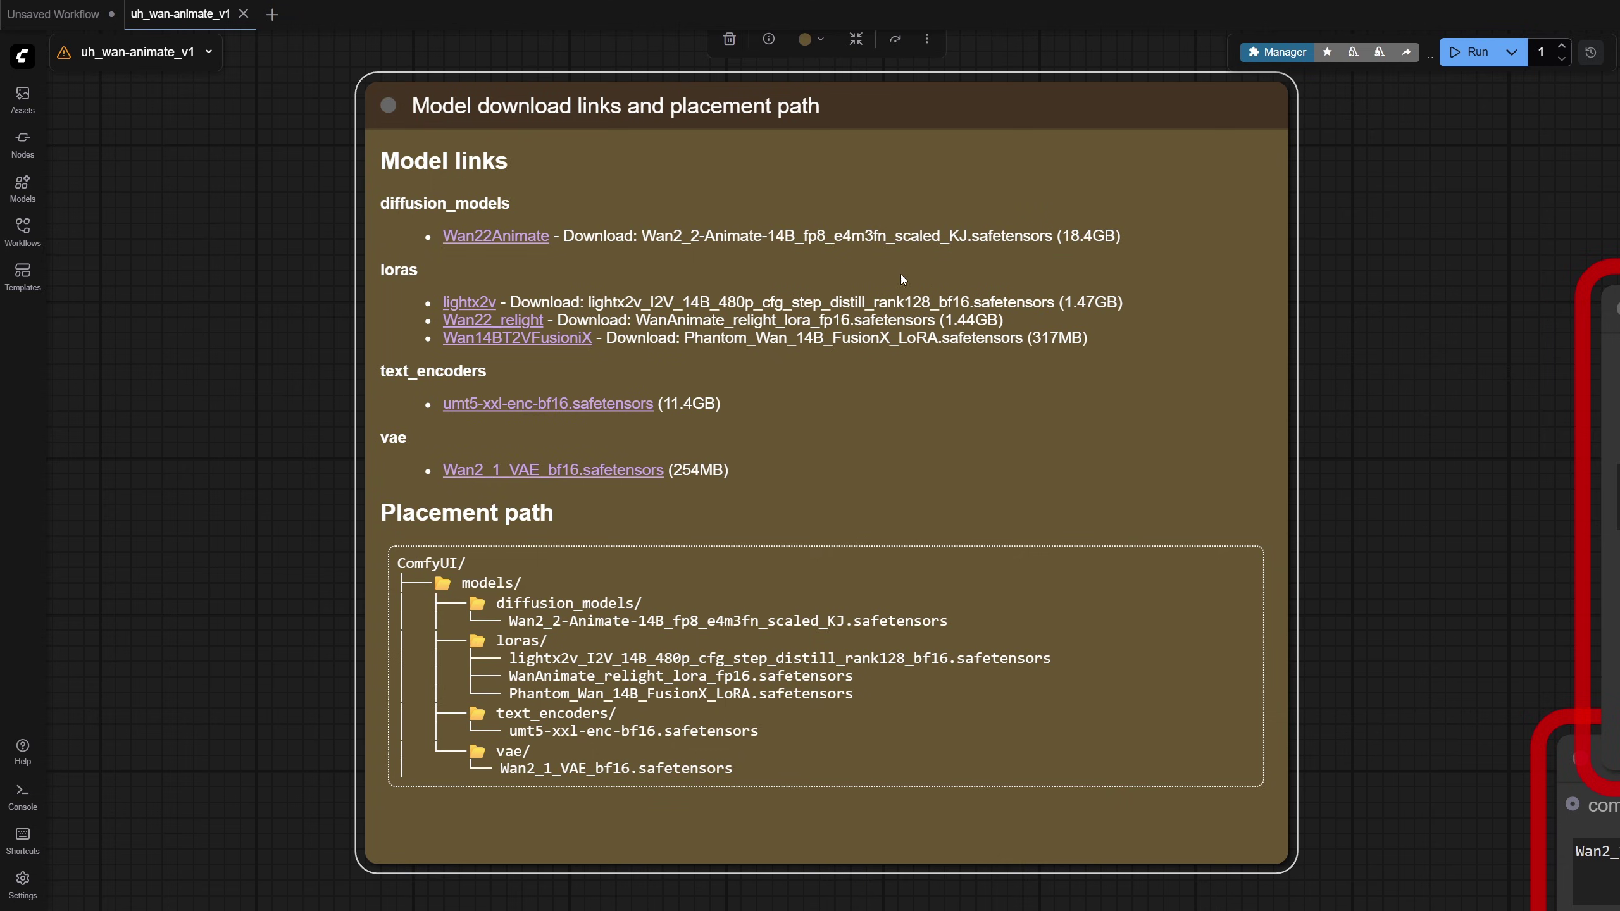
View the Hugging Face pages linked for the Wan22Animate diffusion model and the lightx2v LoRA, and return to the note.
click(502, 238)
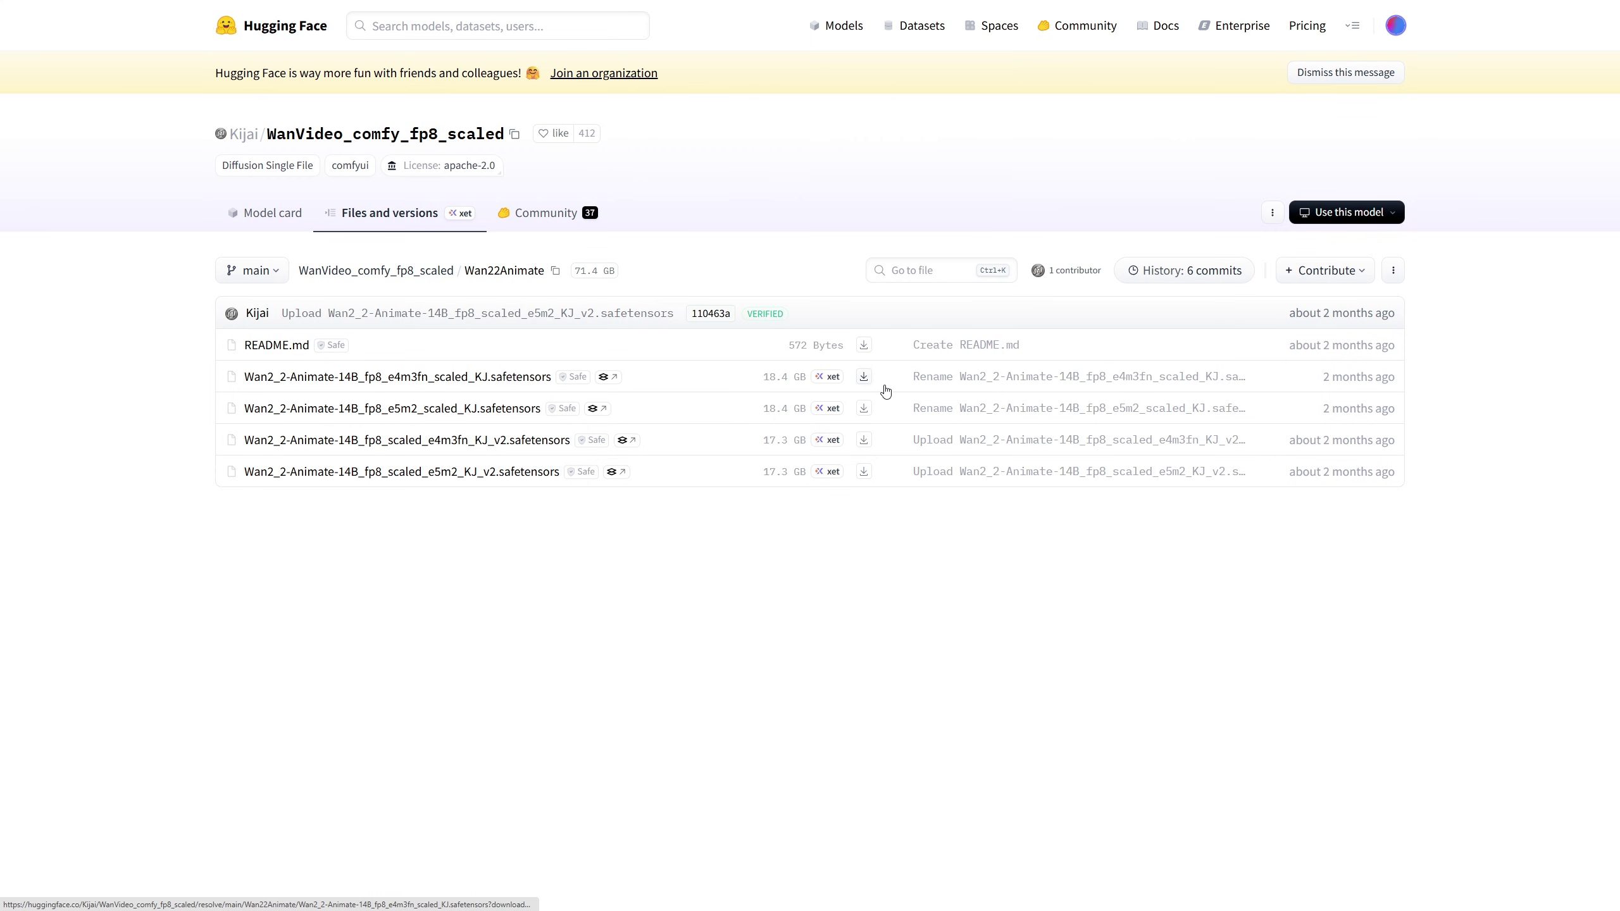
key(alt+Tab)
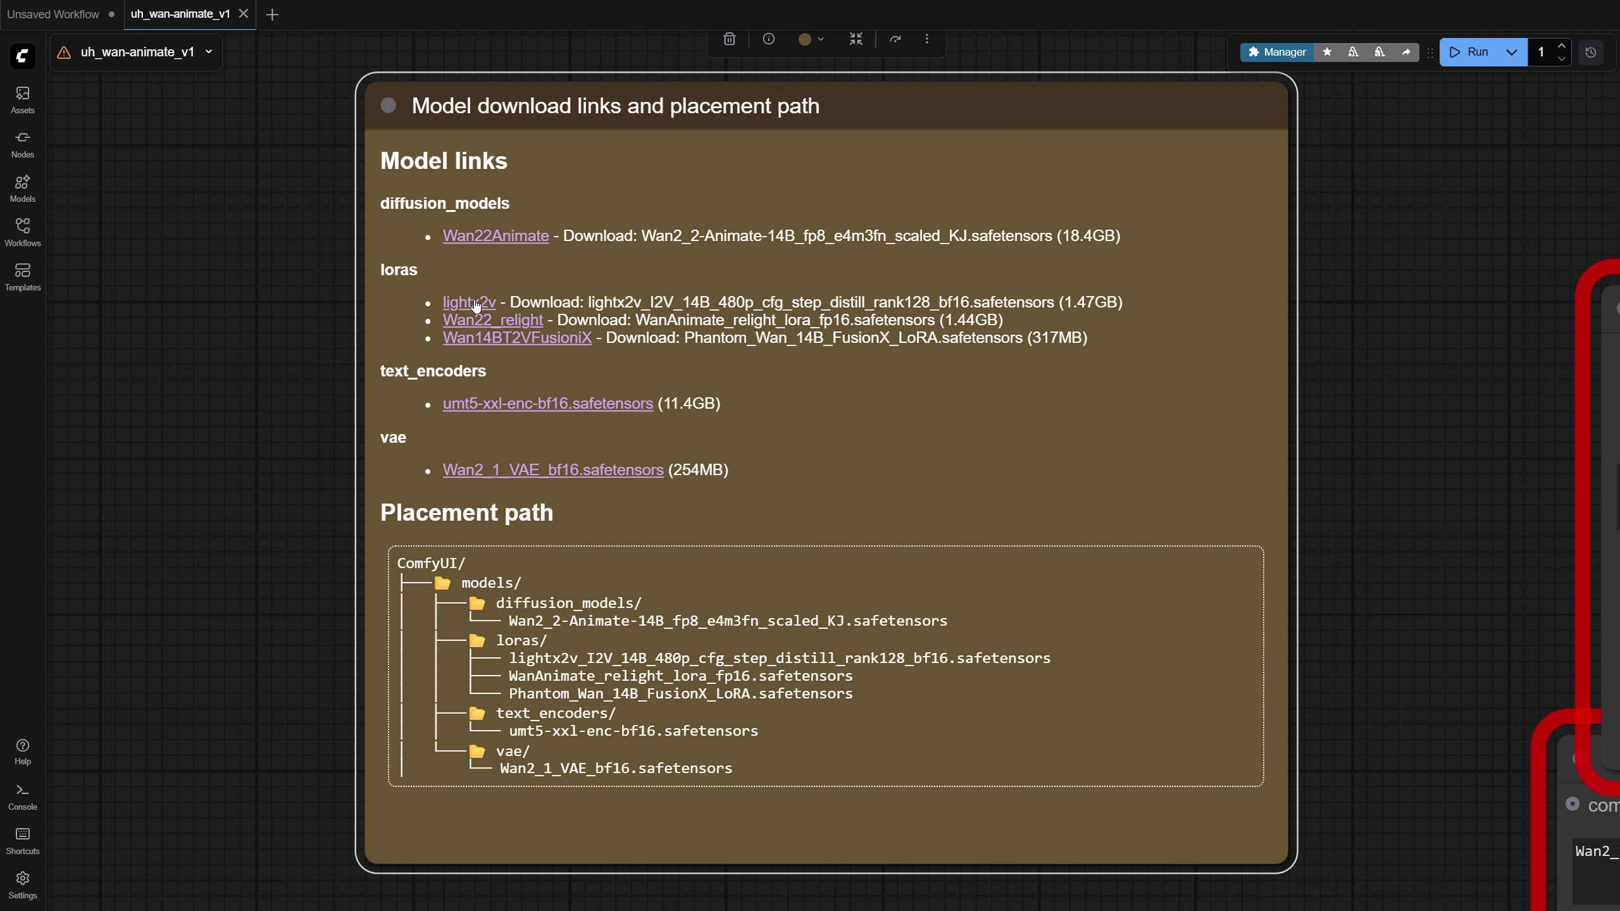
click(475, 304)
scroll(564, 450, down, 1)
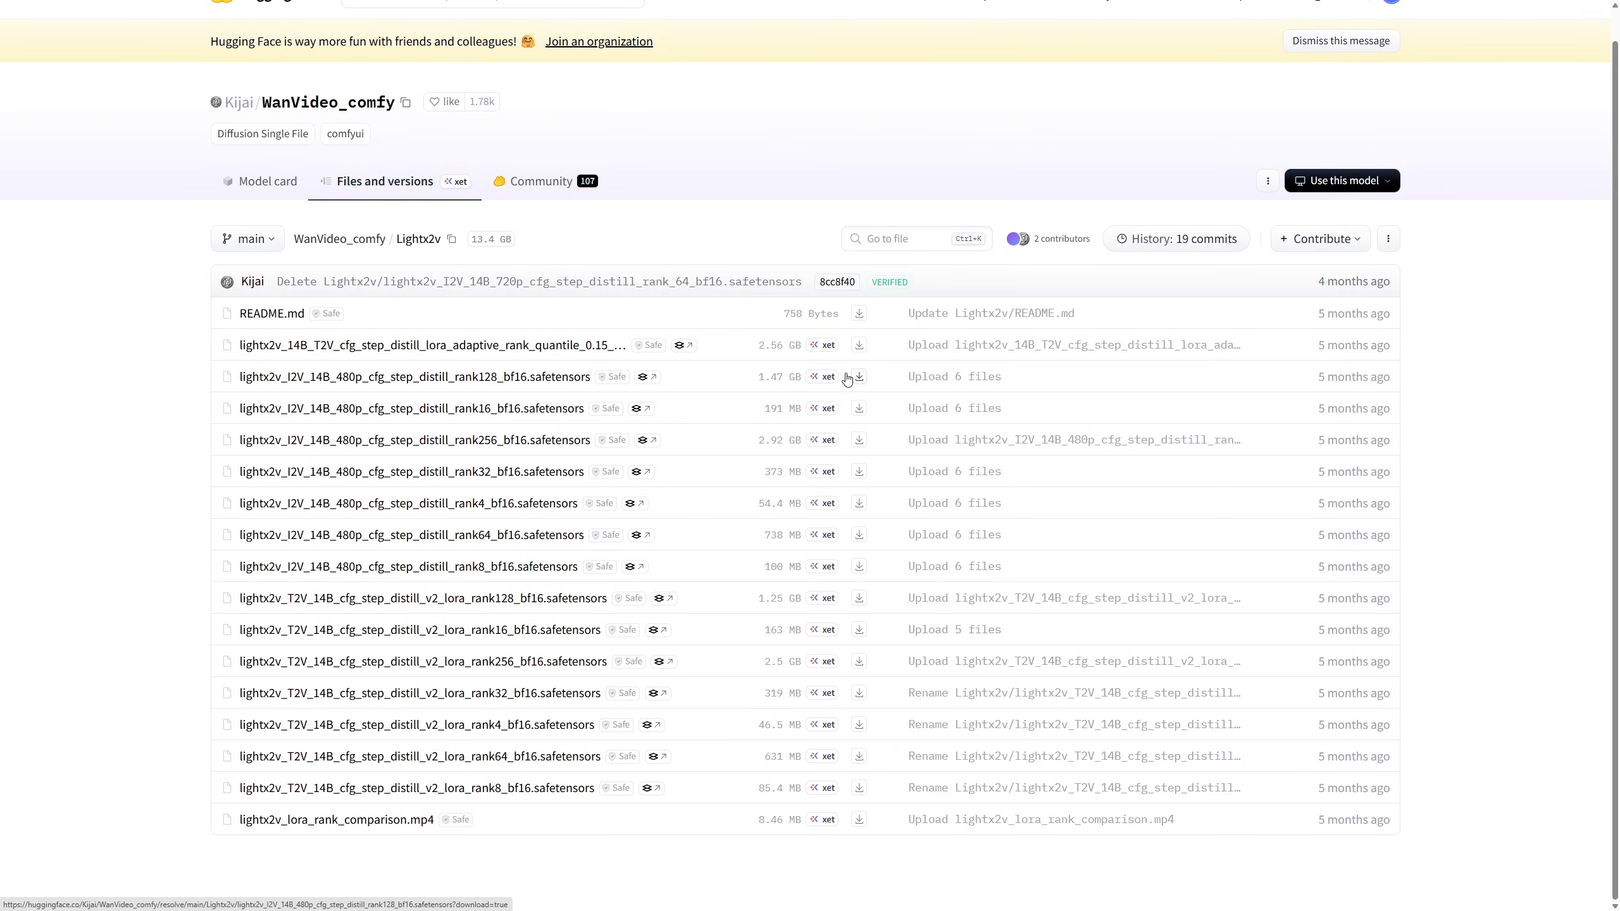
key(ctrl+w)
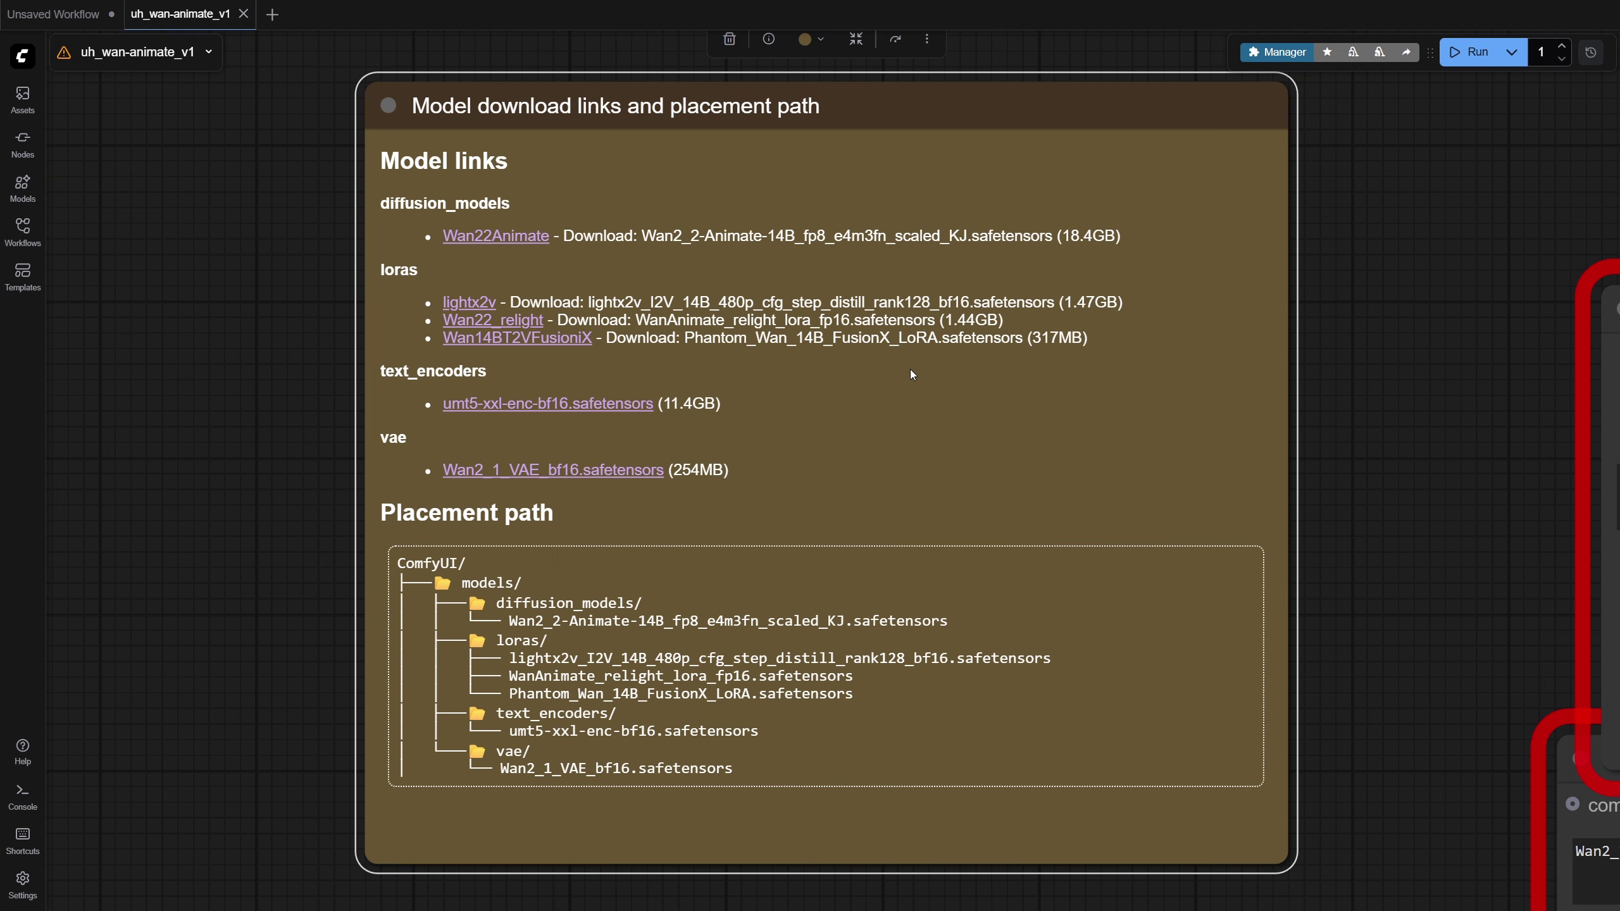
View the linked Hugging Face pages for the Wan22_relight and Wan14BT2VFusioniX LoRAs, and return to the note.
click(495, 322)
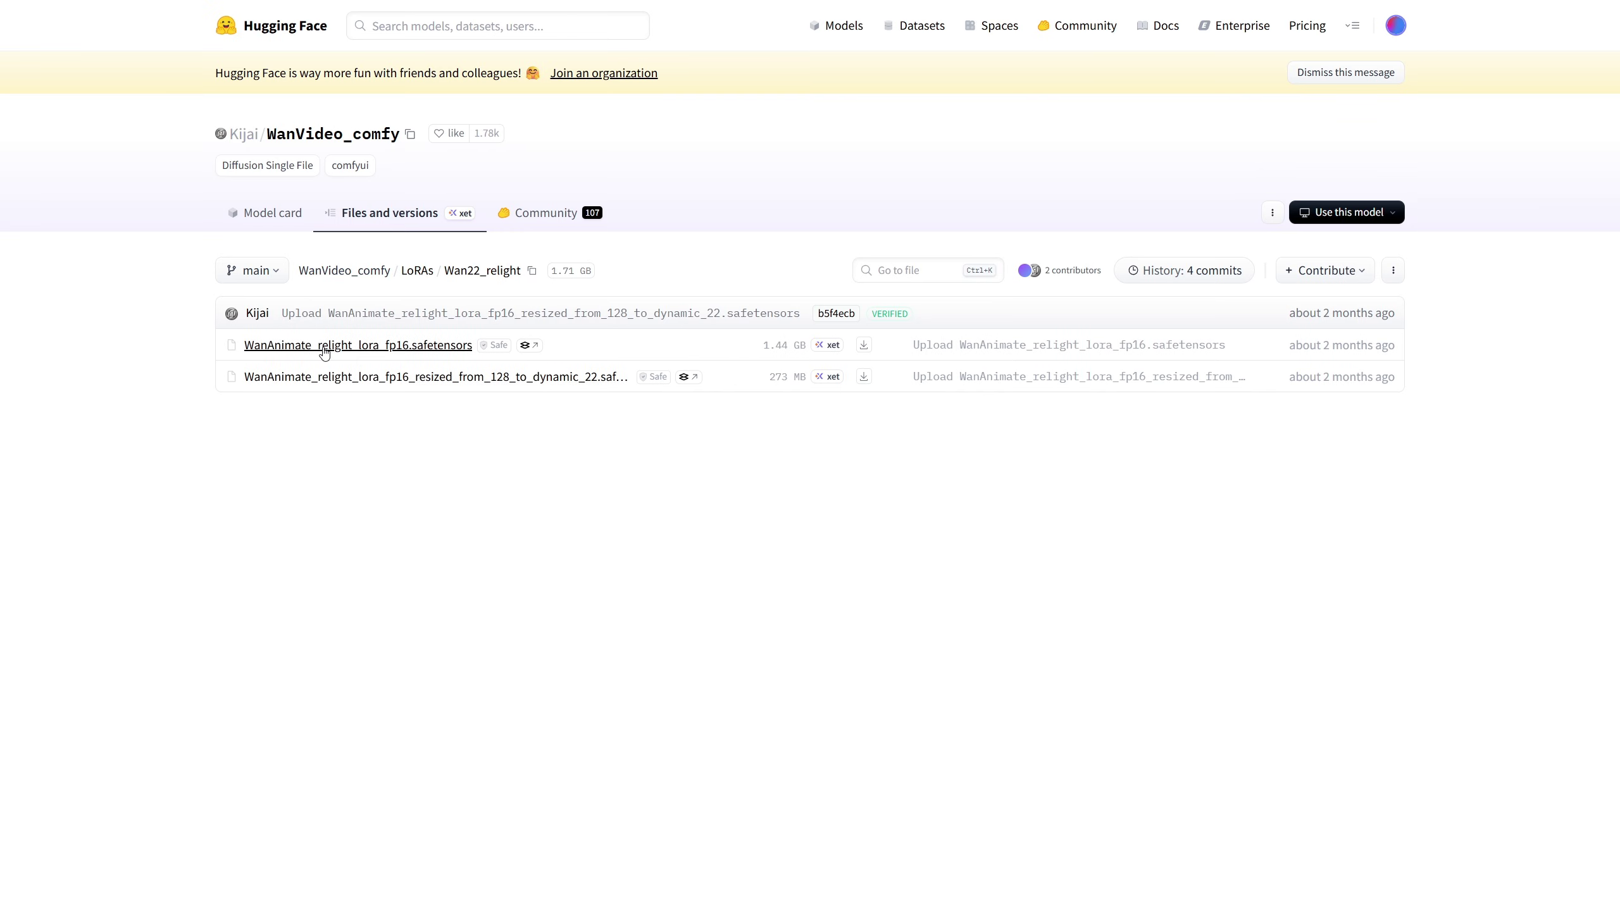
click(858, 333)
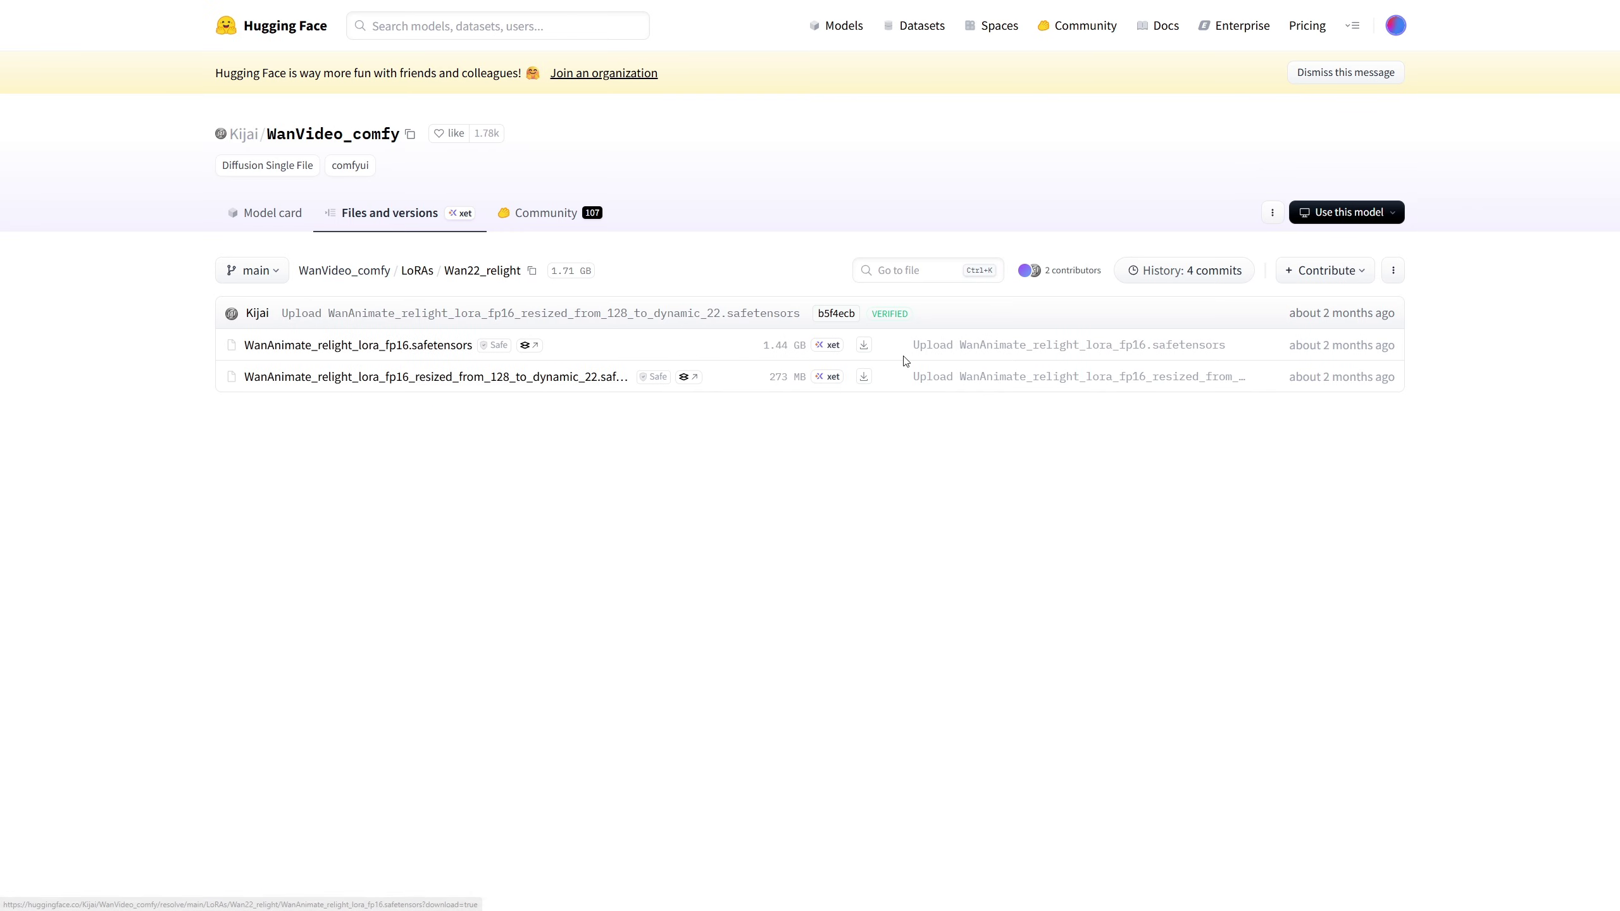
key(ctrl+w)
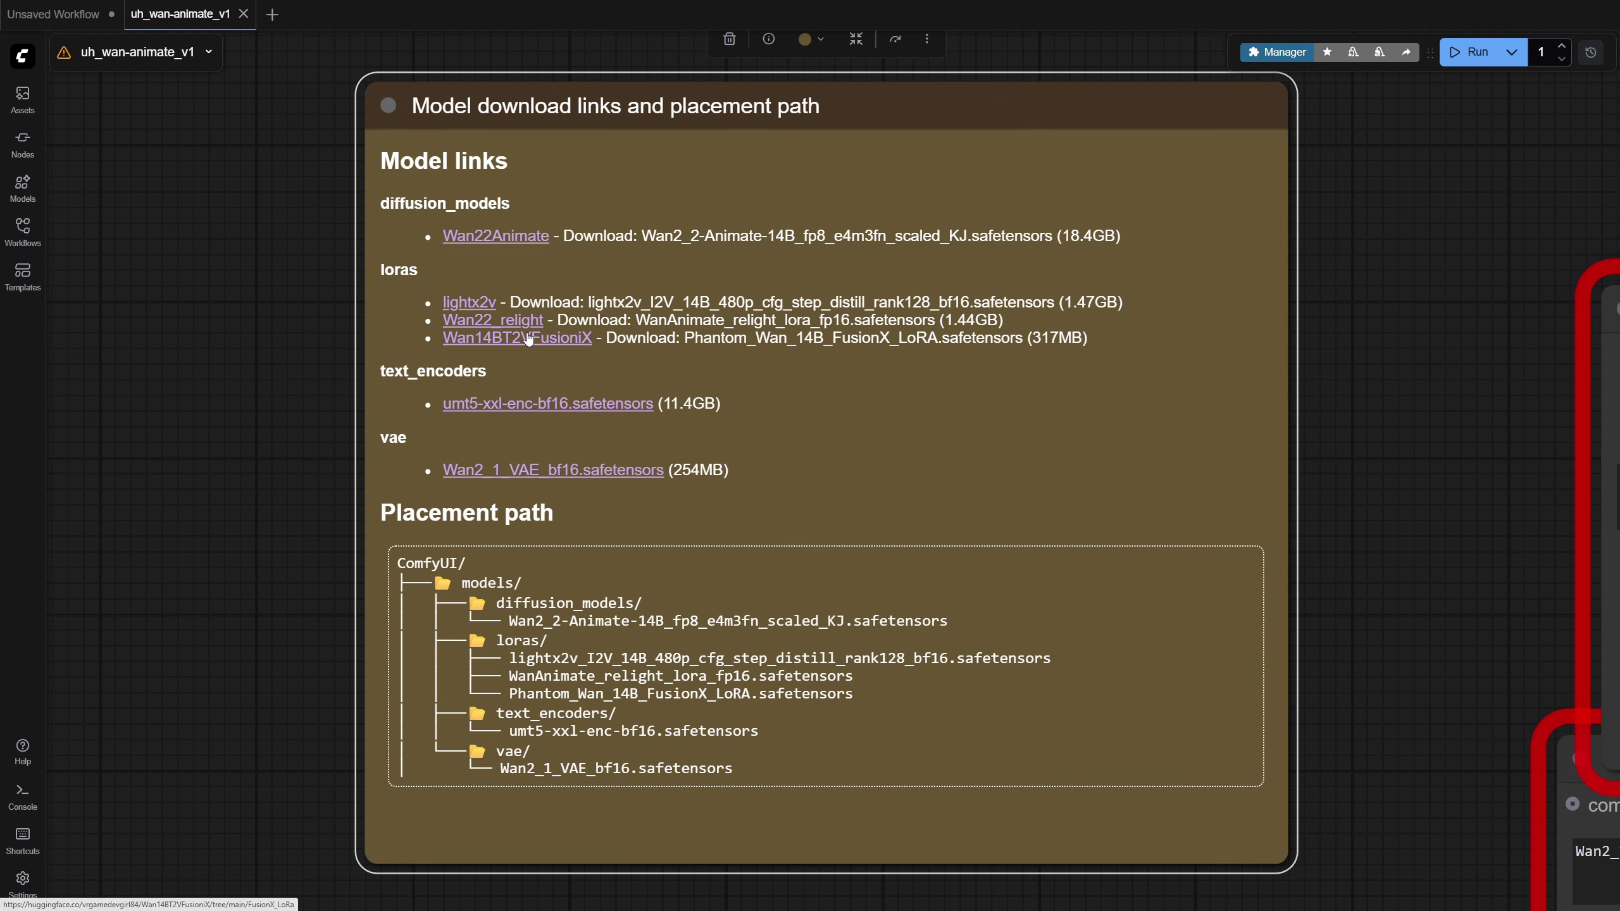
click(570, 342)
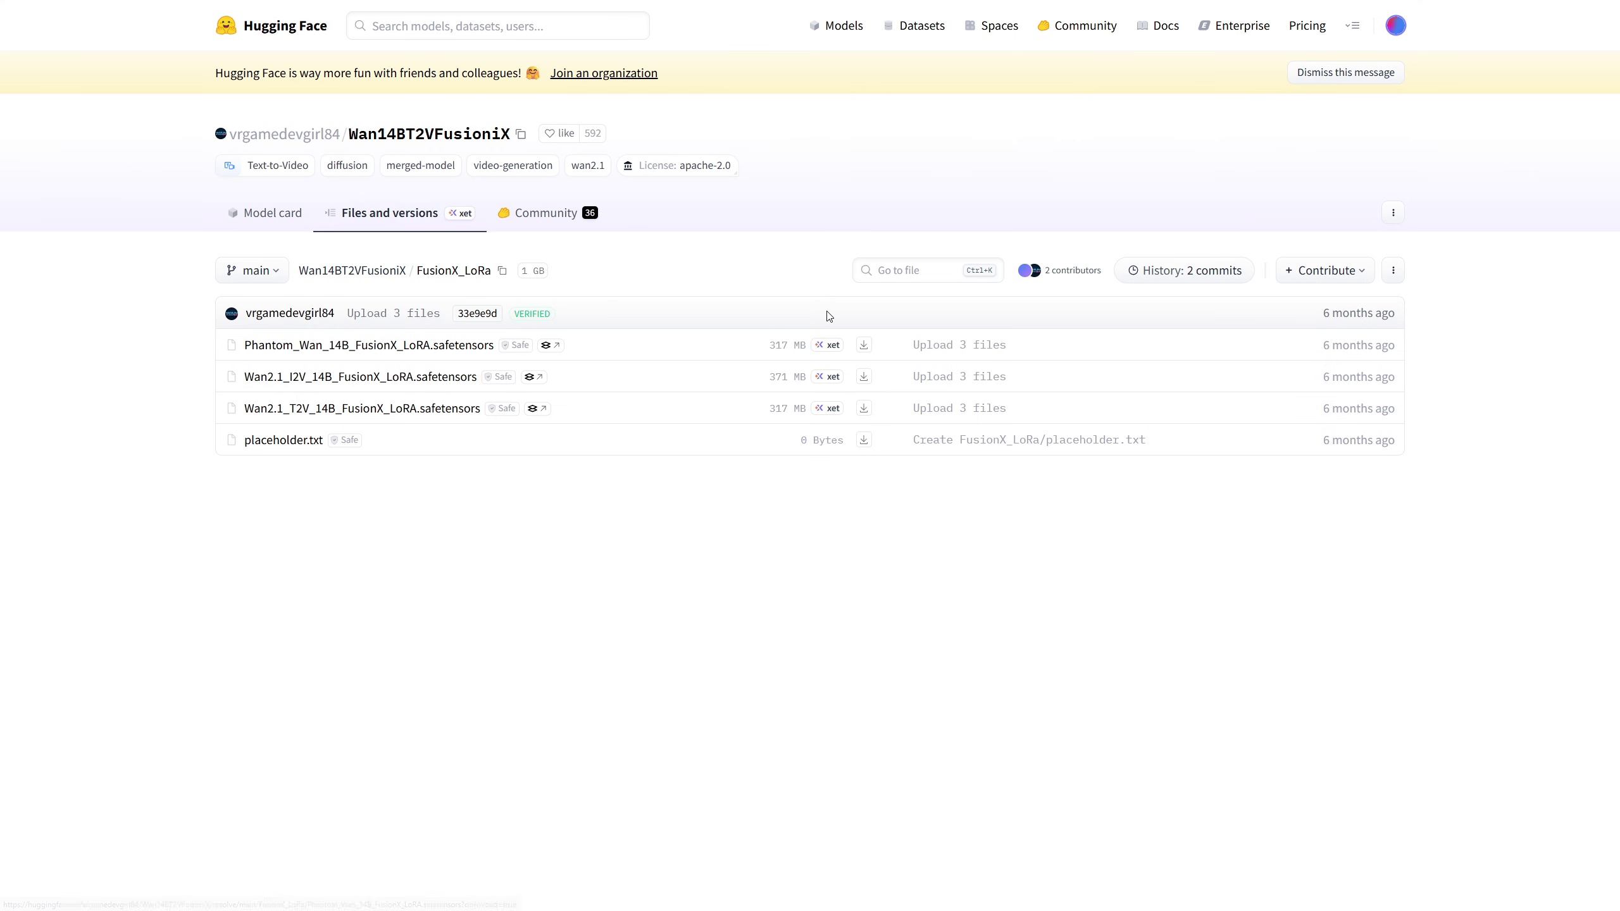
key(ctrl+w)
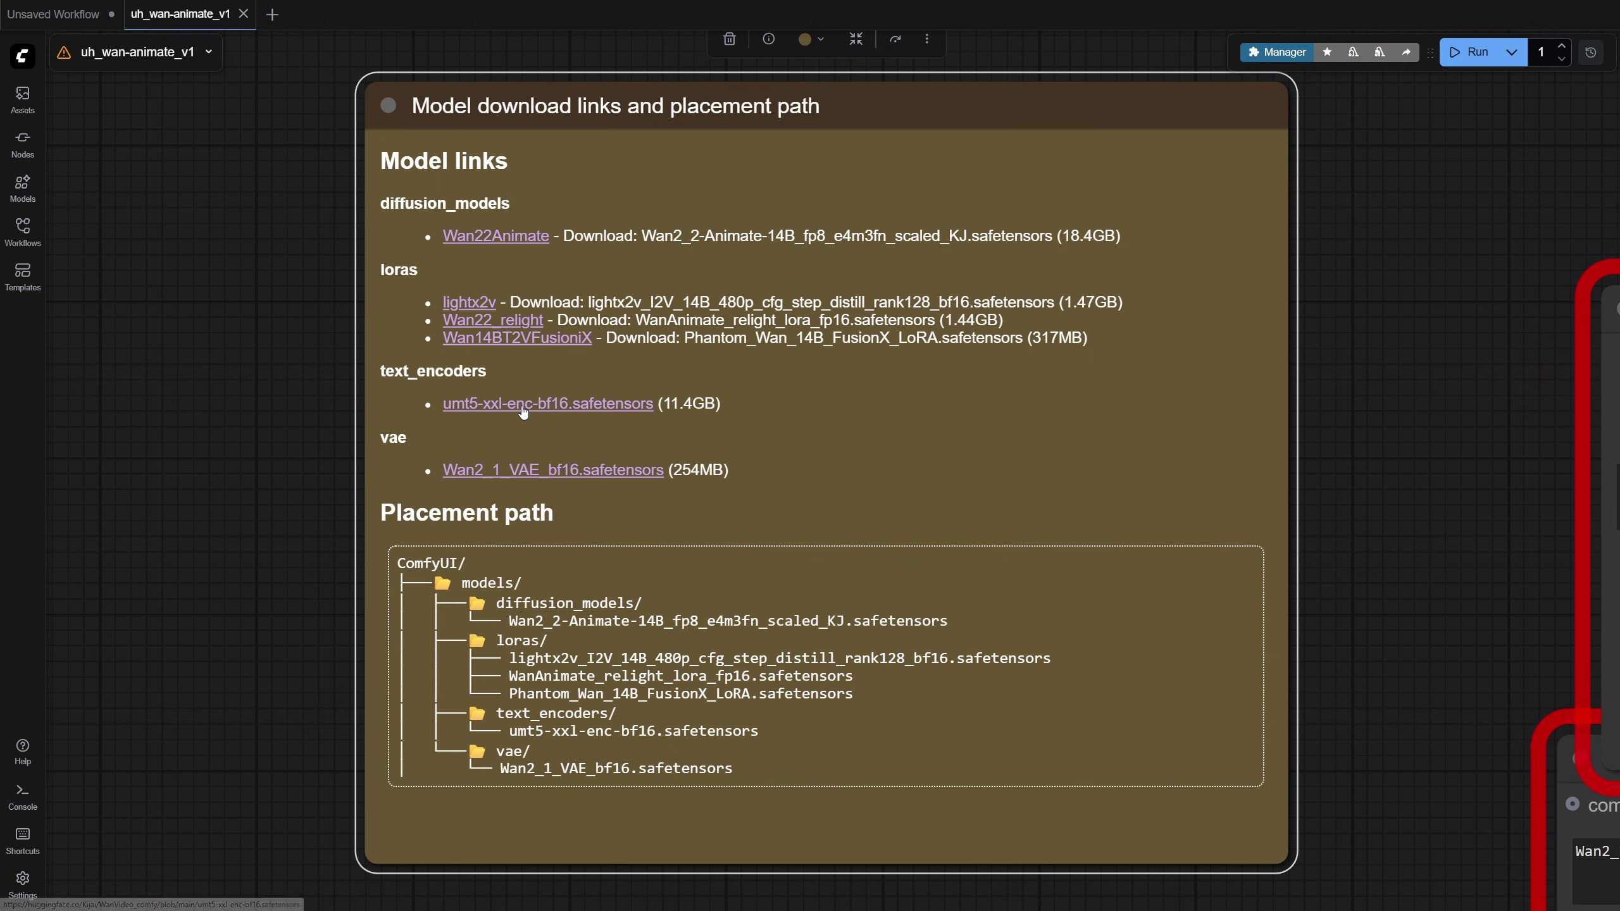
View the linked download pages for umt5-xxl-enc-bf16.safetensors and Wan2_1_VAE_bf16.safetensors, and return to the note.
click(594, 406)
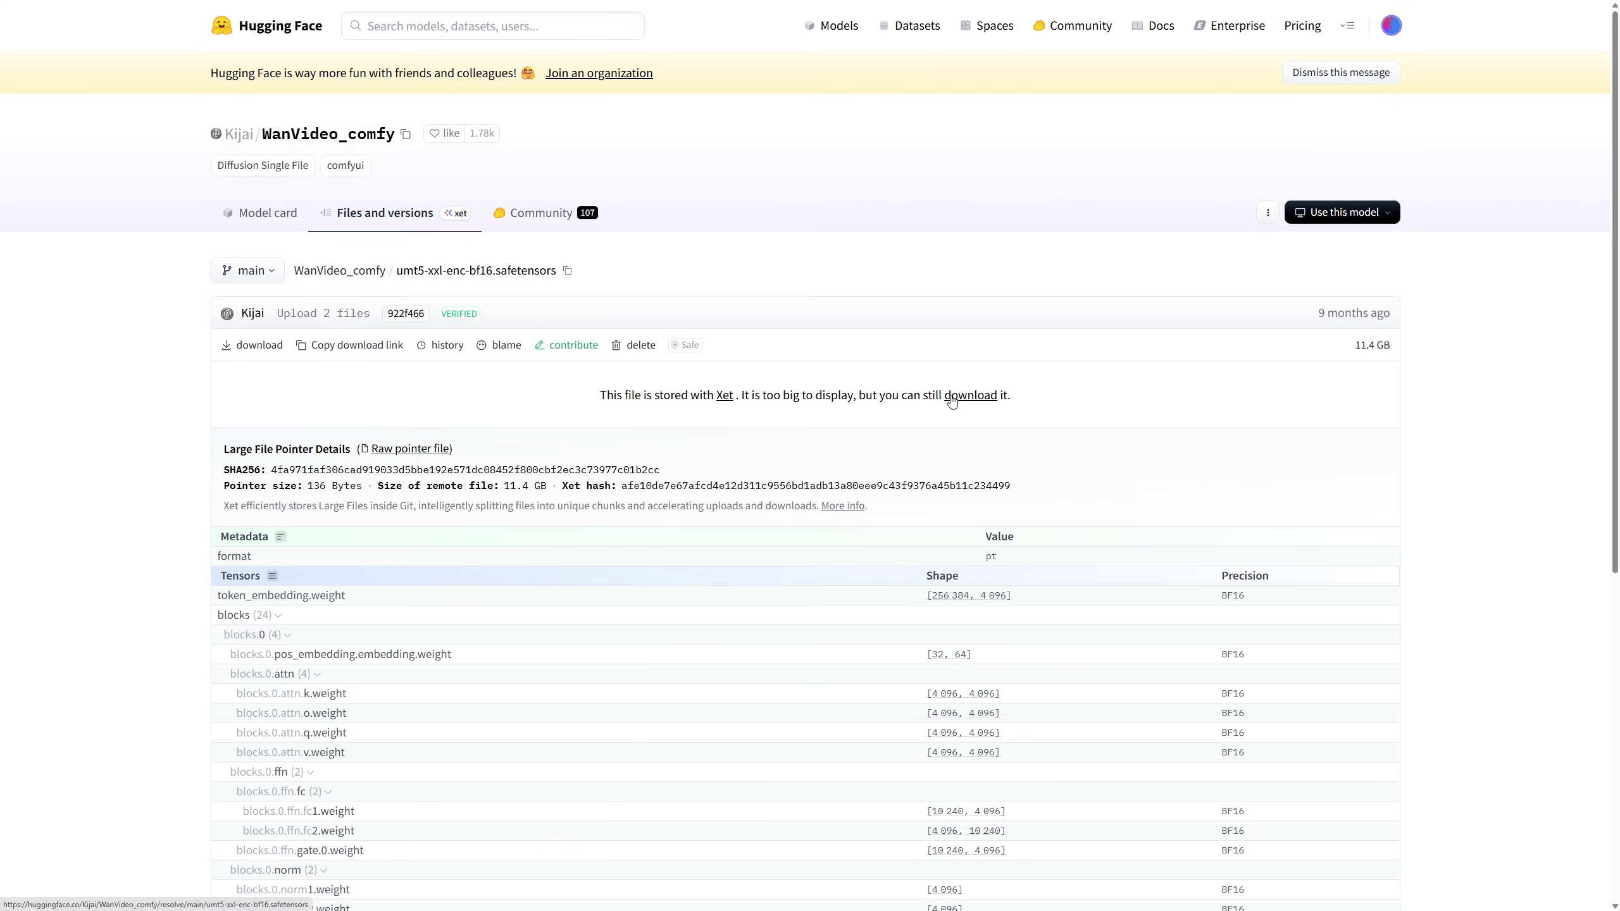
key(ctrl+w)
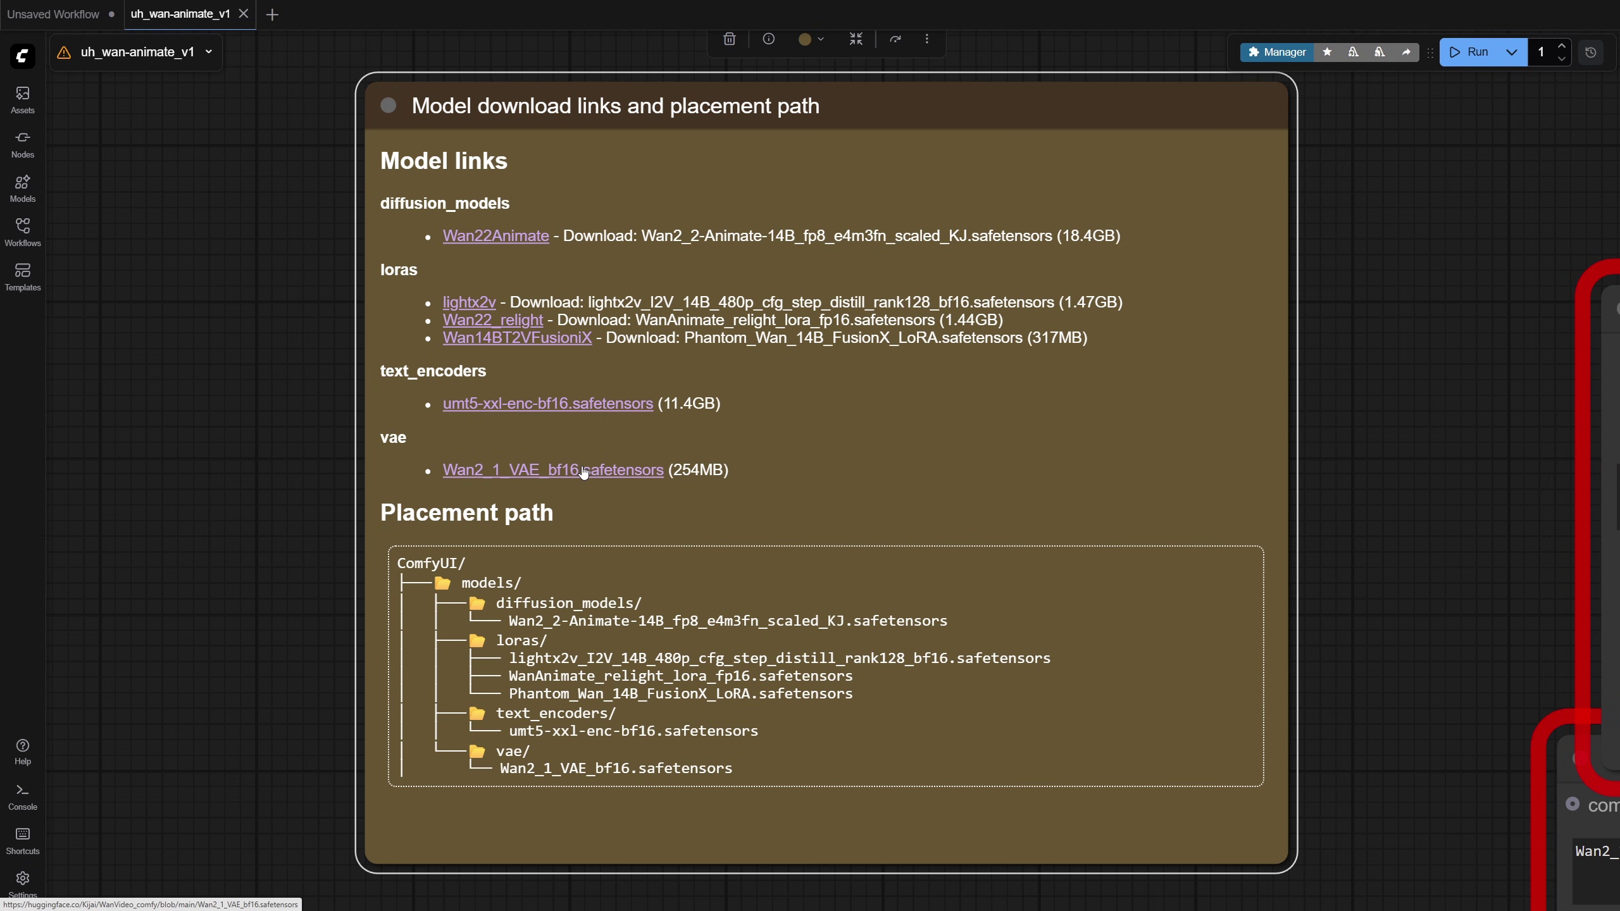
click(582, 471)
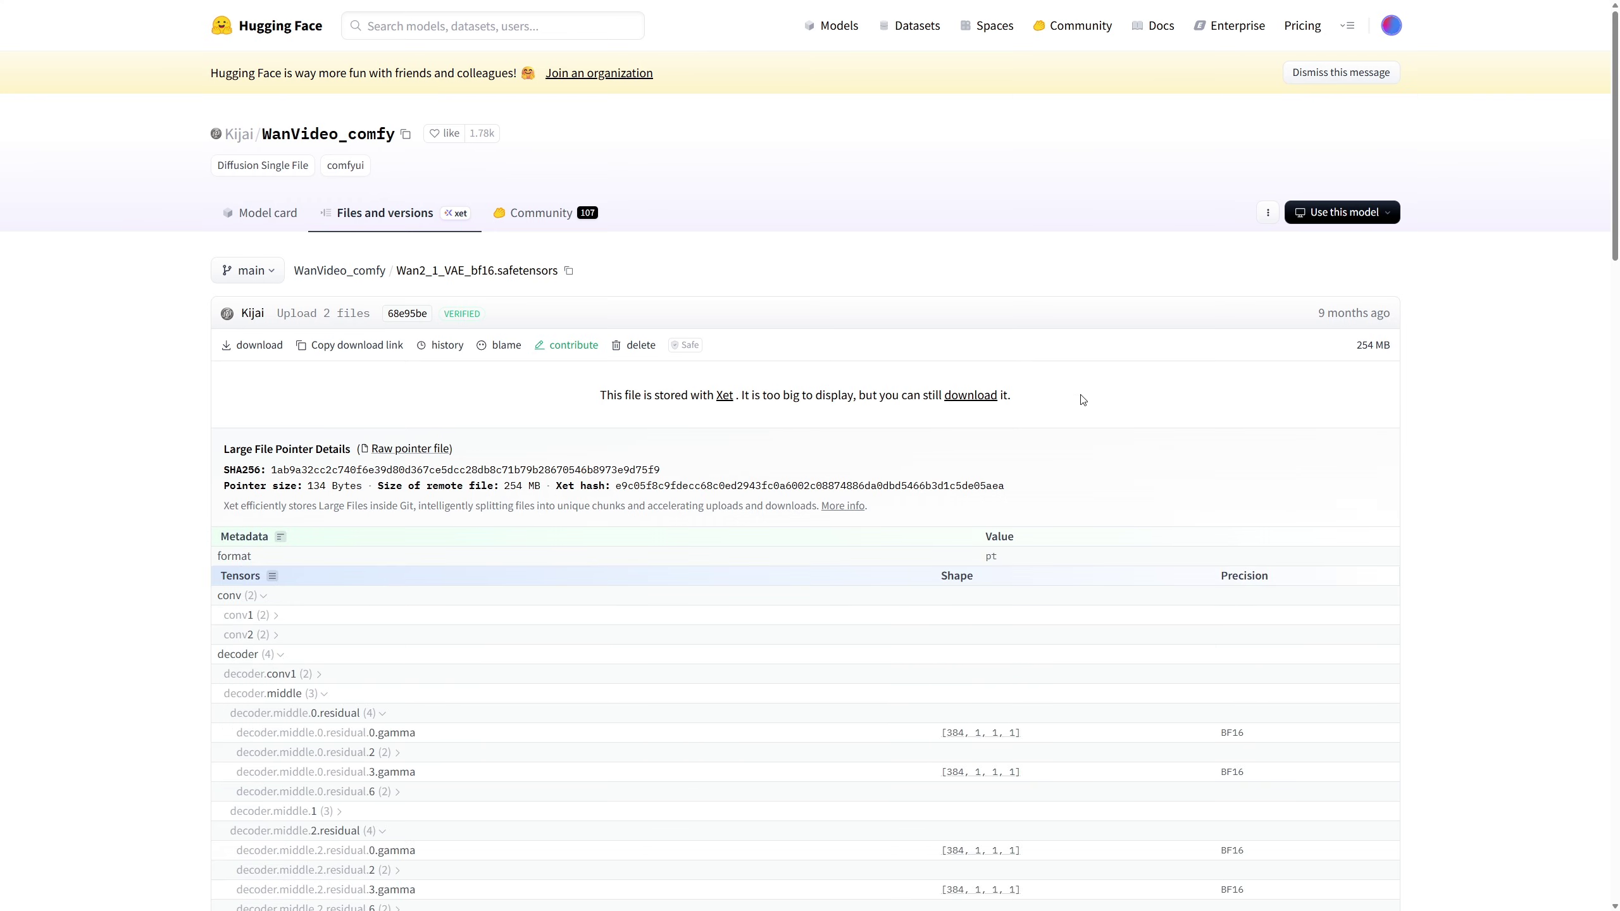
key(ctrl+w)
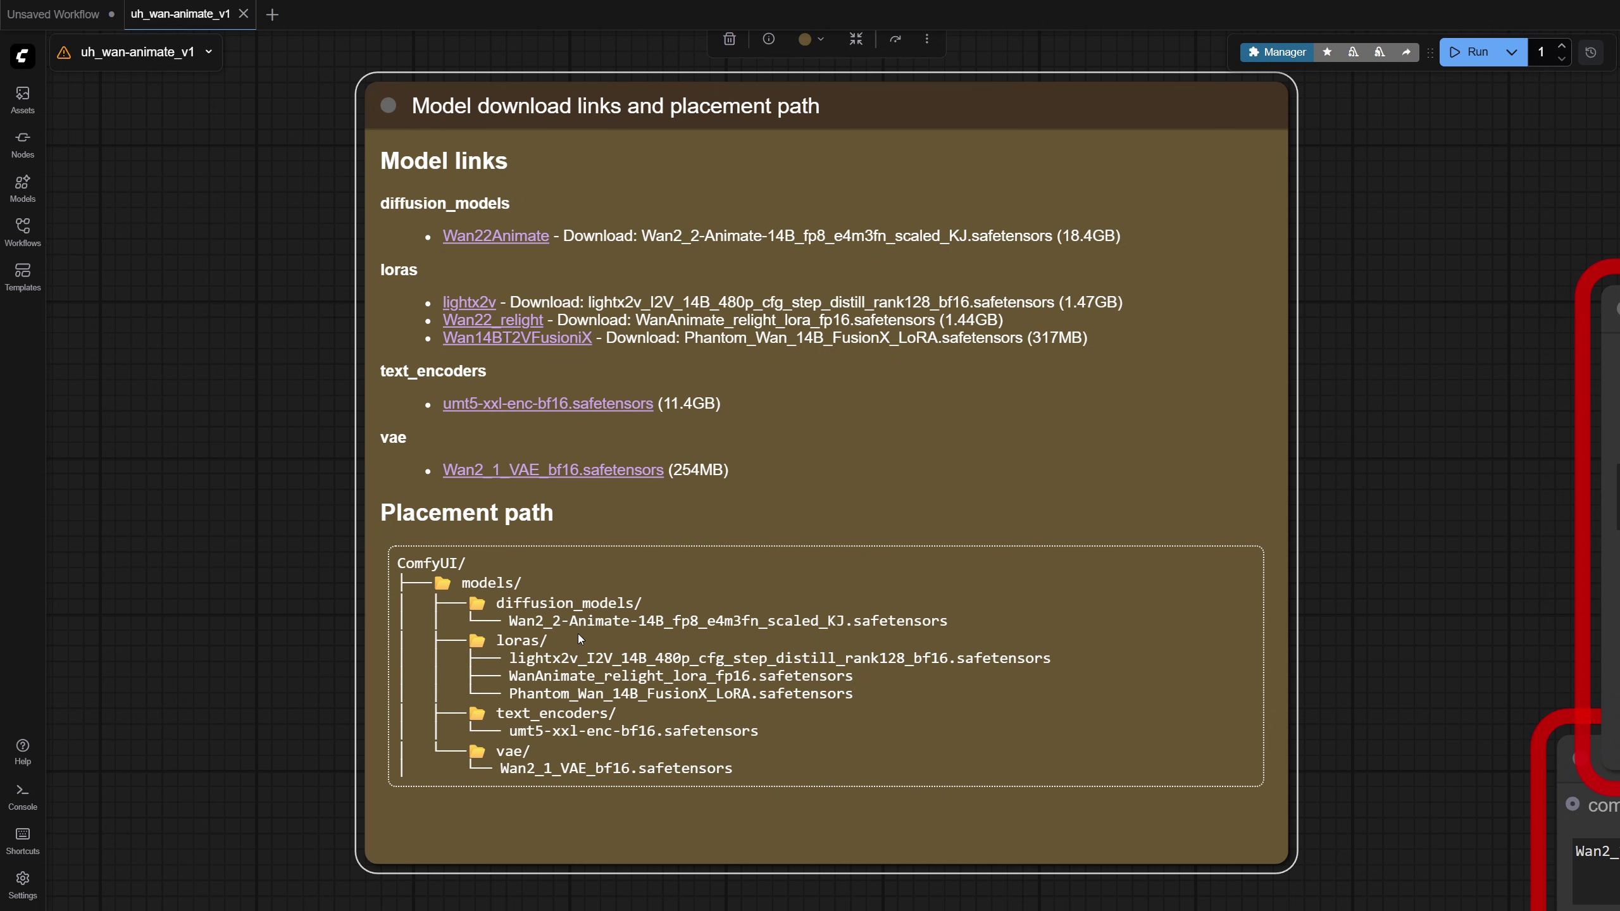
Install the latest versions of the missing custom node packs ComfyUI-WanVideoWrapper and ComfyUI-KJNodes through the ComfyUI Manager.
scroll(795, 687, down, 5)
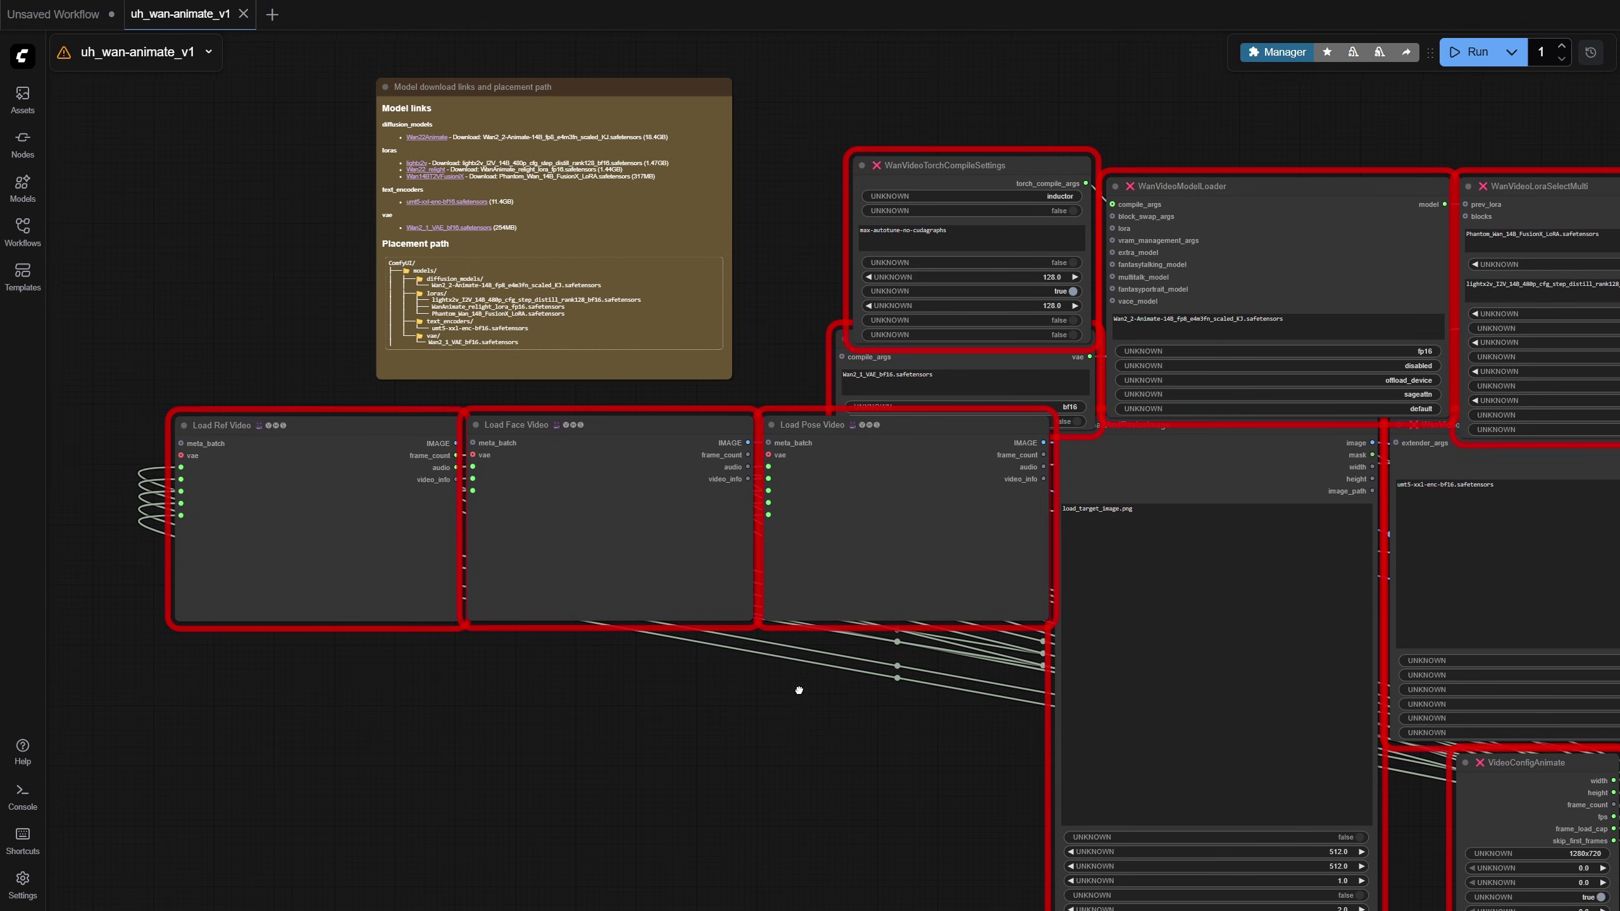
click(1276, 52)
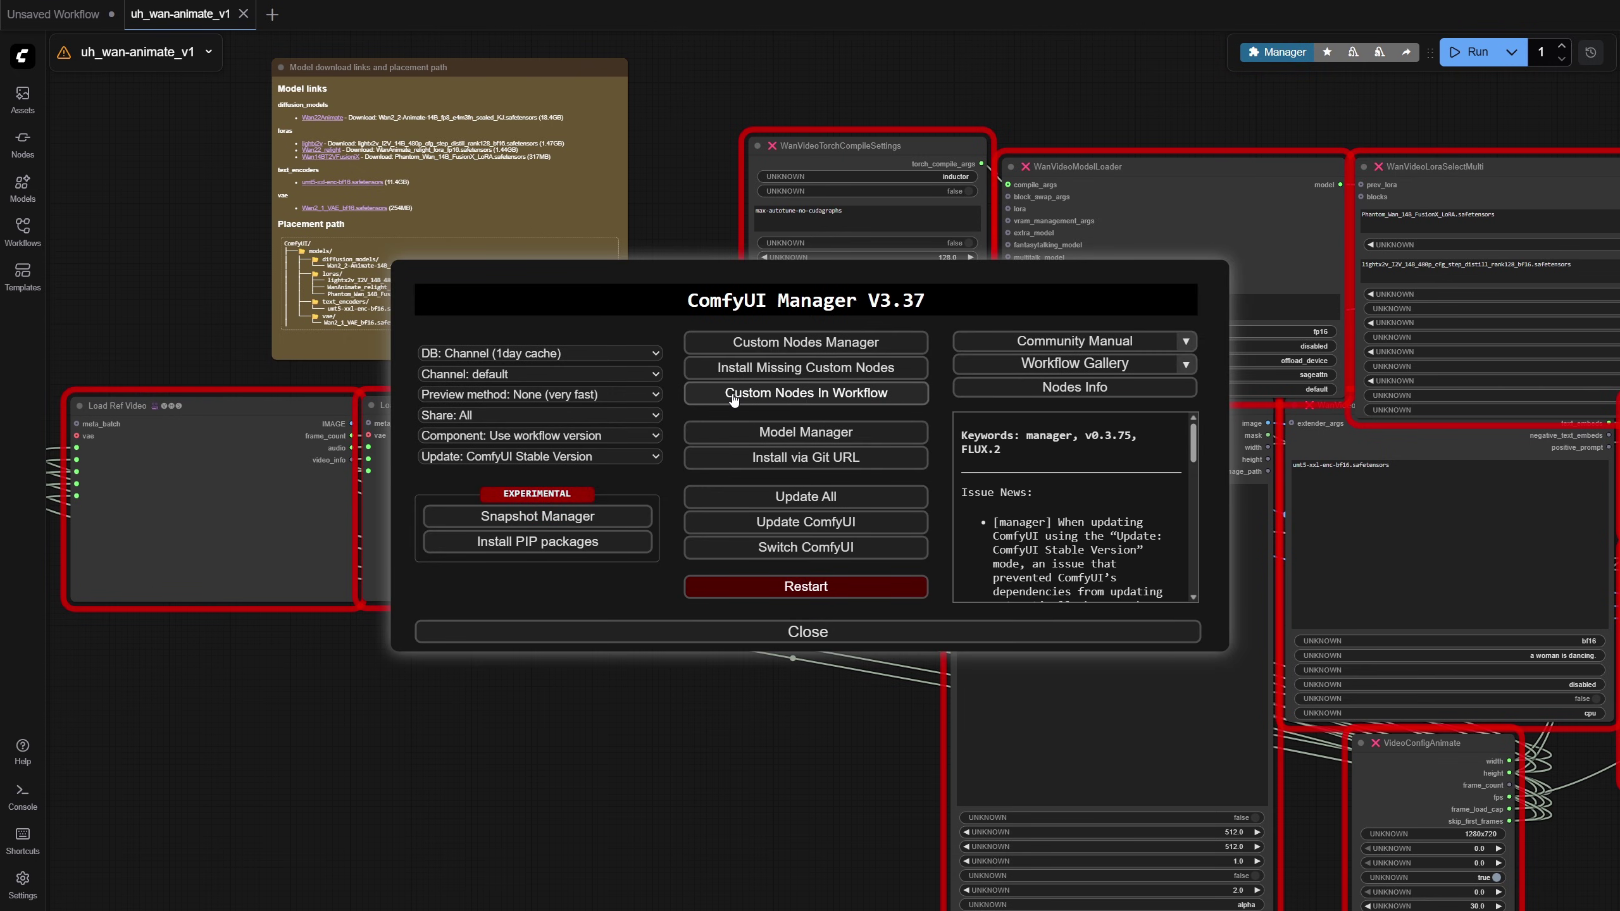
click(819, 367)
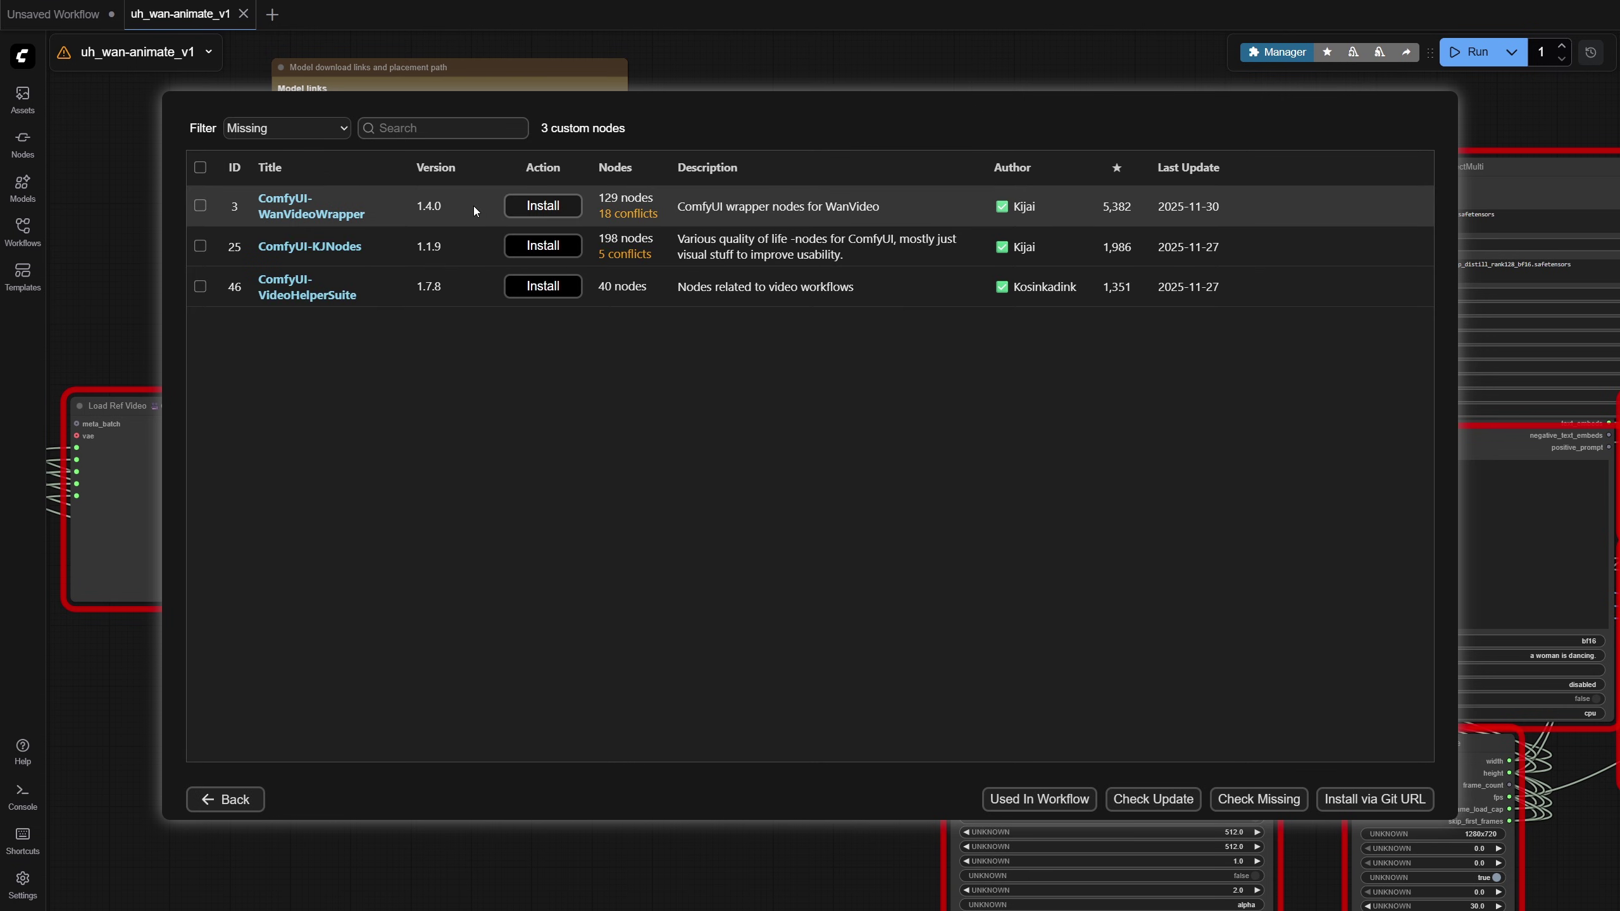
click(560, 209)
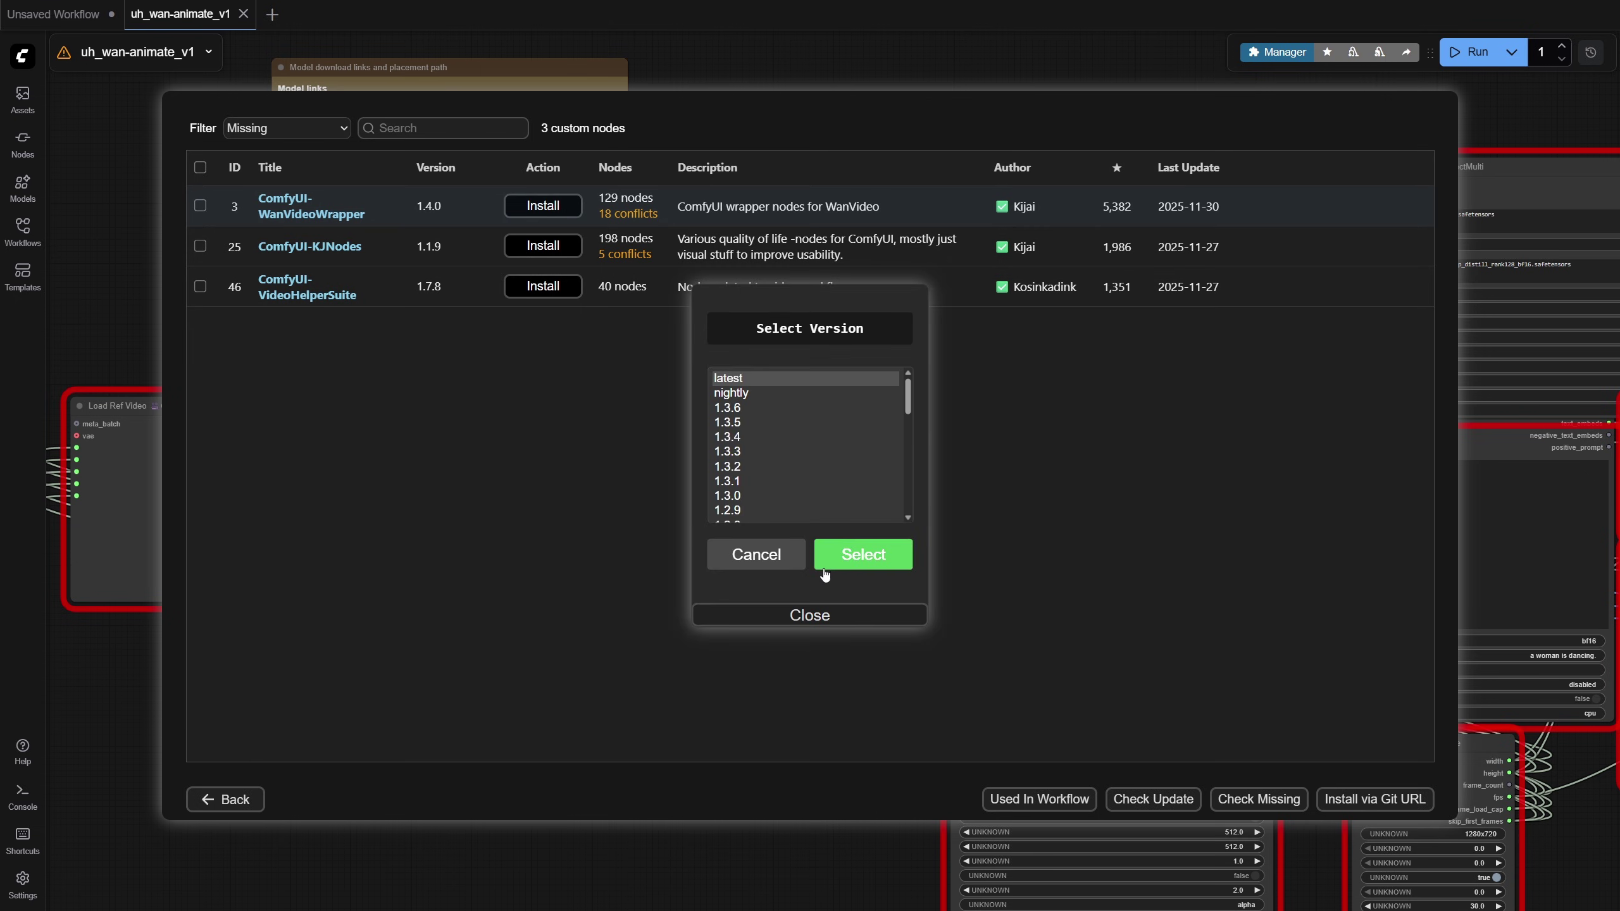
click(851, 555)
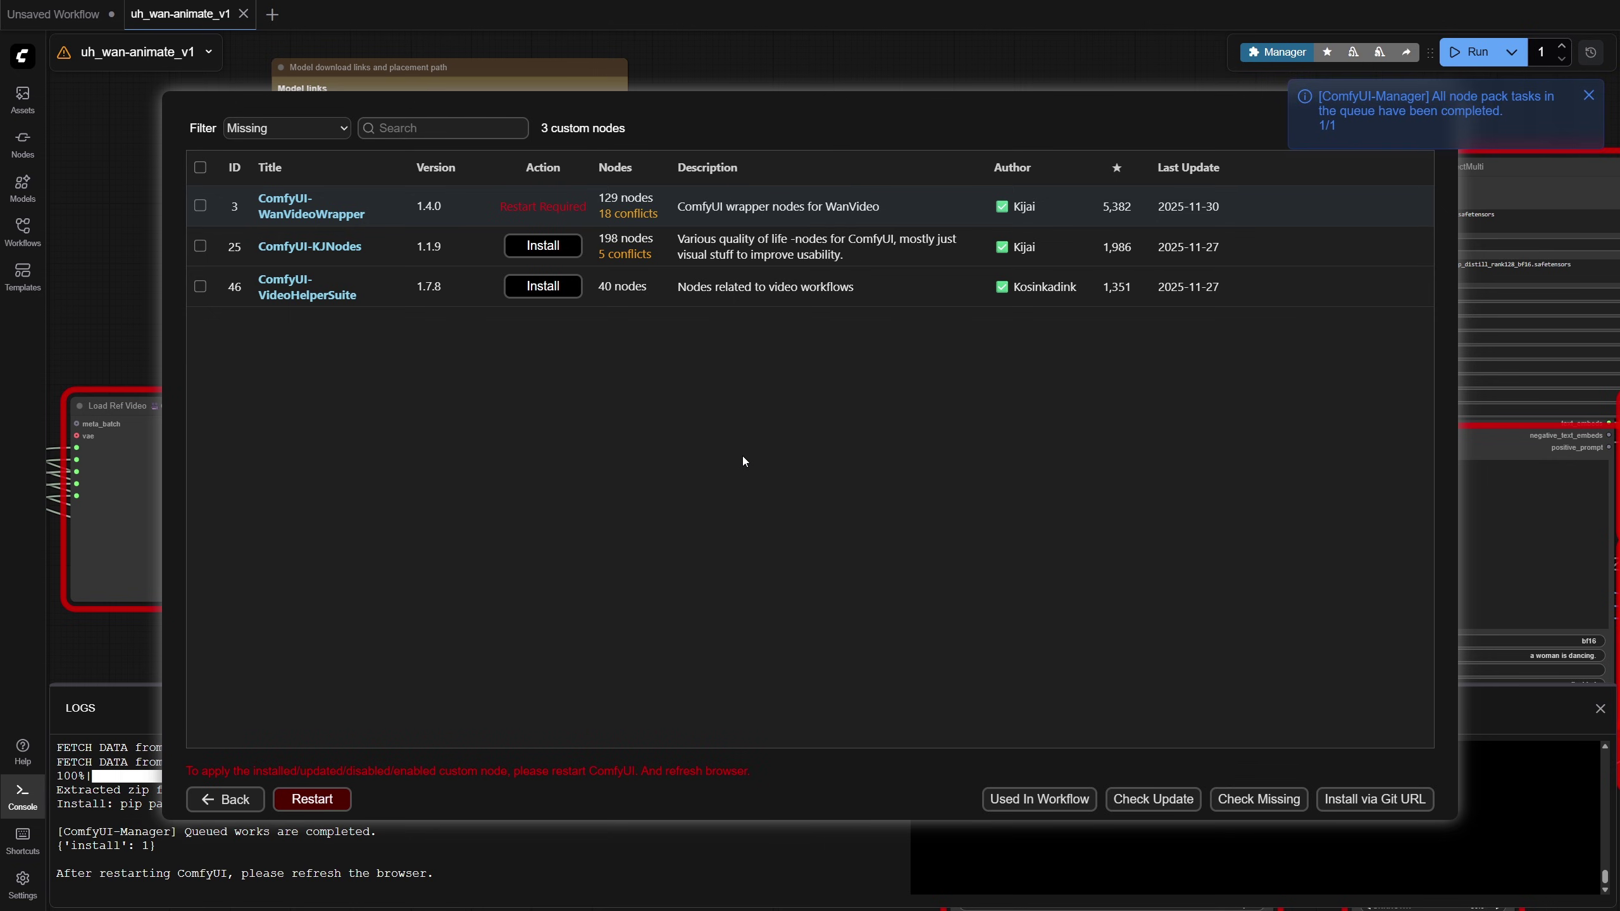
click(538, 245)
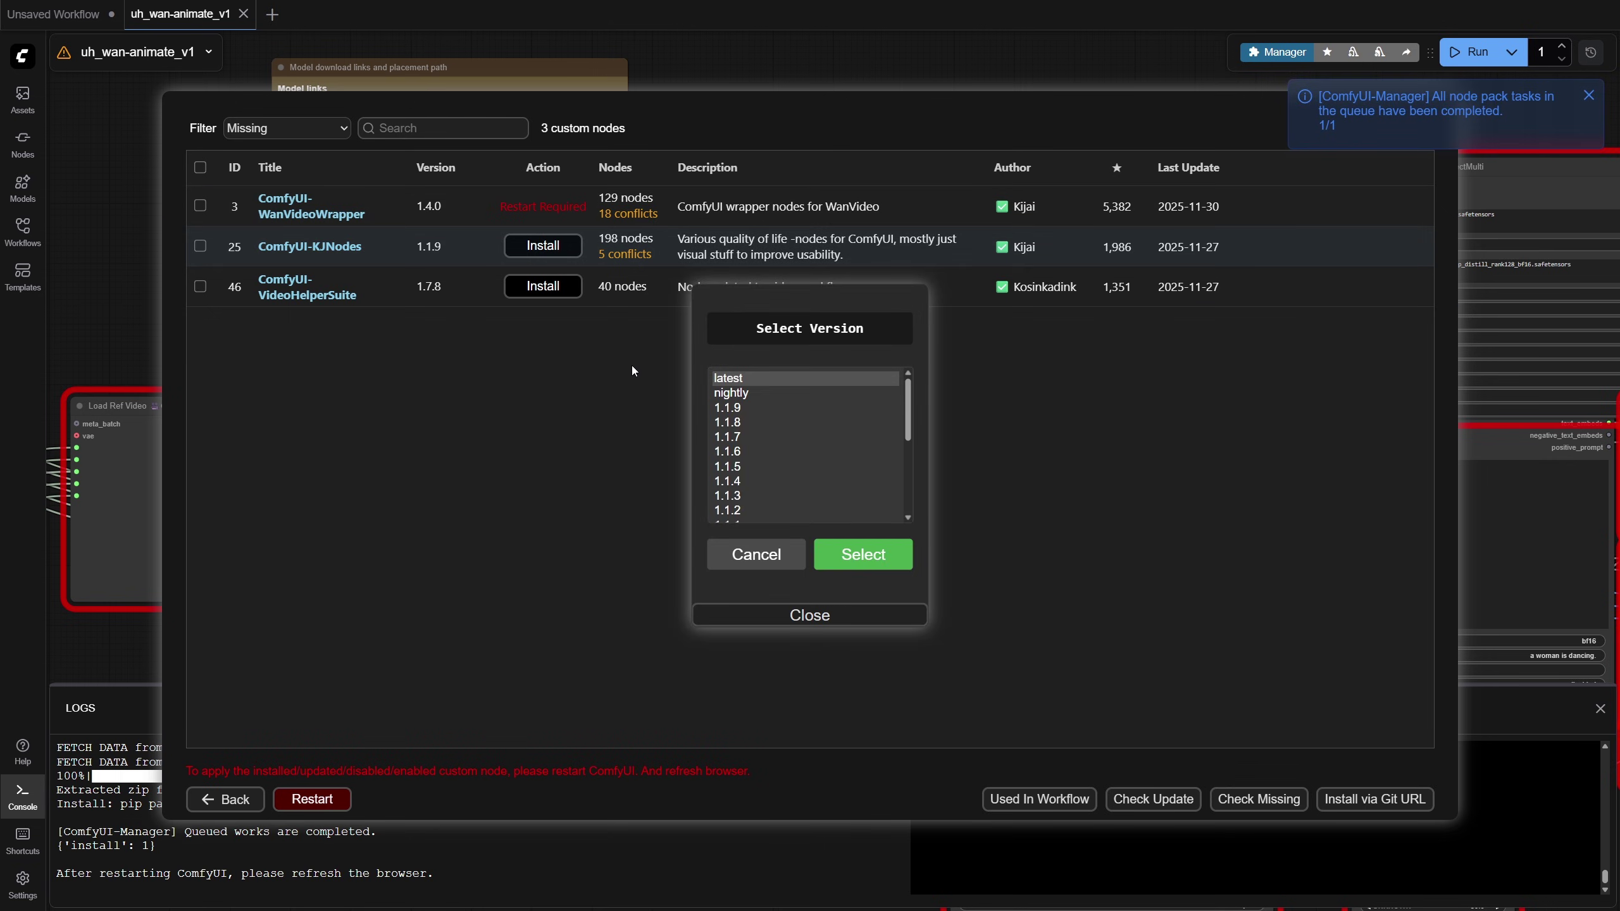
click(840, 560)
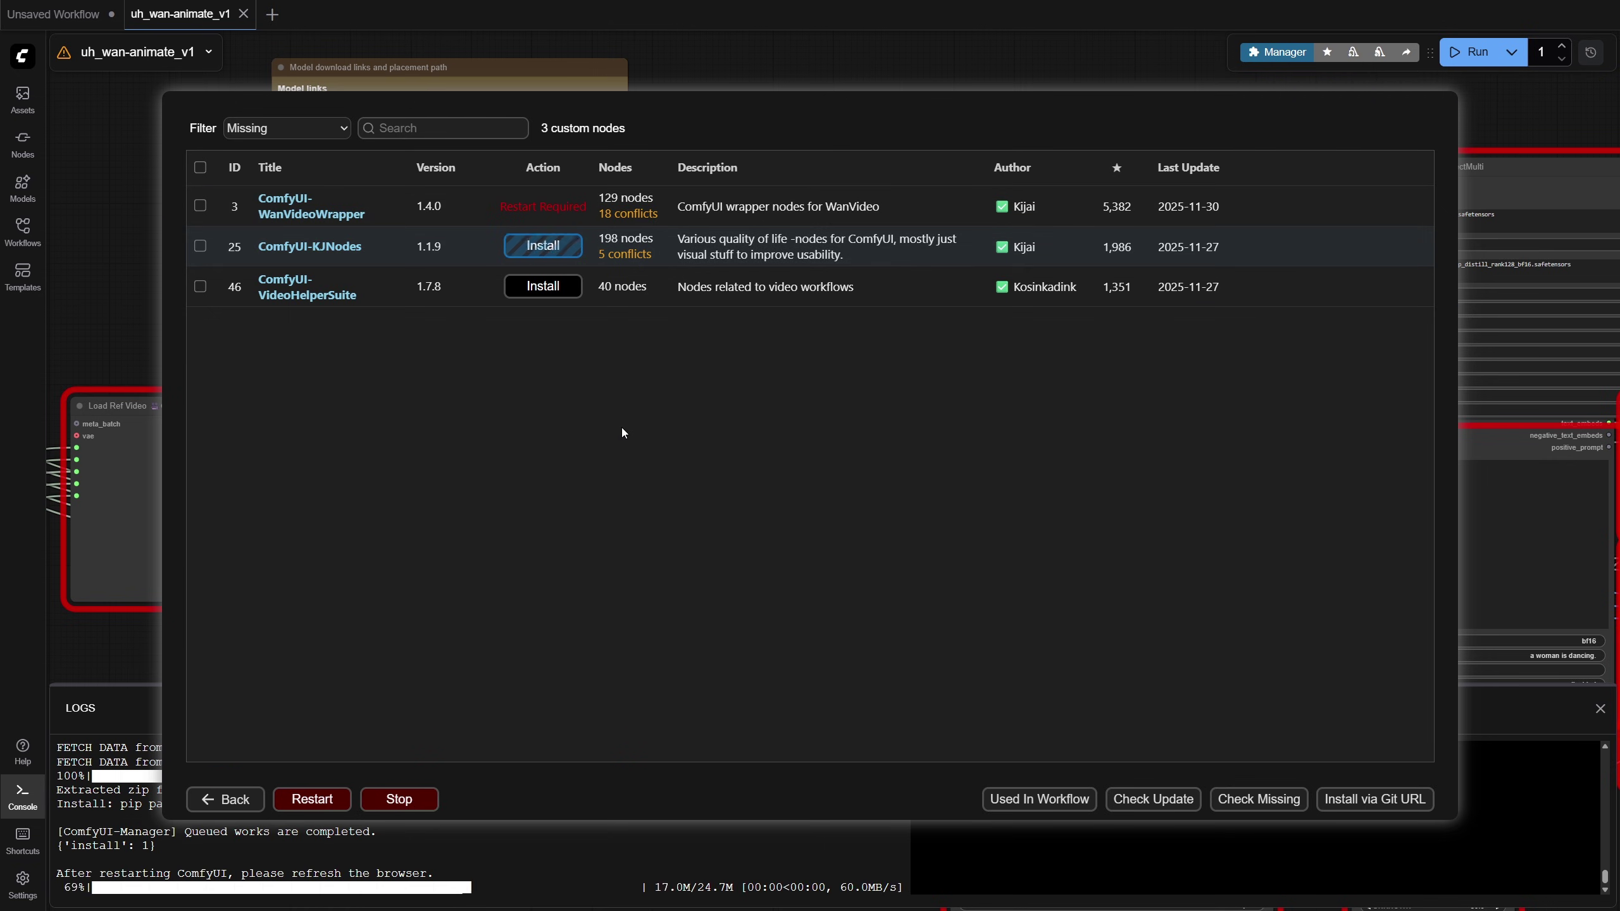
Install the missing ComfyUI-VideoHelperSuite custom node pack.
click(533, 292)
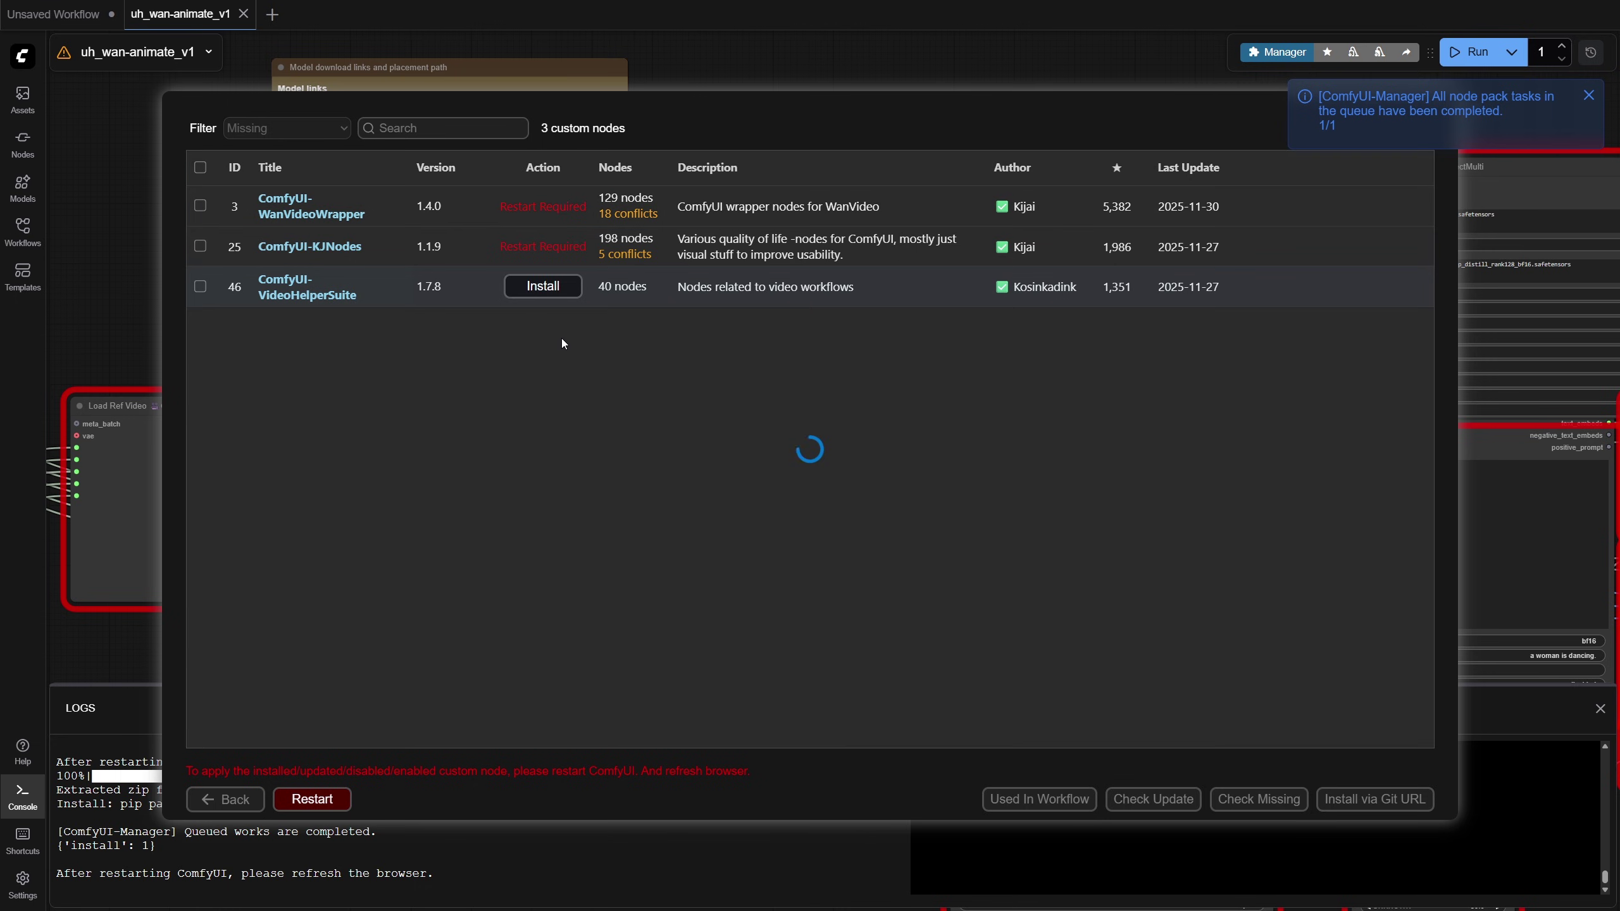
click(863, 555)
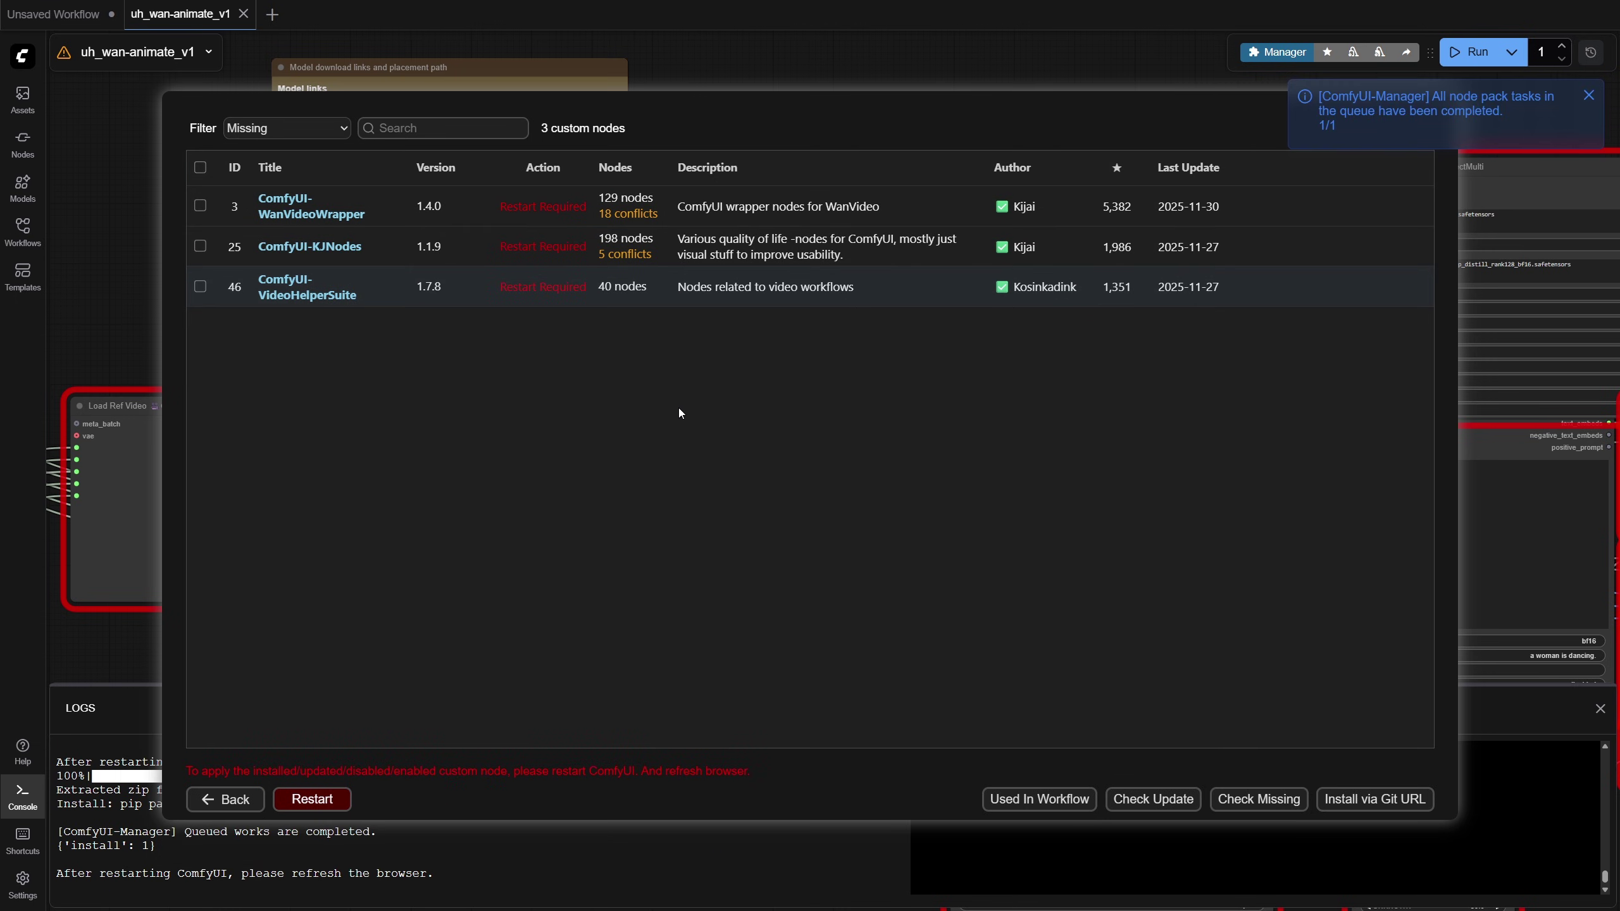
Restart ComfyUI and refresh the browser to apply the installed node packs, closing the missing-nodes notice.
click(312, 799)
click(874, 513)
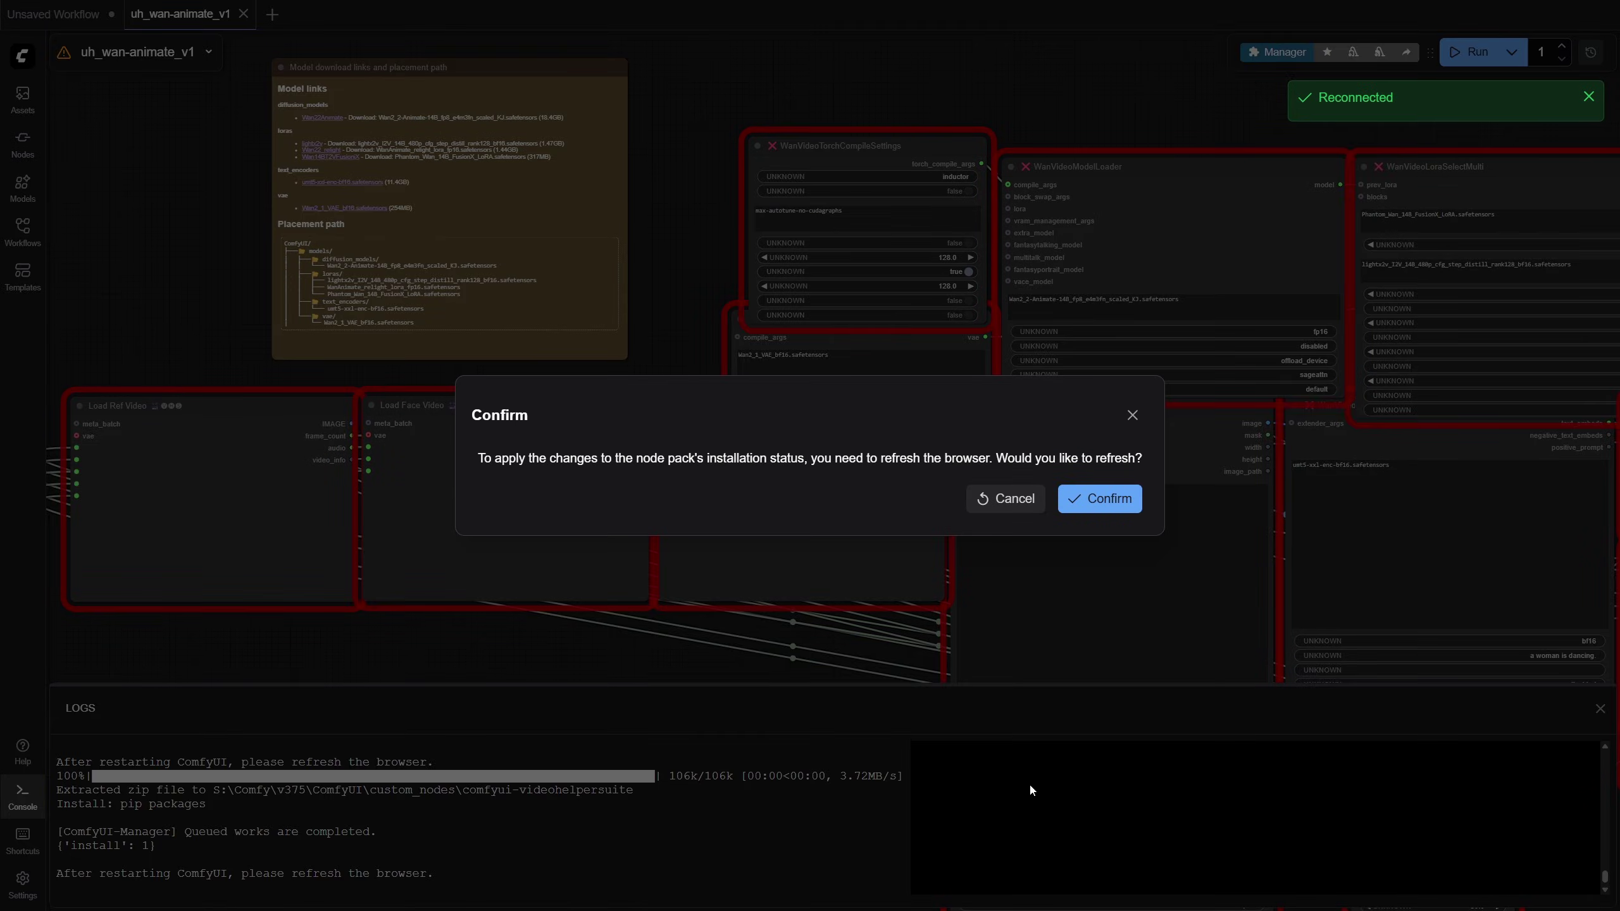
click(1091, 499)
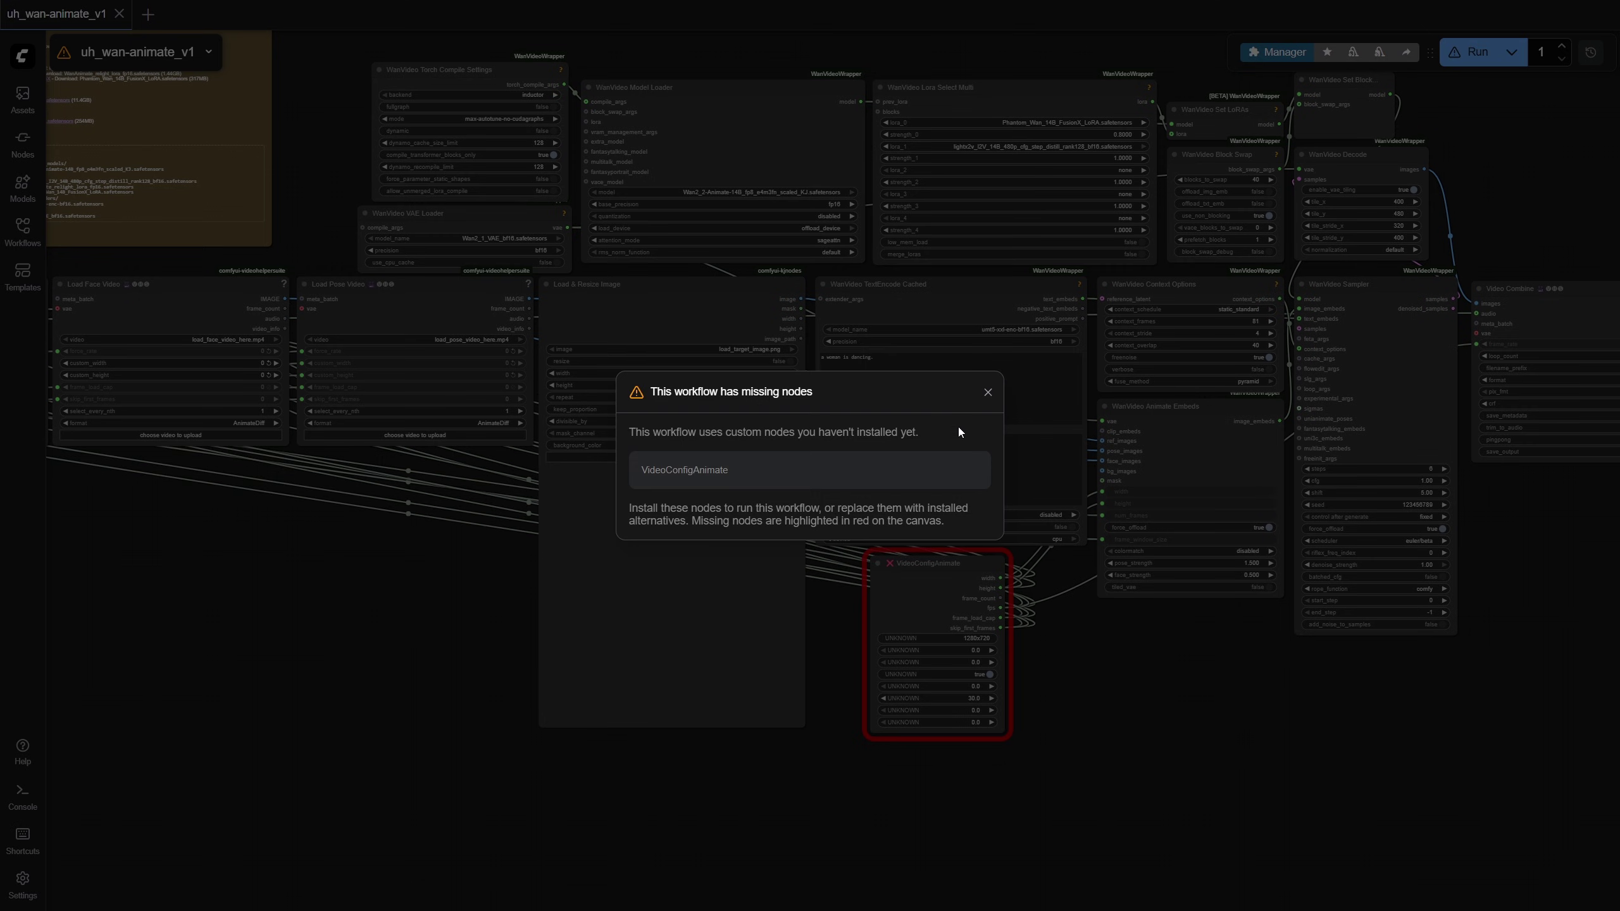
click(986, 396)
Examine the missing VideoConfigAnimate node and its connections to the other nodes in the workflow.
click(912, 584)
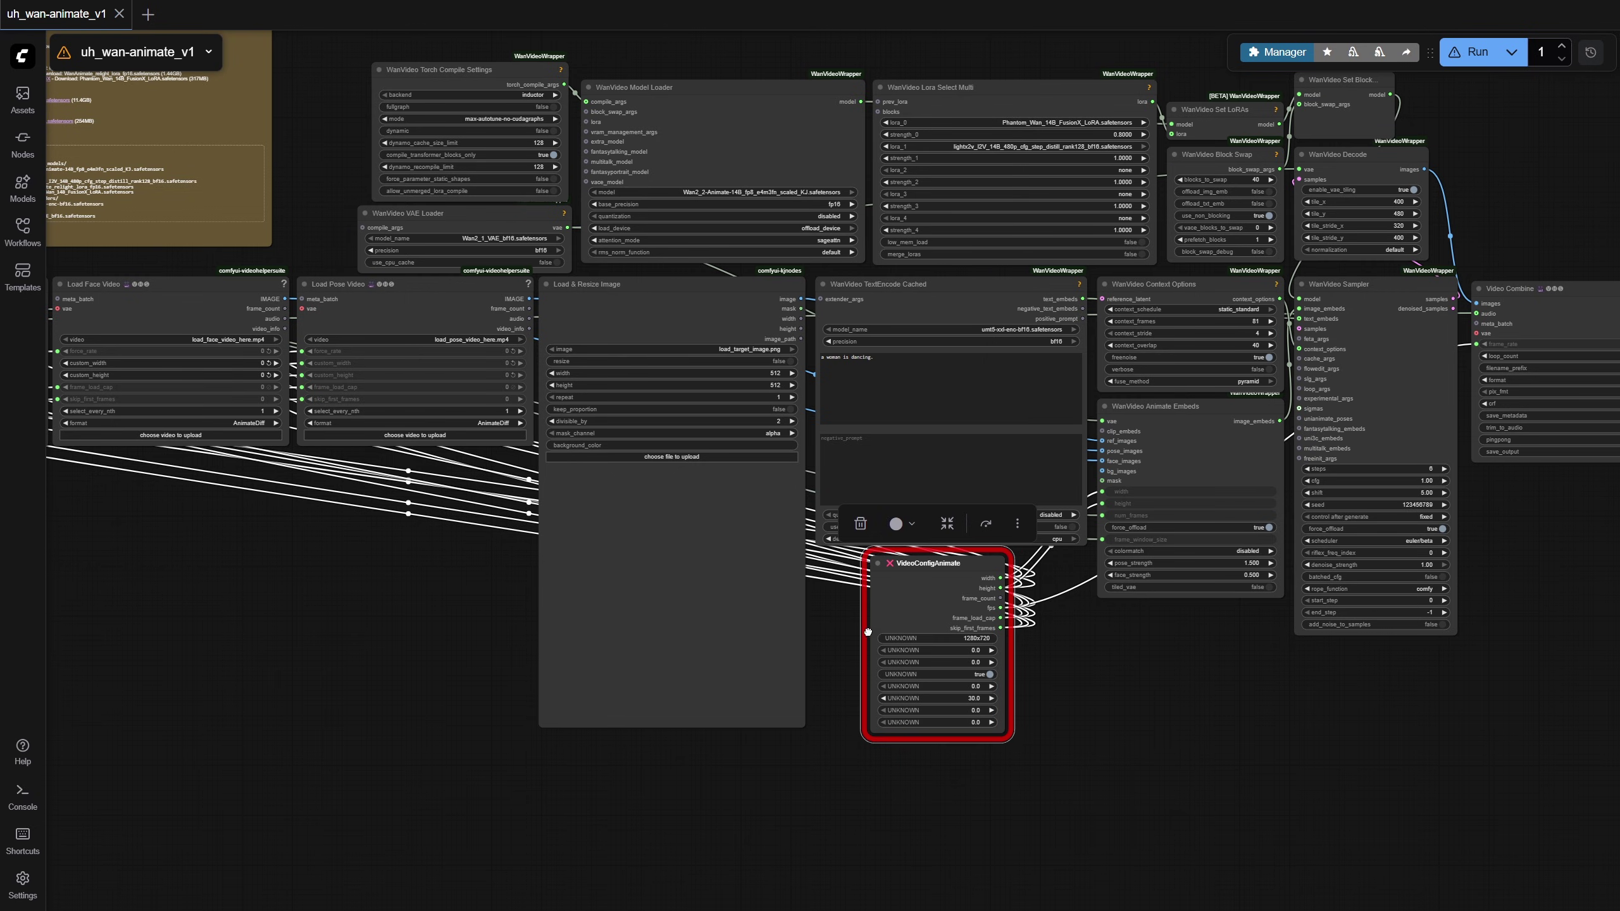
scroll(868, 632, left, 8)
scroll(868, 632, up, 1)
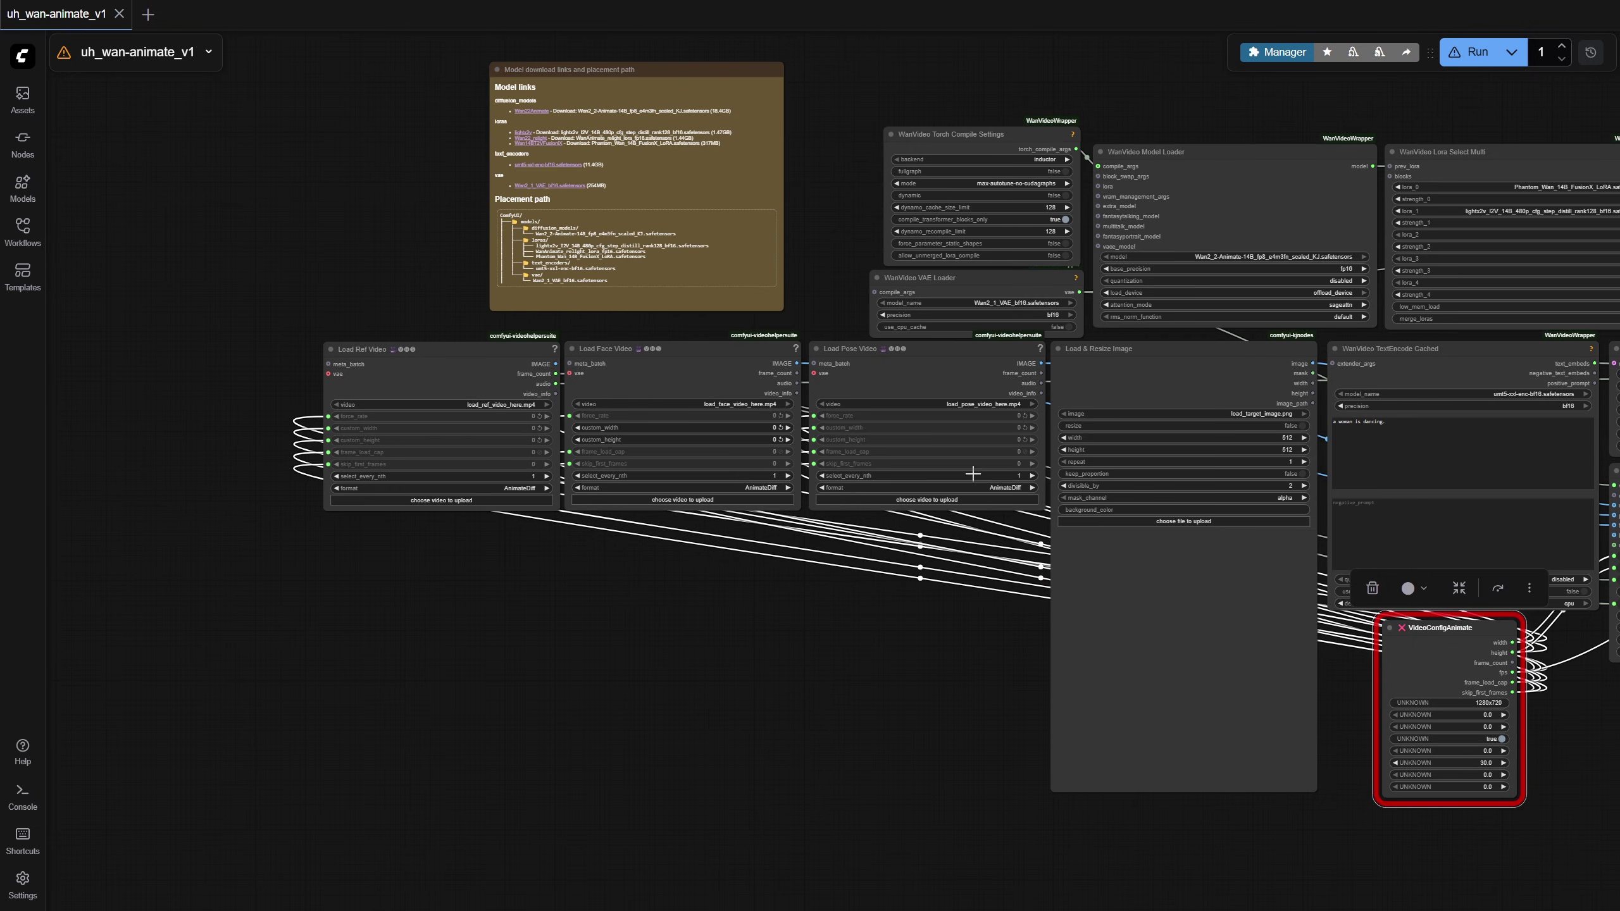
scroll(405, 542, right, 9)
scroll(405, 542, down, 2)
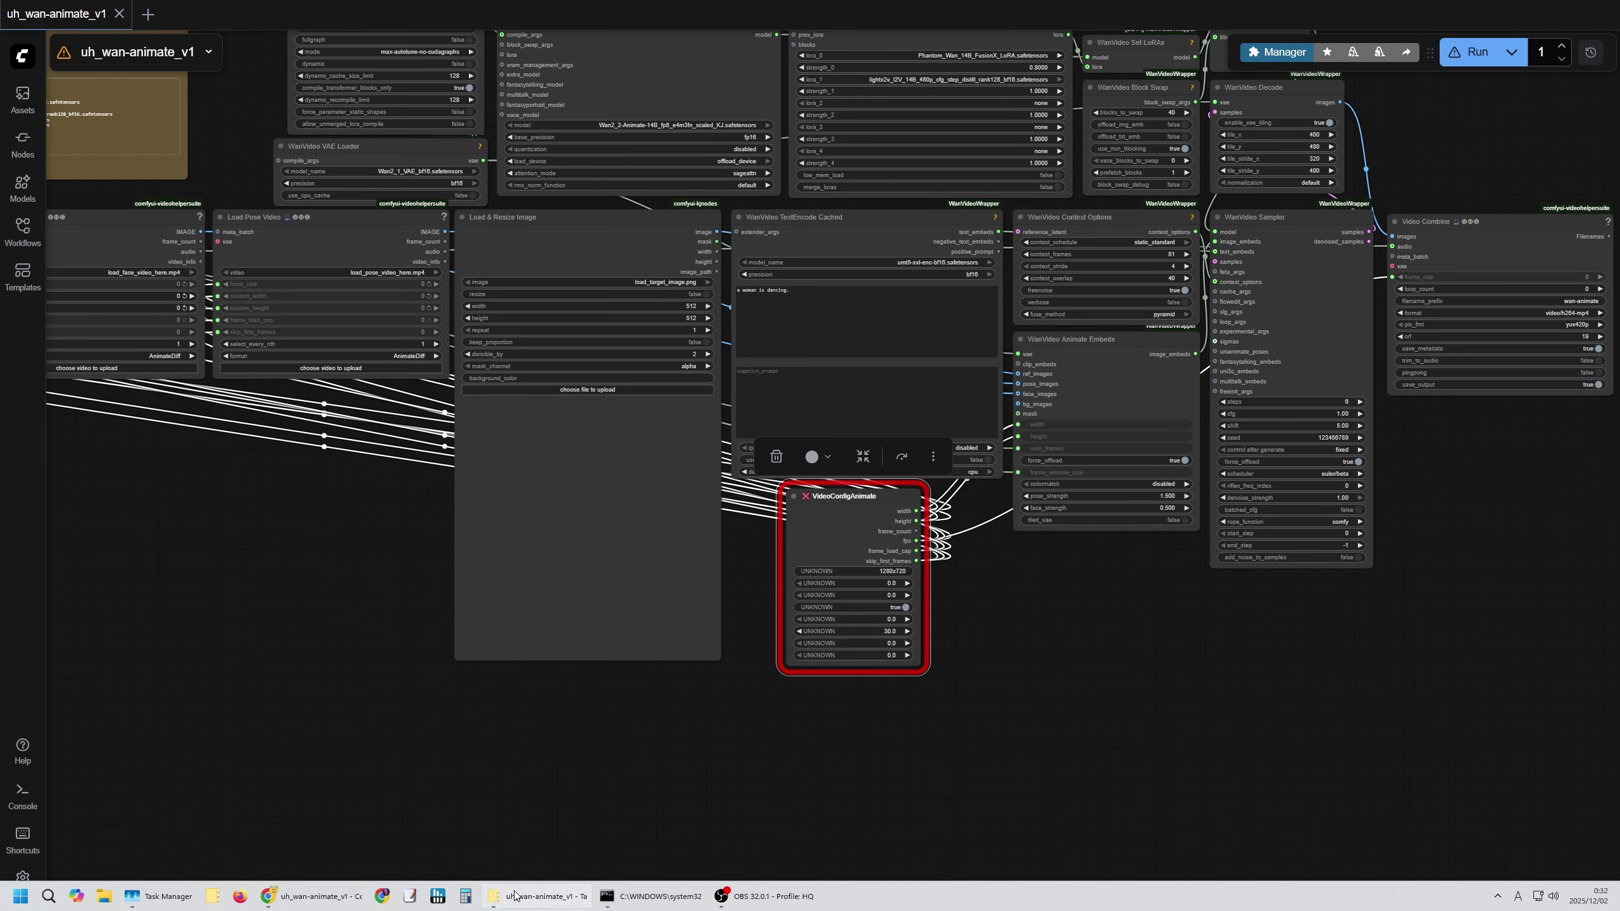
Switch to Tablacus Explorer and preview the code of video_config_animate.py in the uh_wan-animate_v1 folder.
click(518, 895)
click(1059, 420)
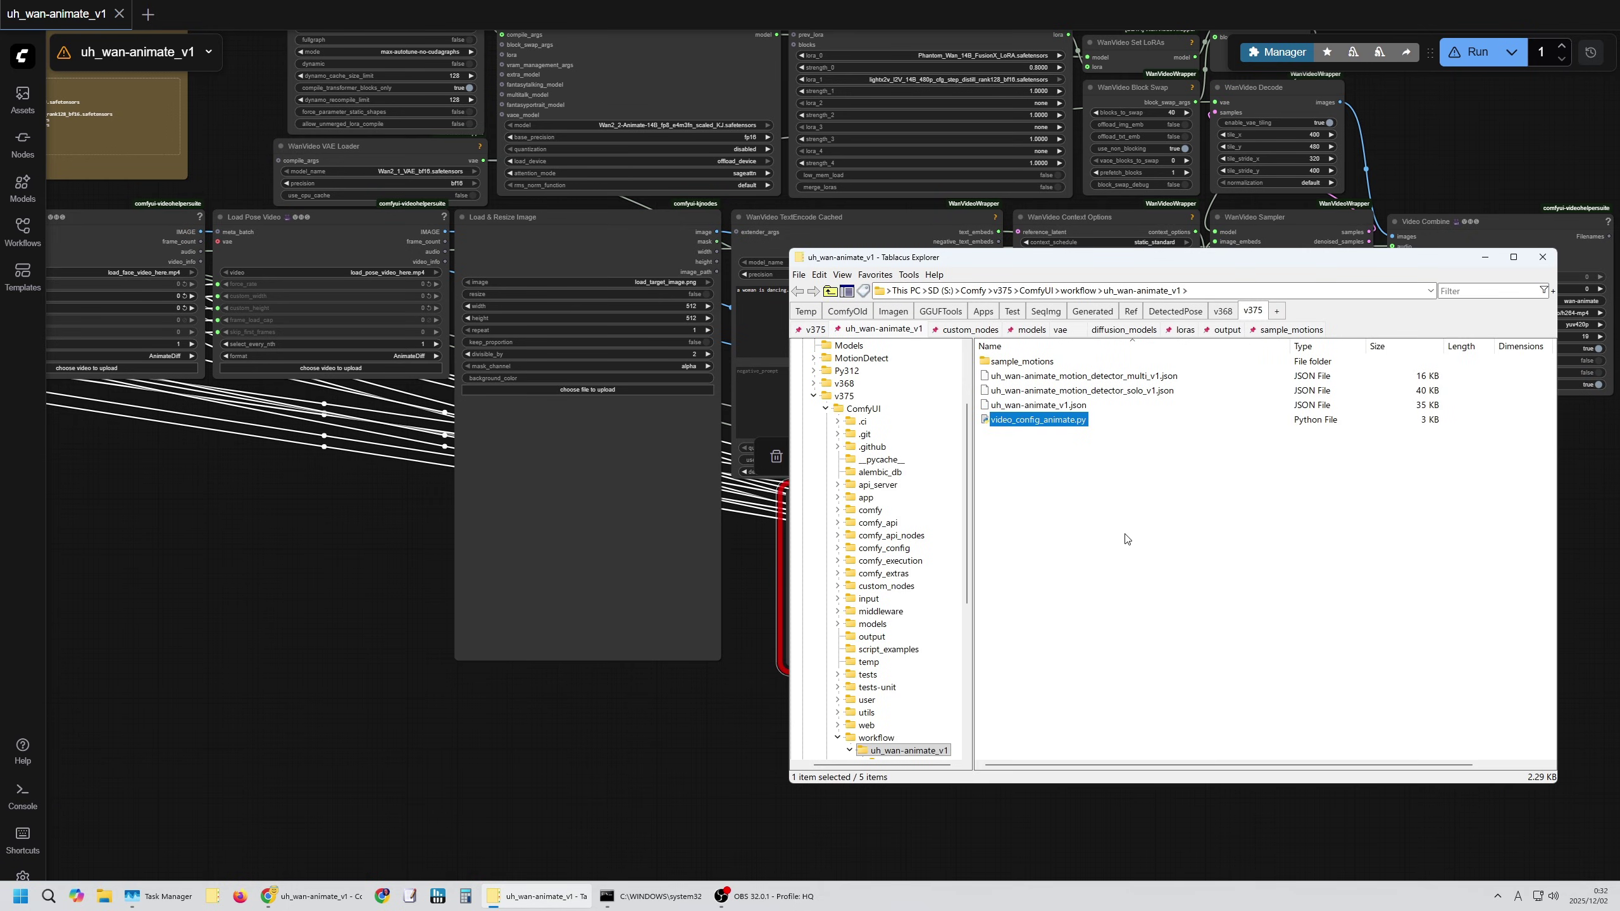
key(ctrl+space)
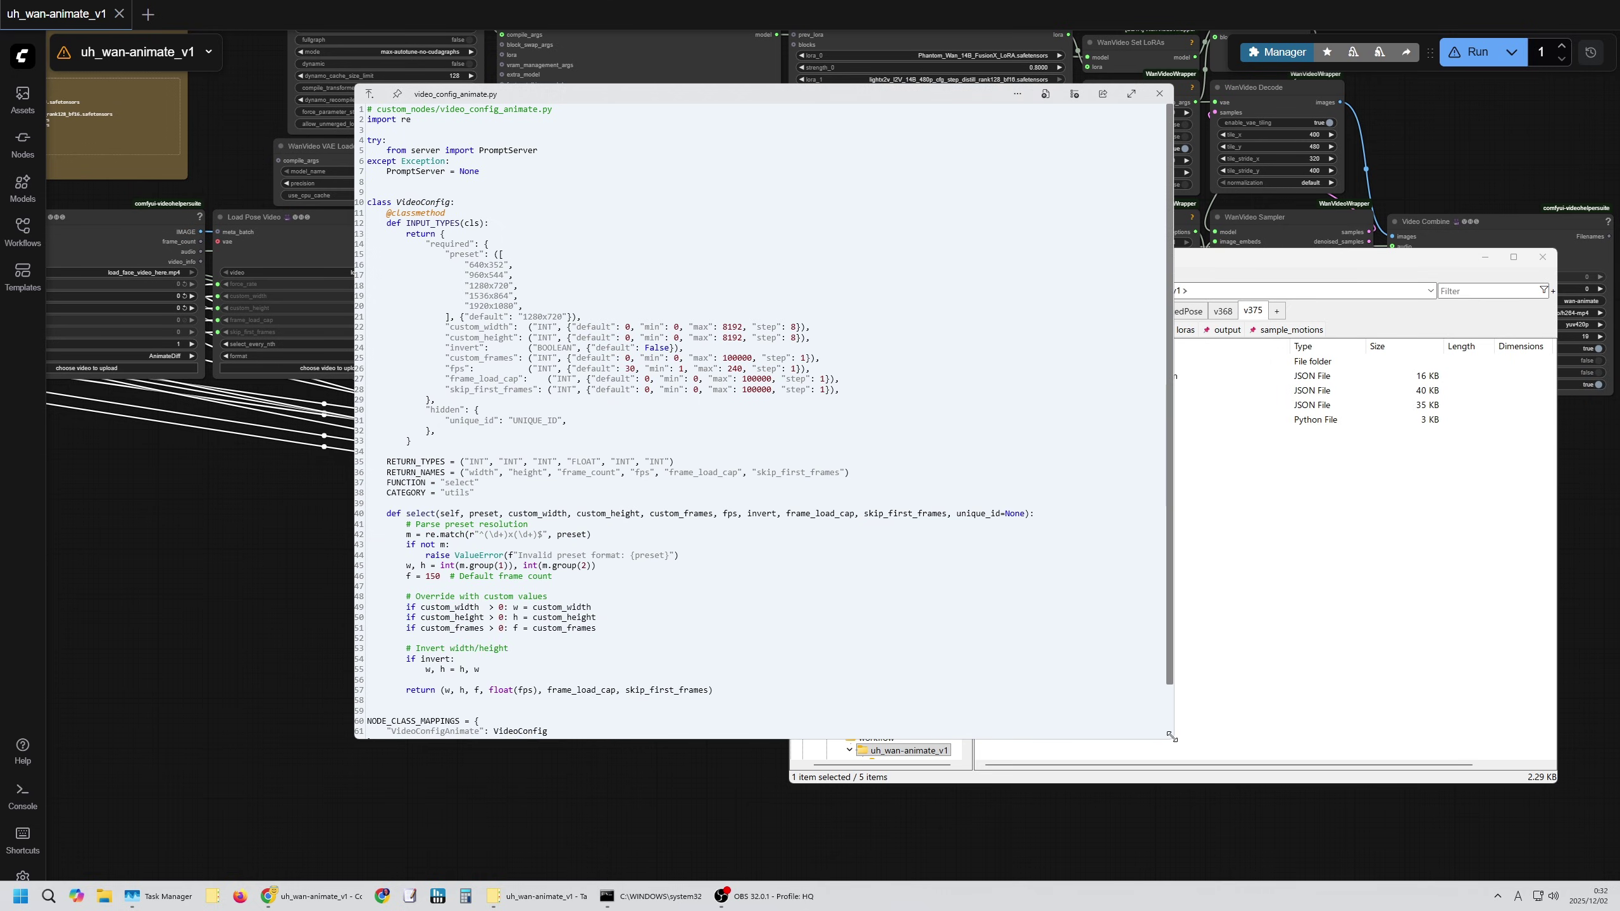
scroll(937, 591, down, 1)
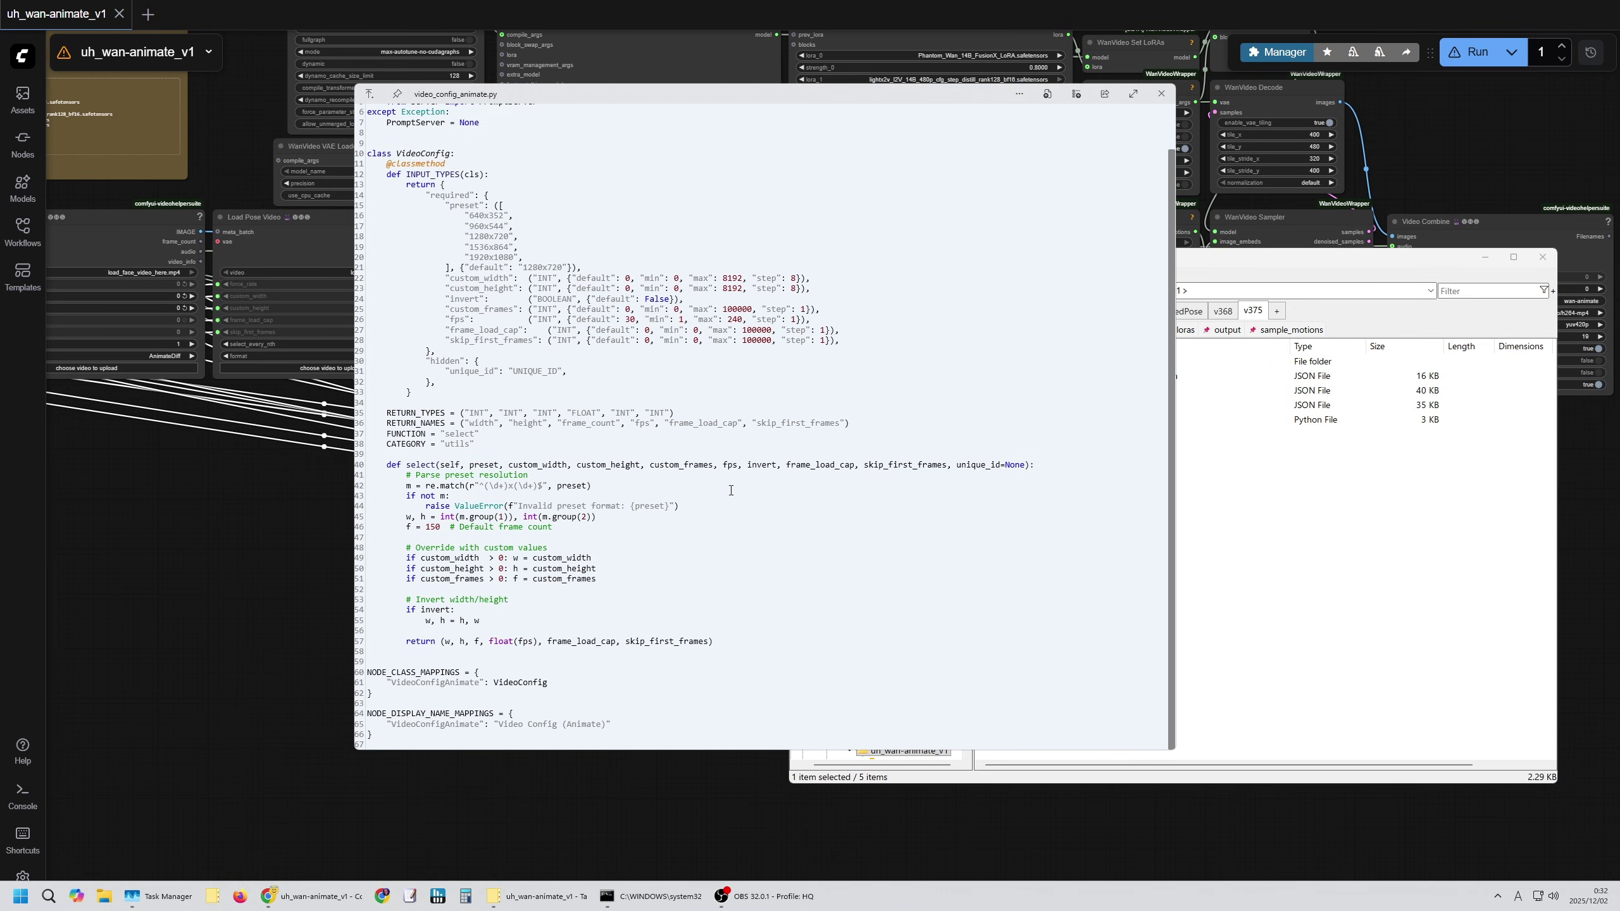
scroll(731, 489, up, 2)
key(Escape)
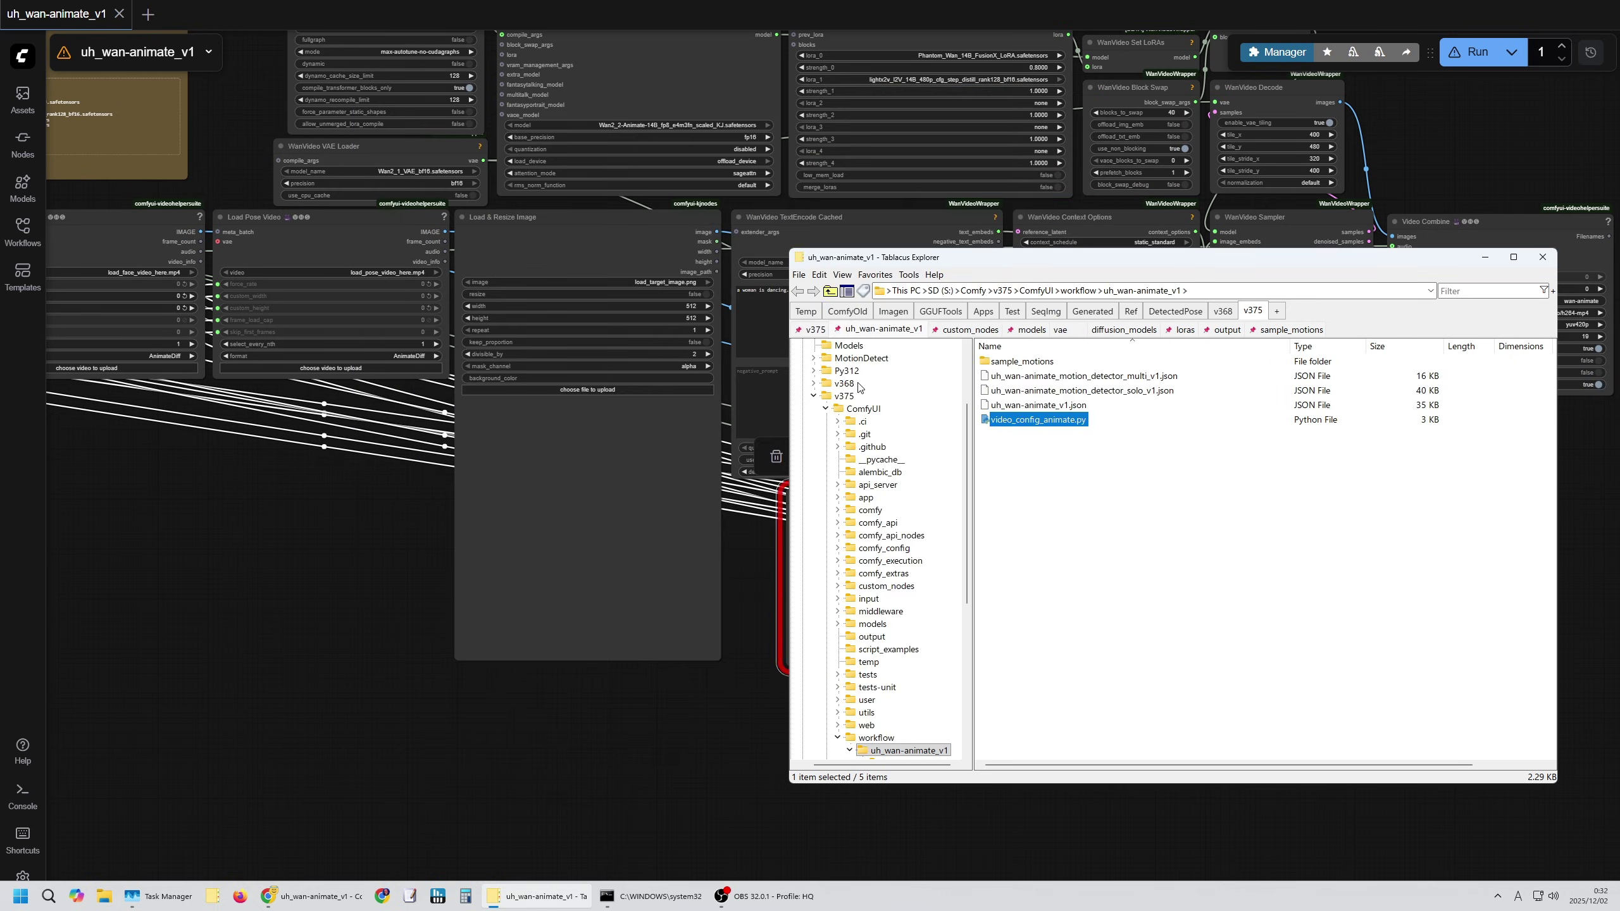
Move video_config_animate.py from the uh_wan-animate_v1 folder into ComfyUI's custom_nodes folder.
click(1102, 518)
click(1019, 421)
drag(1053, 424, 1062, 502)
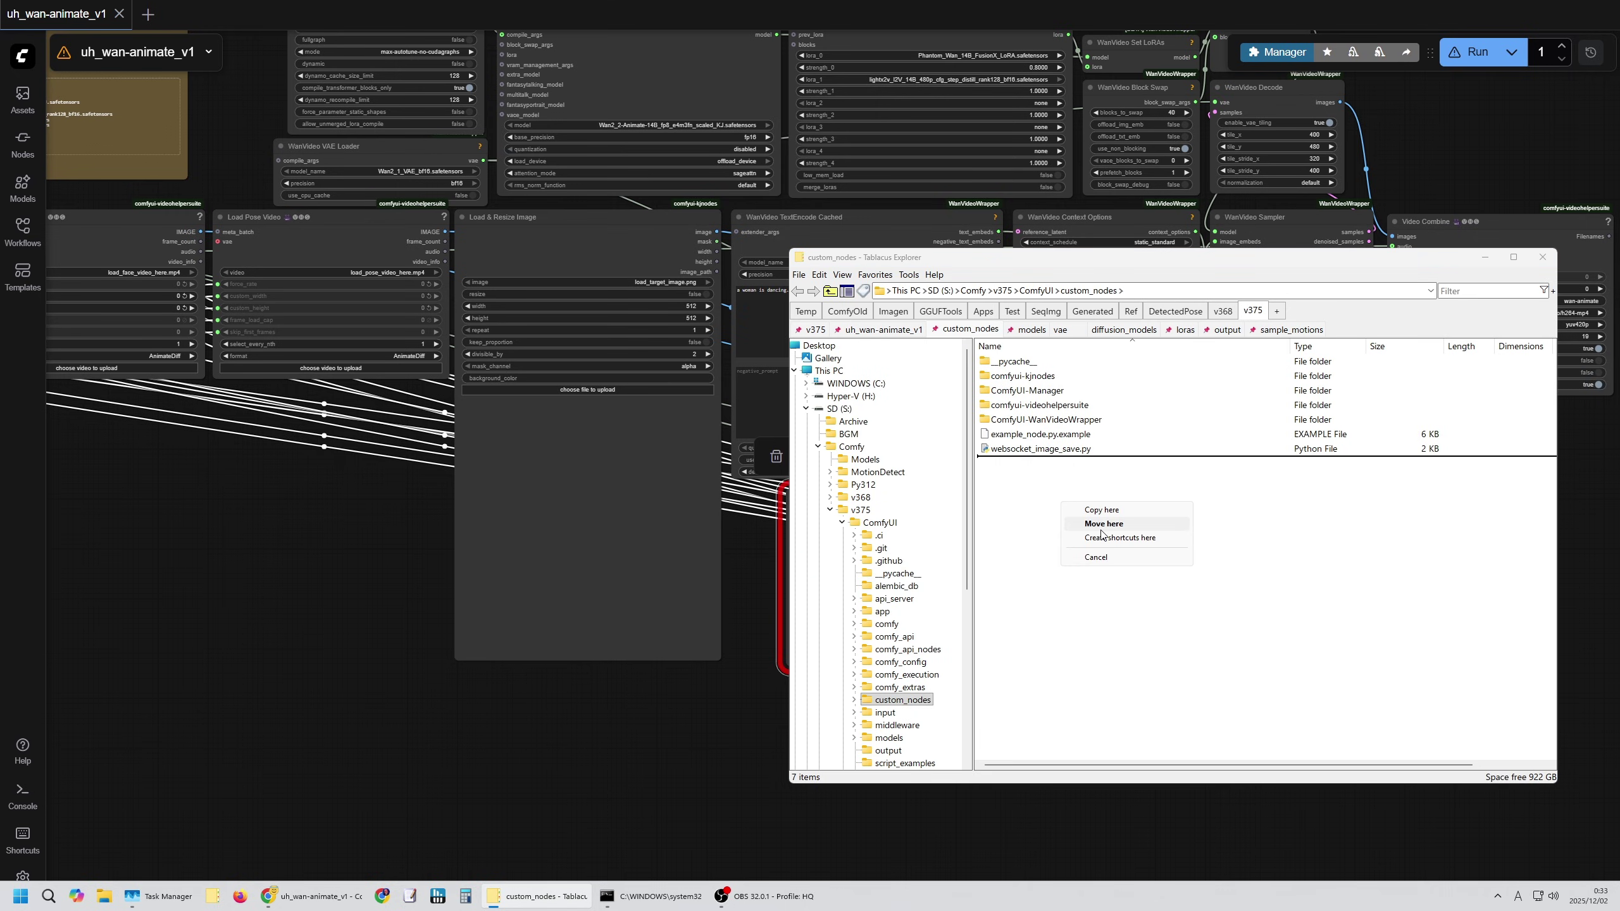
click(1101, 527)
click(1070, 513)
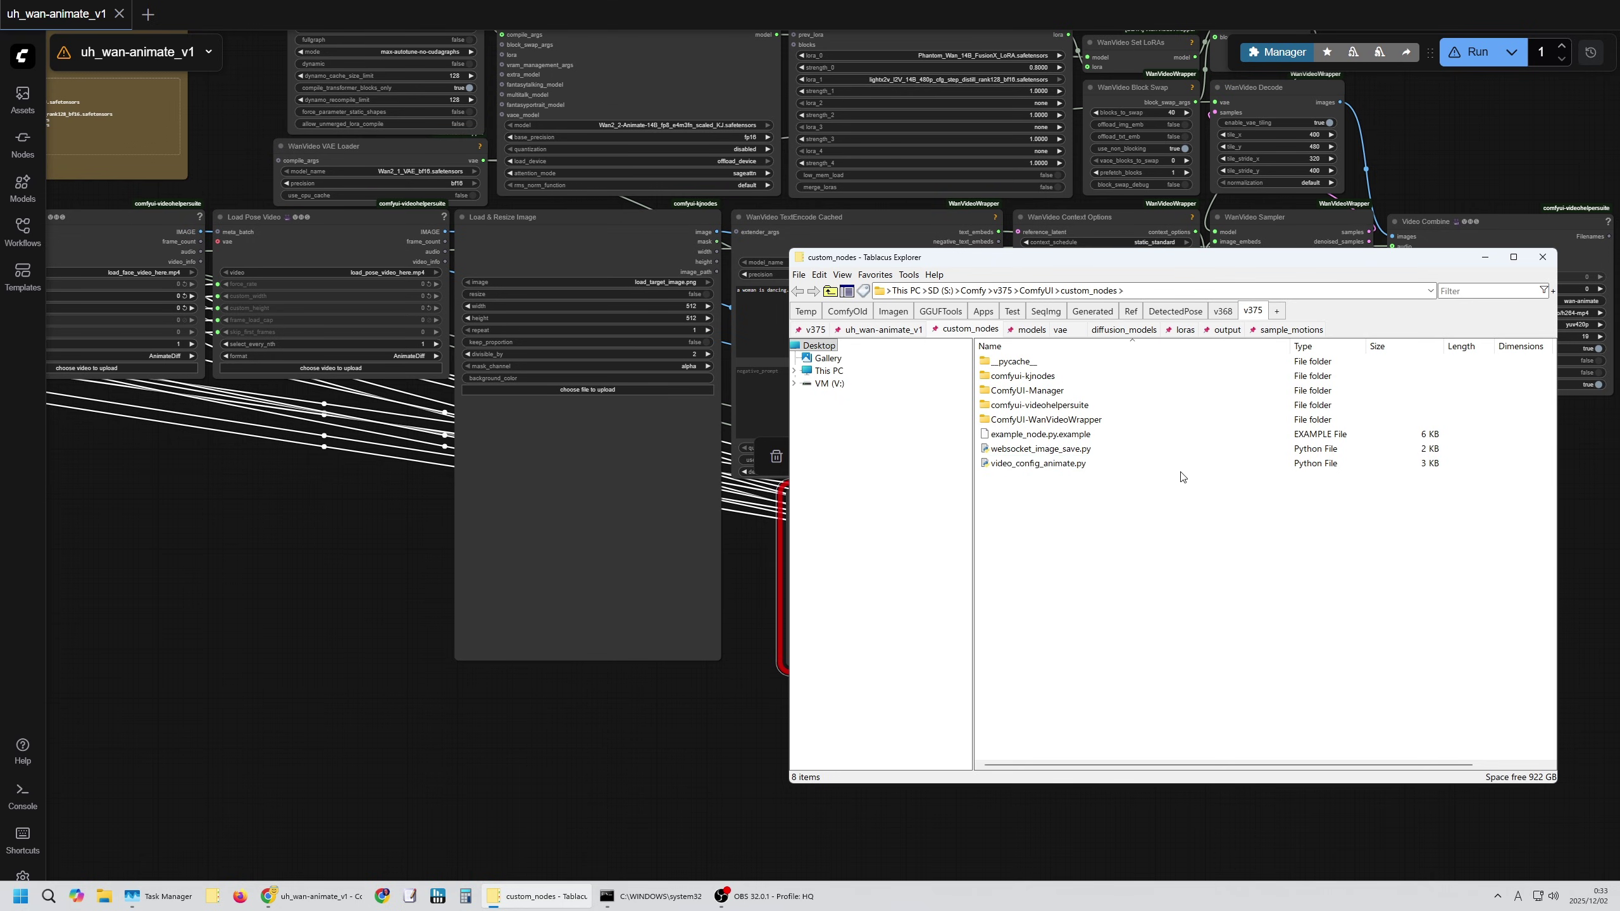
Return to ComfyUI, restart its server through the ComfyUI Manager, and reload the workflow page.
click(382, 524)
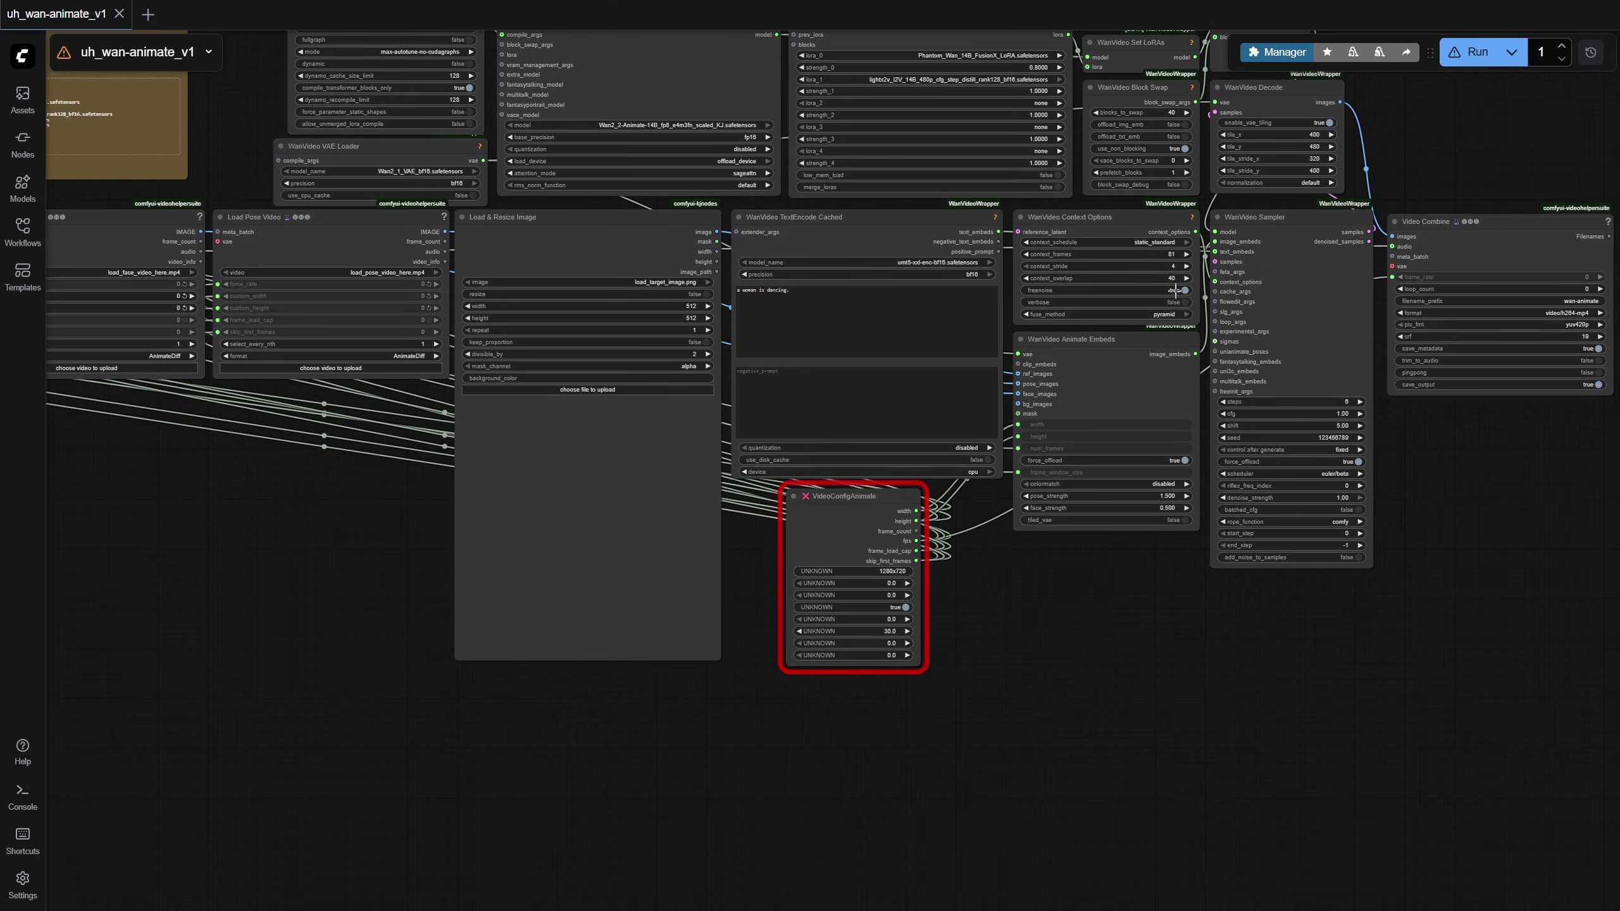
click(1273, 52)
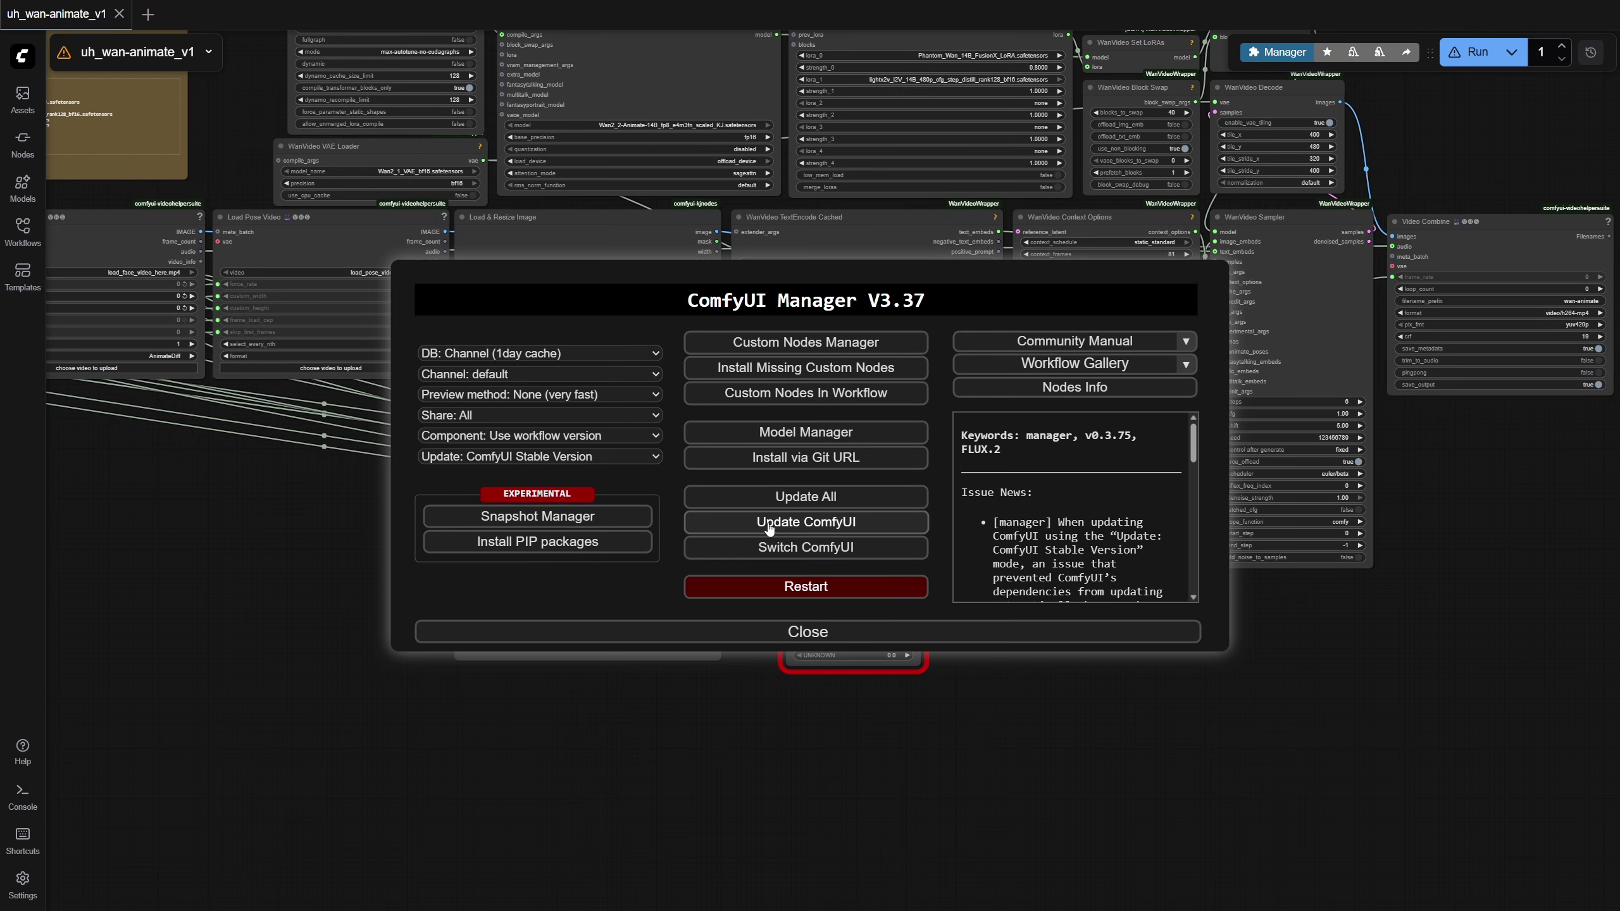
click(810, 581)
click(892, 498)
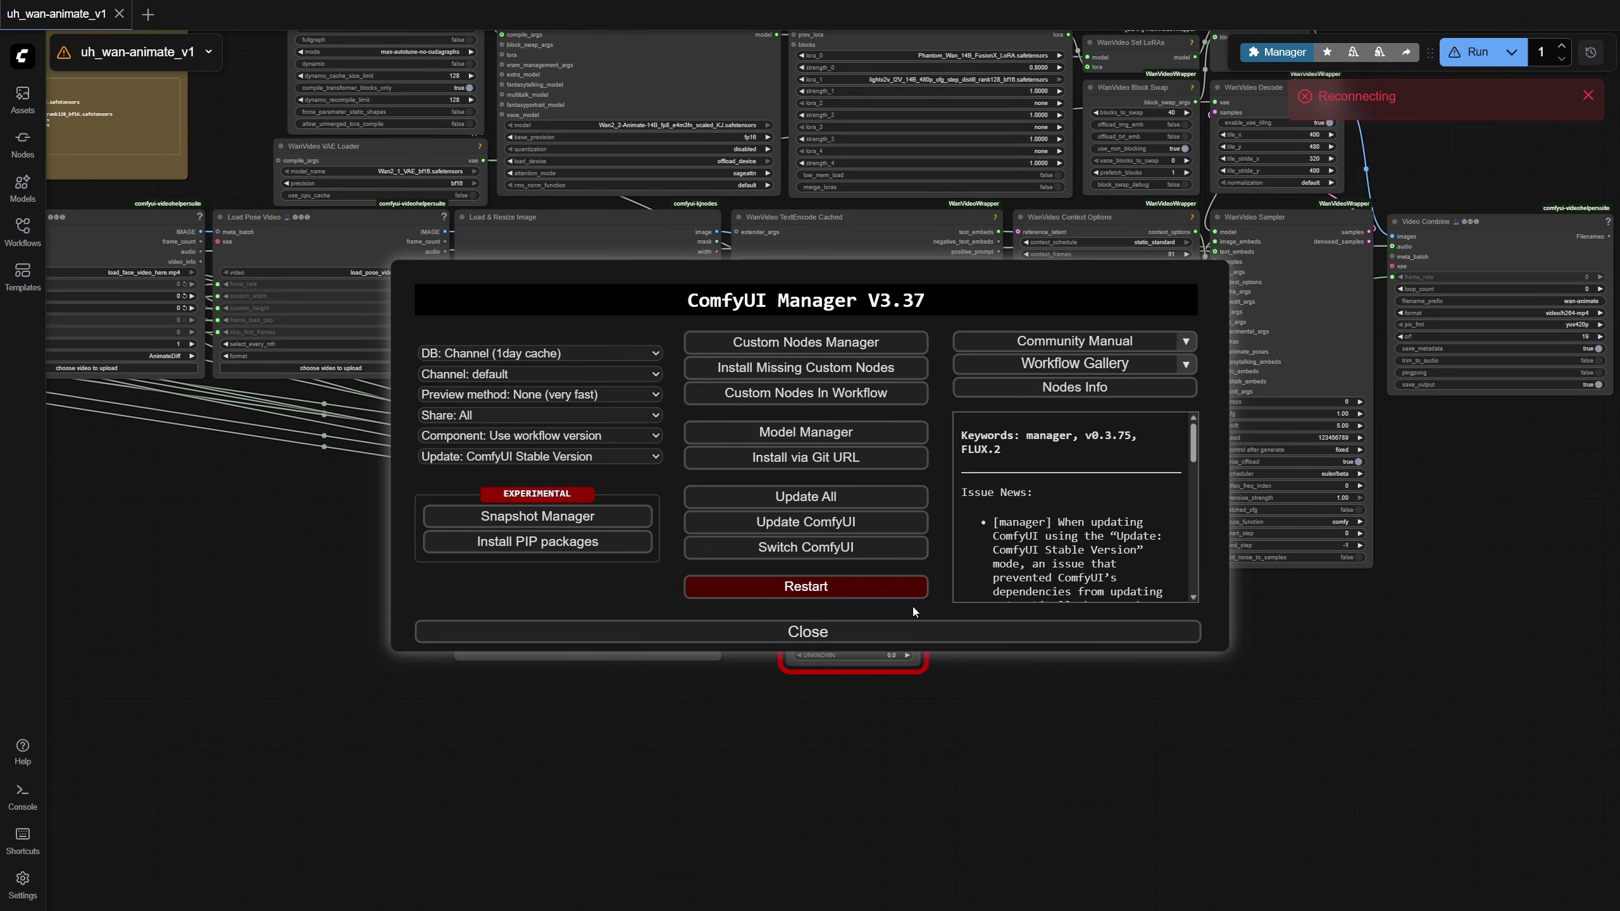
click(889, 636)
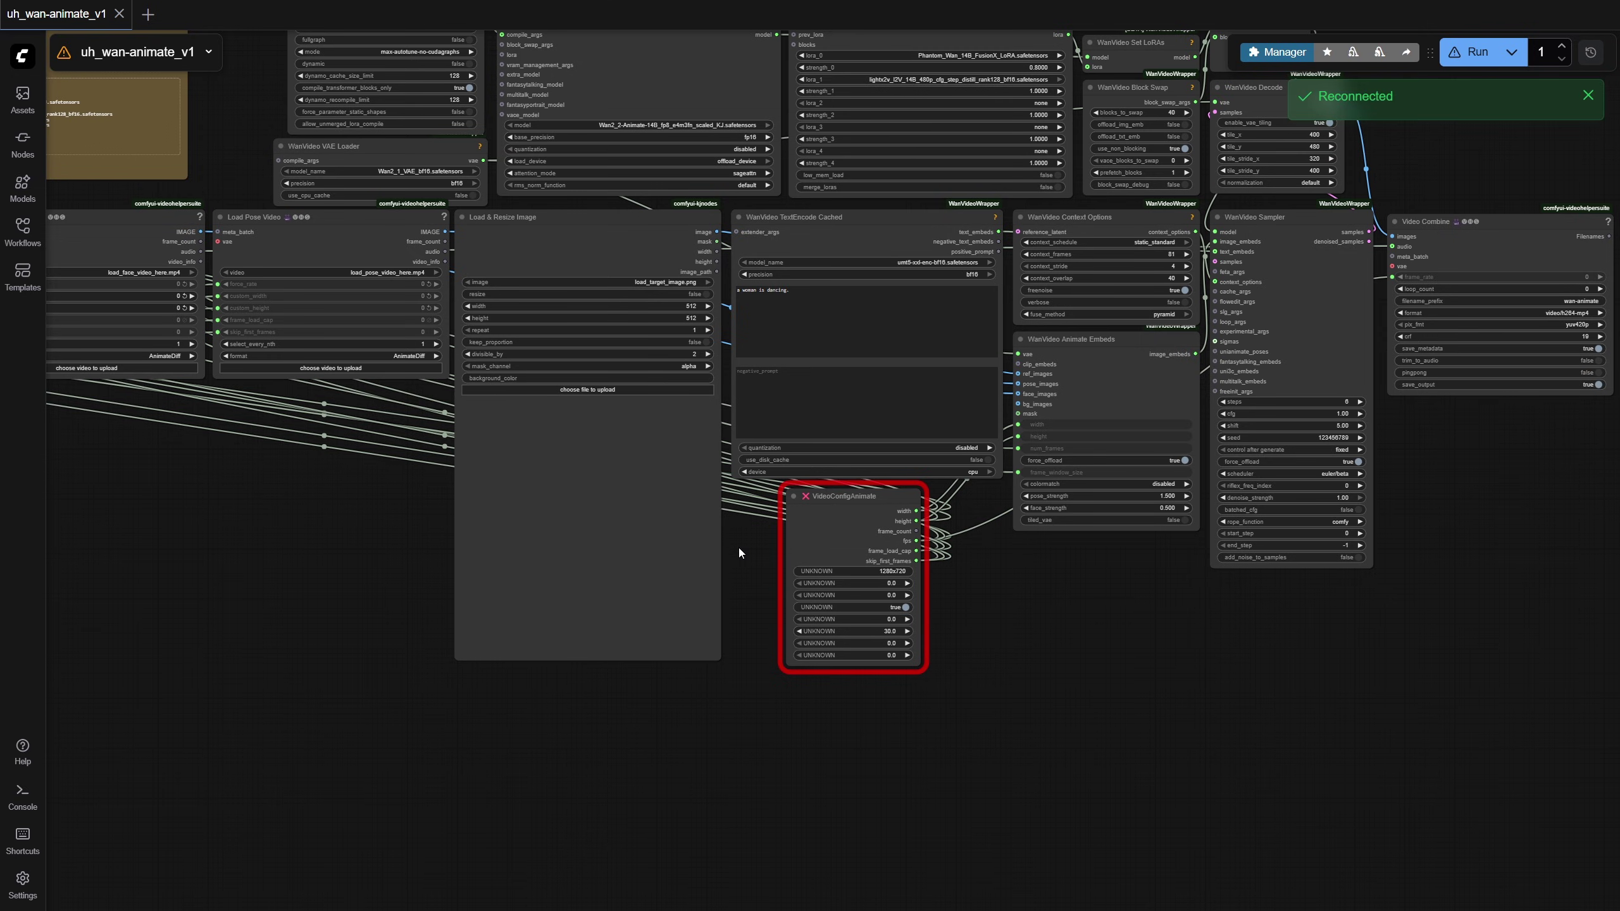
key(F5)
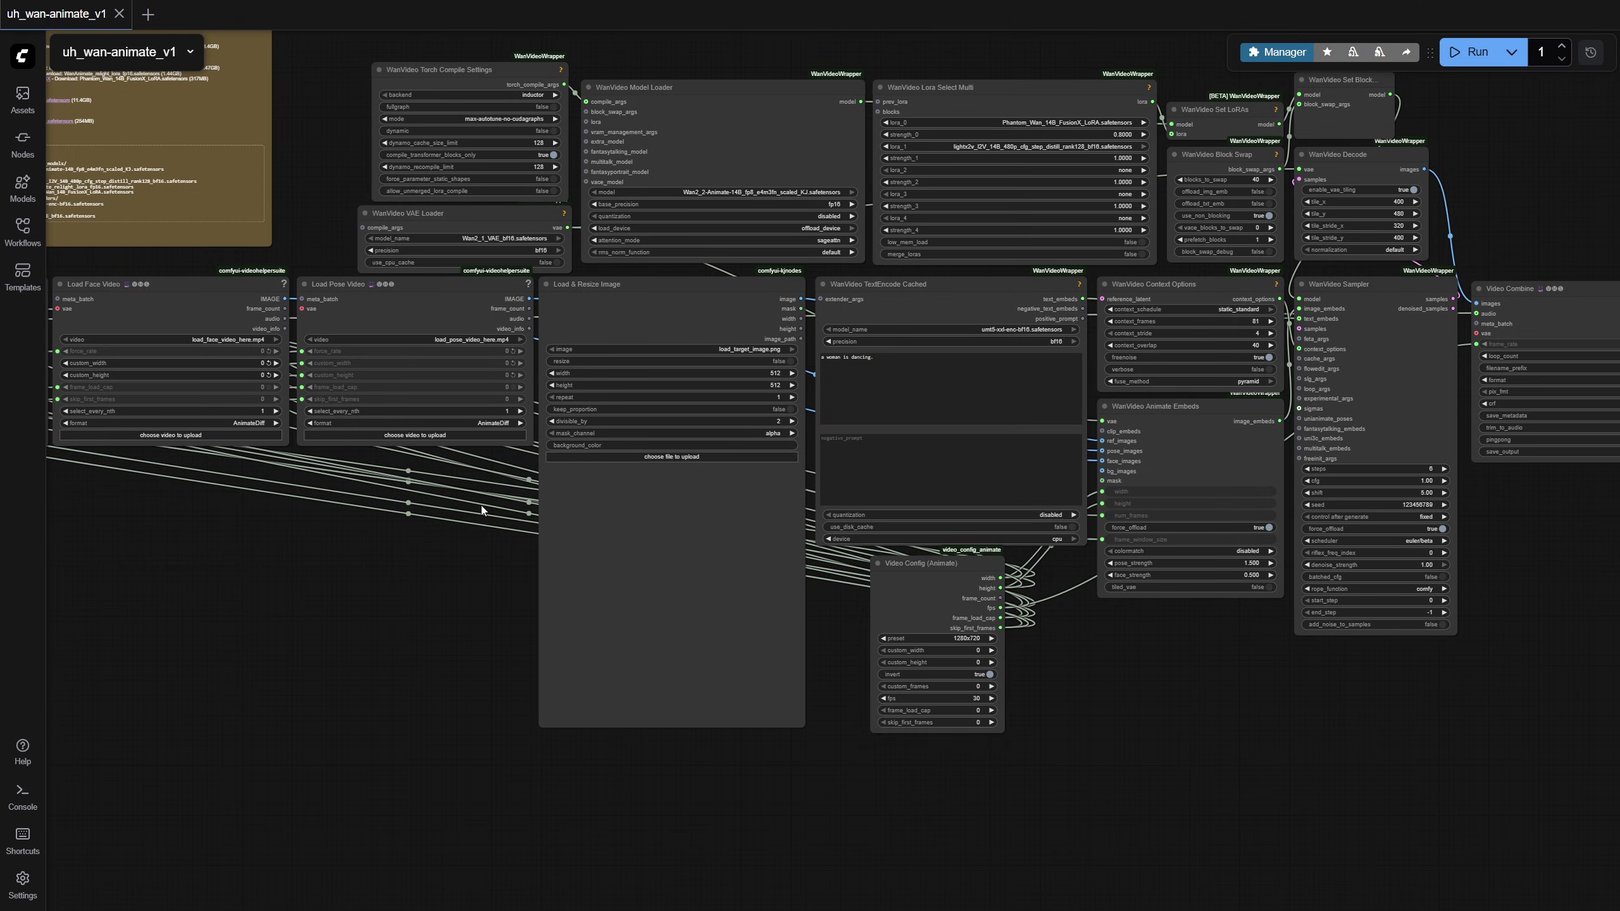
Review the model selections in the WanVideo Model Loader and WanVideo Lora Select Multi nodes.
drag(452, 581, 399, 711)
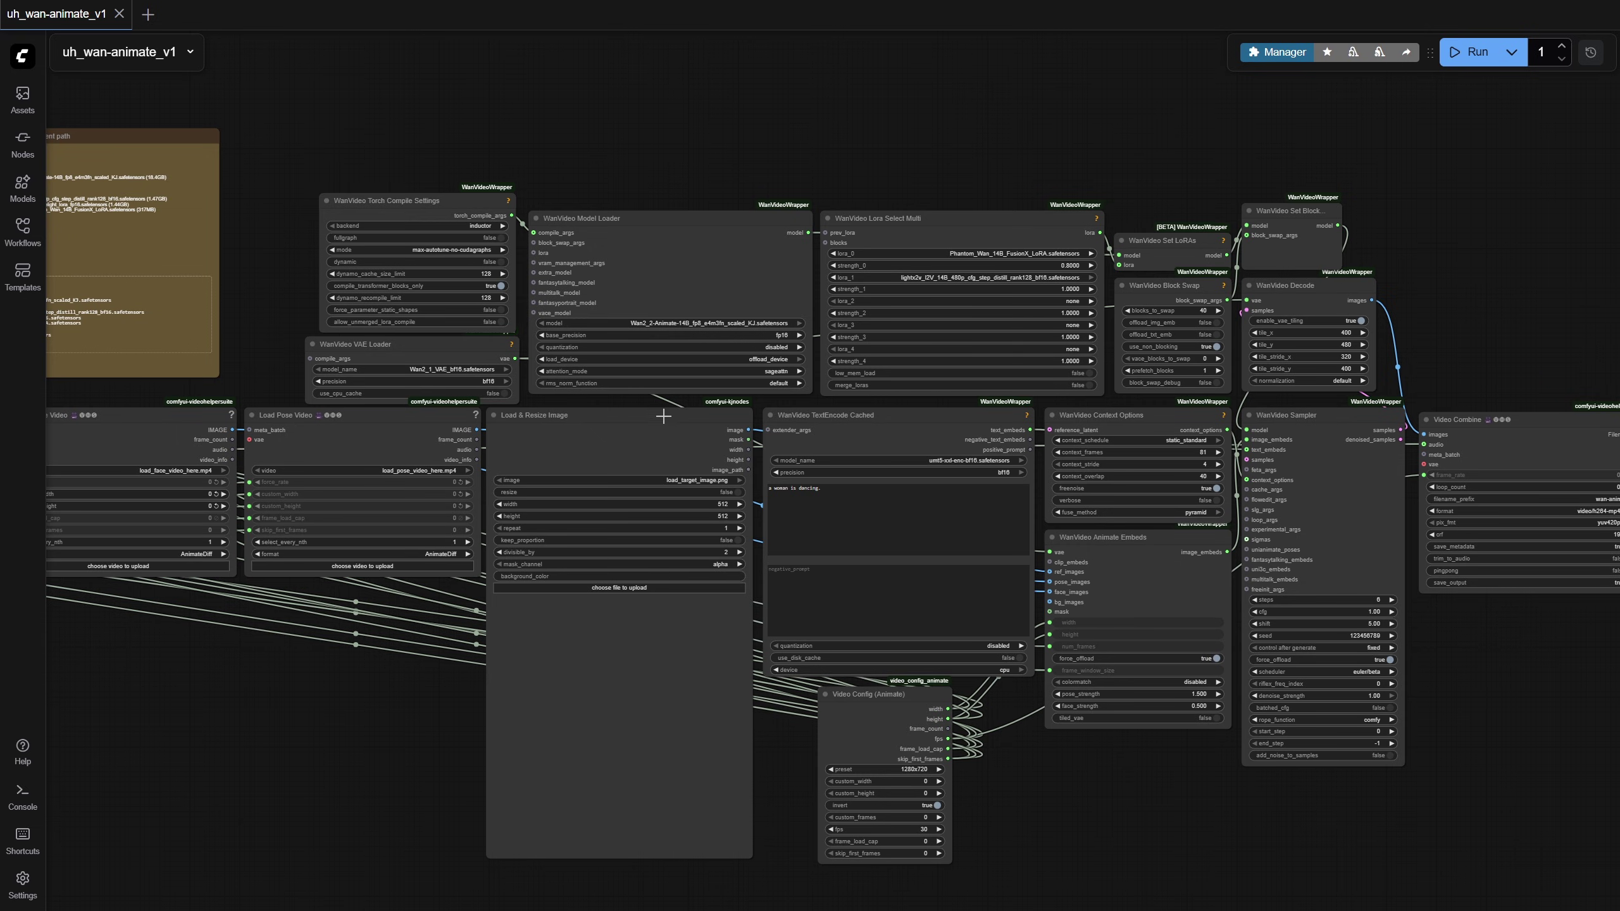
click(713, 296)
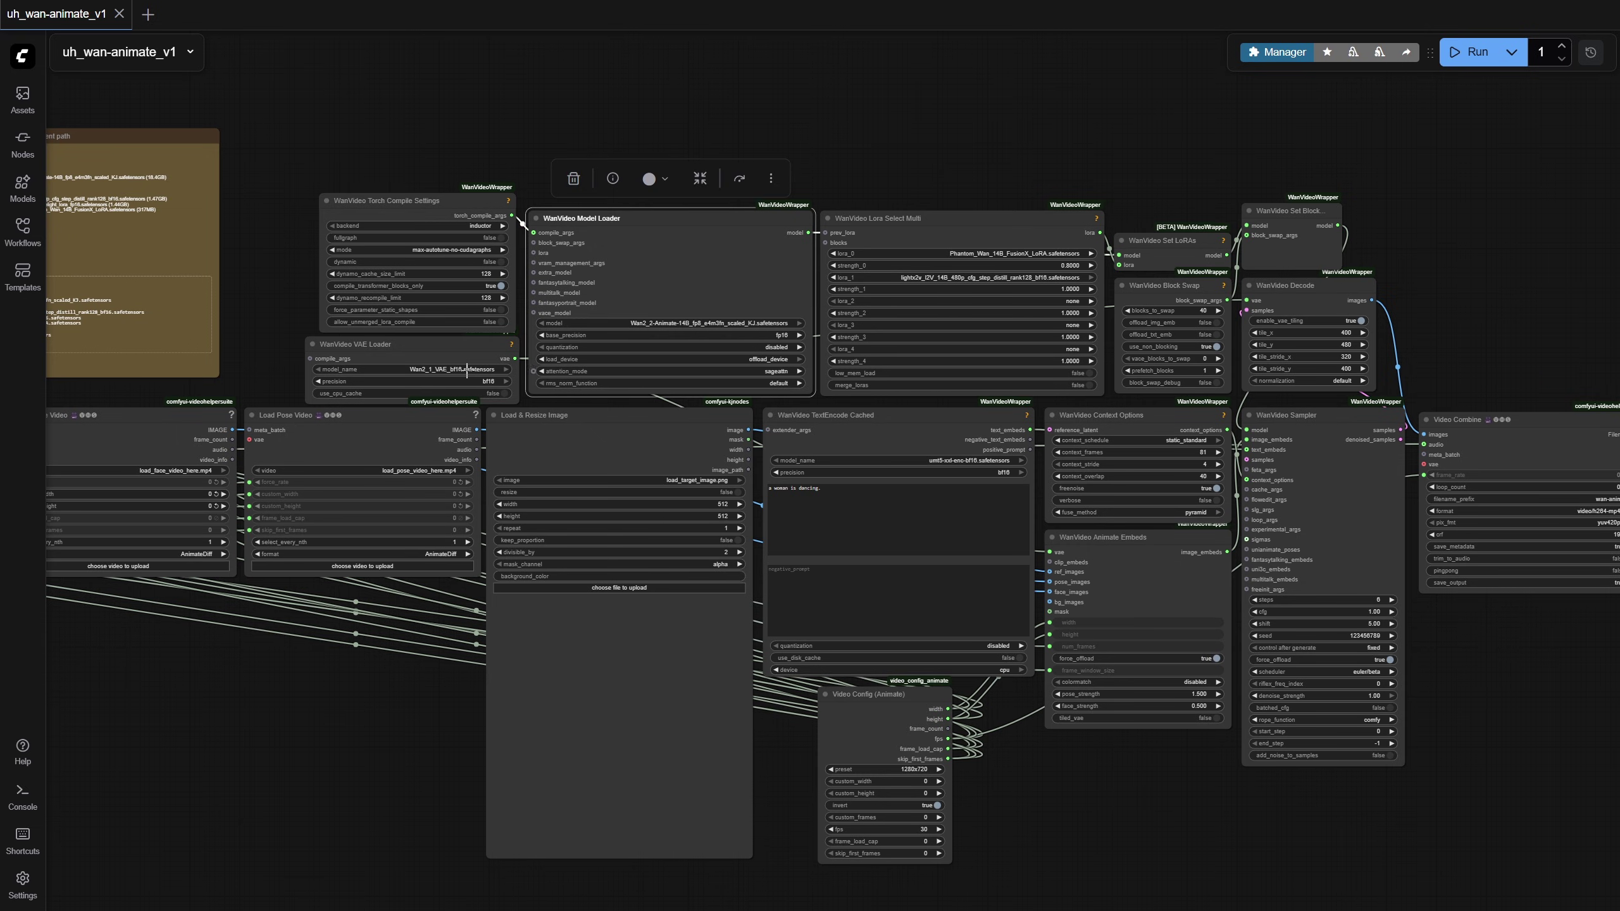
click(983, 255)
click(1034, 196)
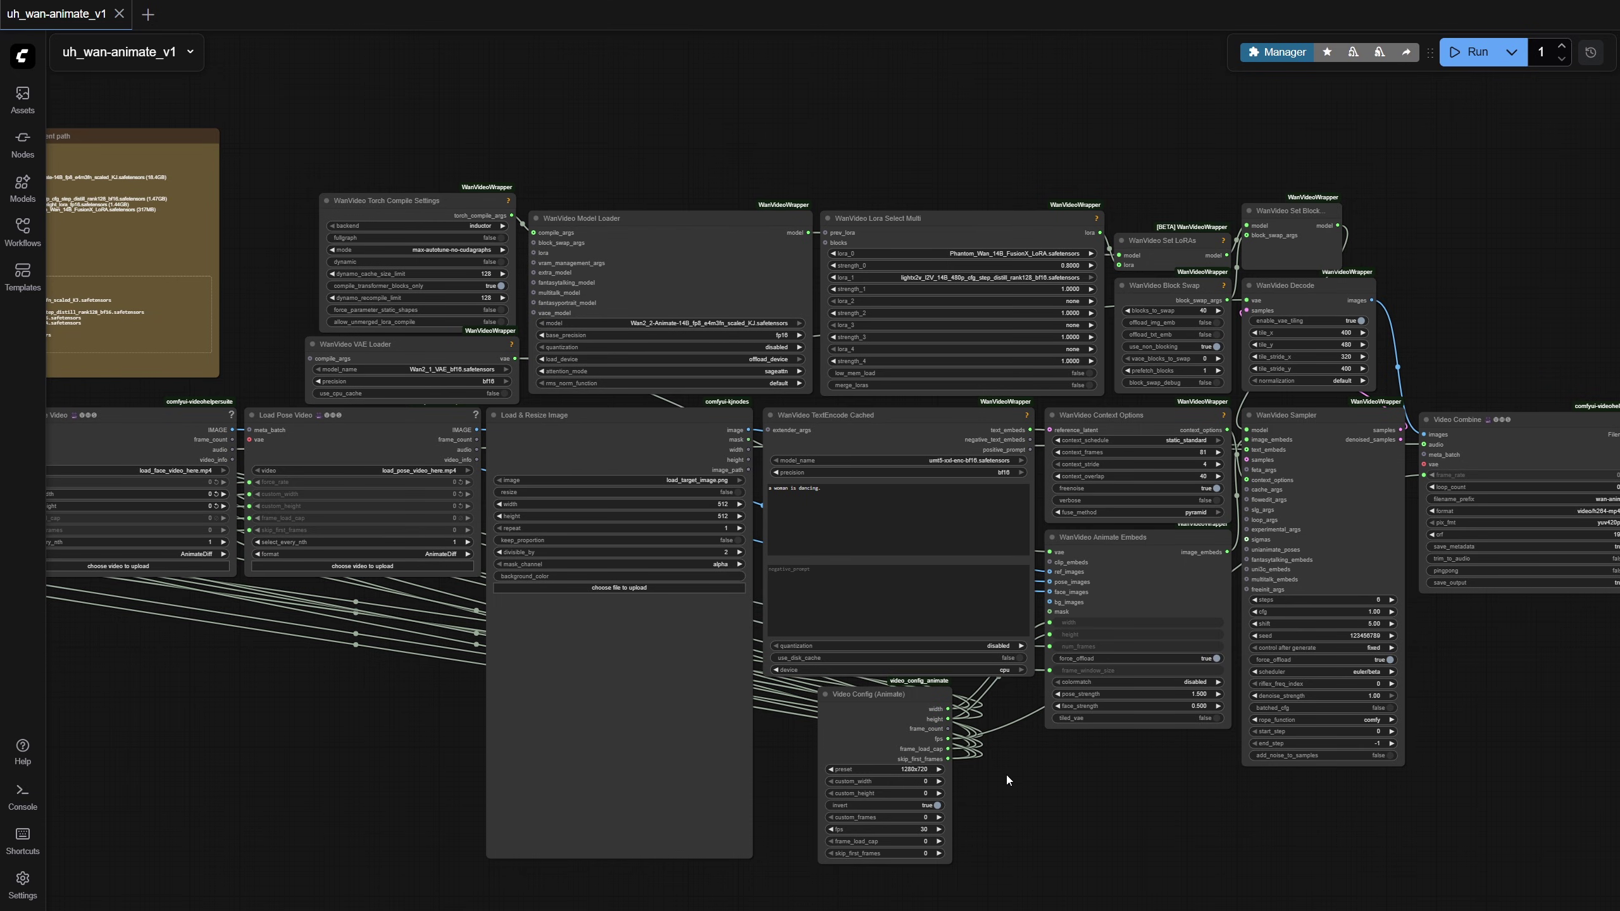
drag(508, 641, 790, 637)
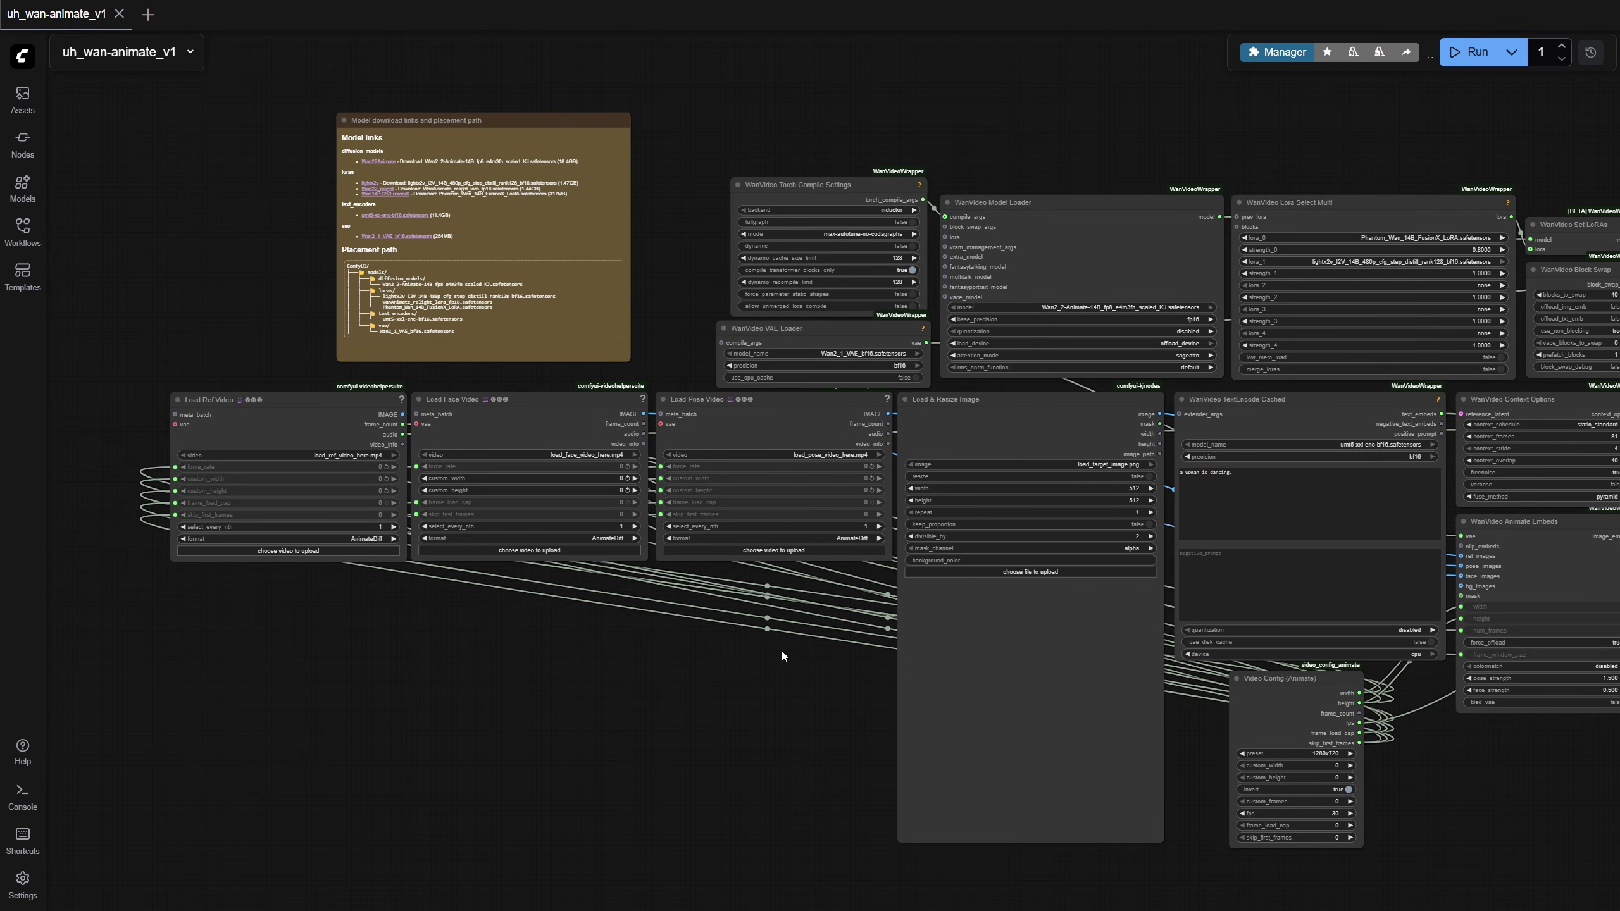
Examine the Load Ref Video, Load Face Video, Load Pose Video, and Load & Resize Image input nodes.
scroll(782, 651, up, 3)
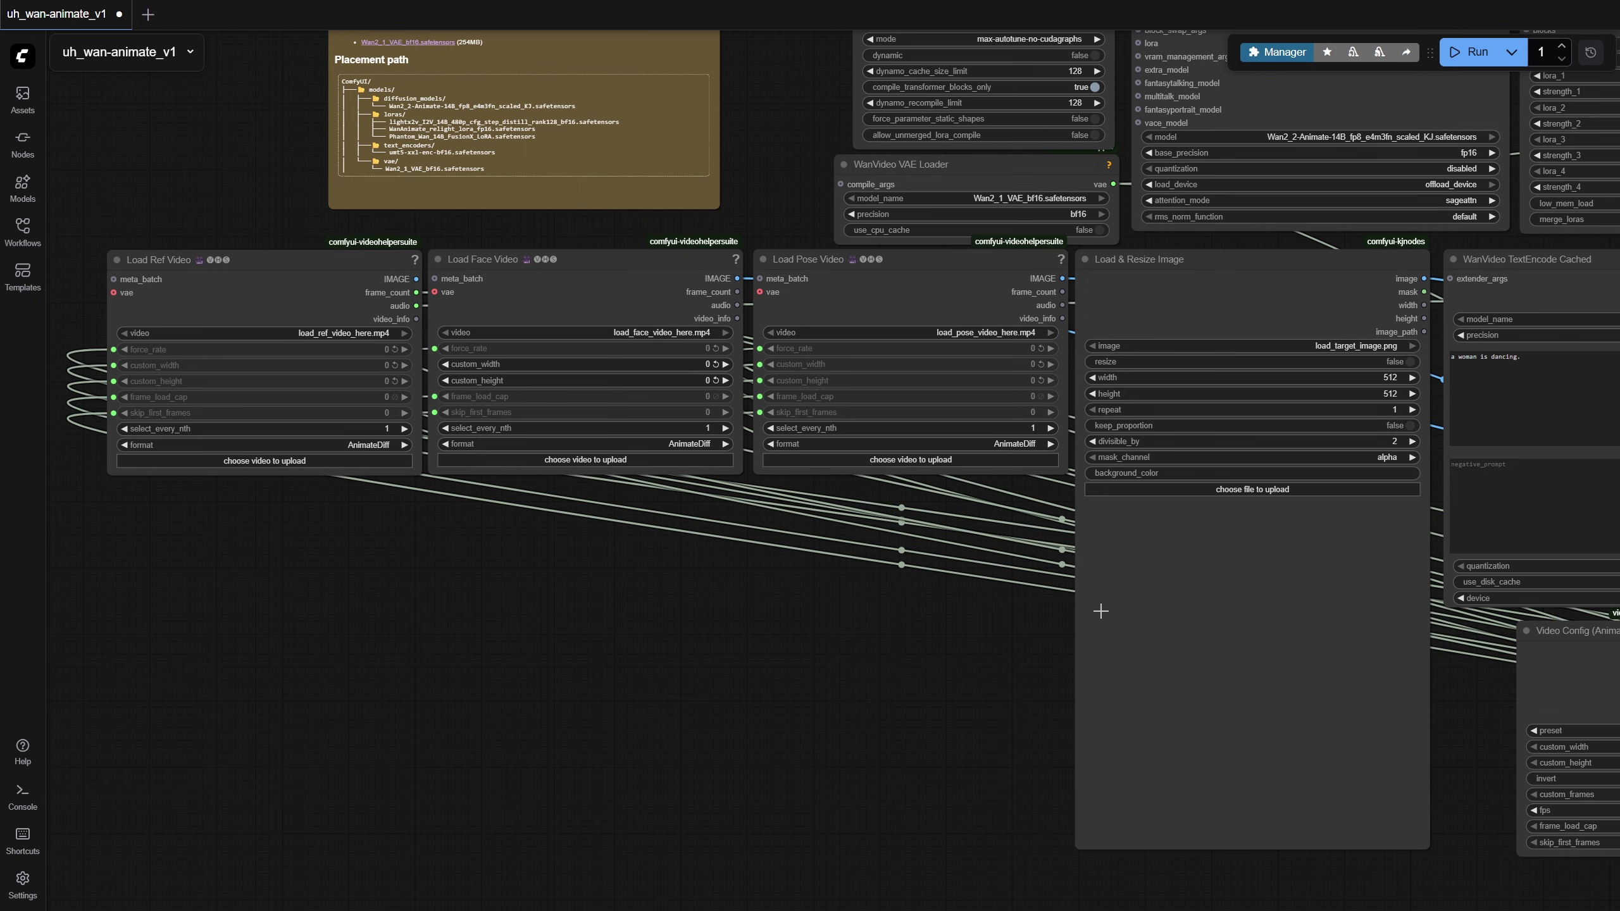
click(238, 266)
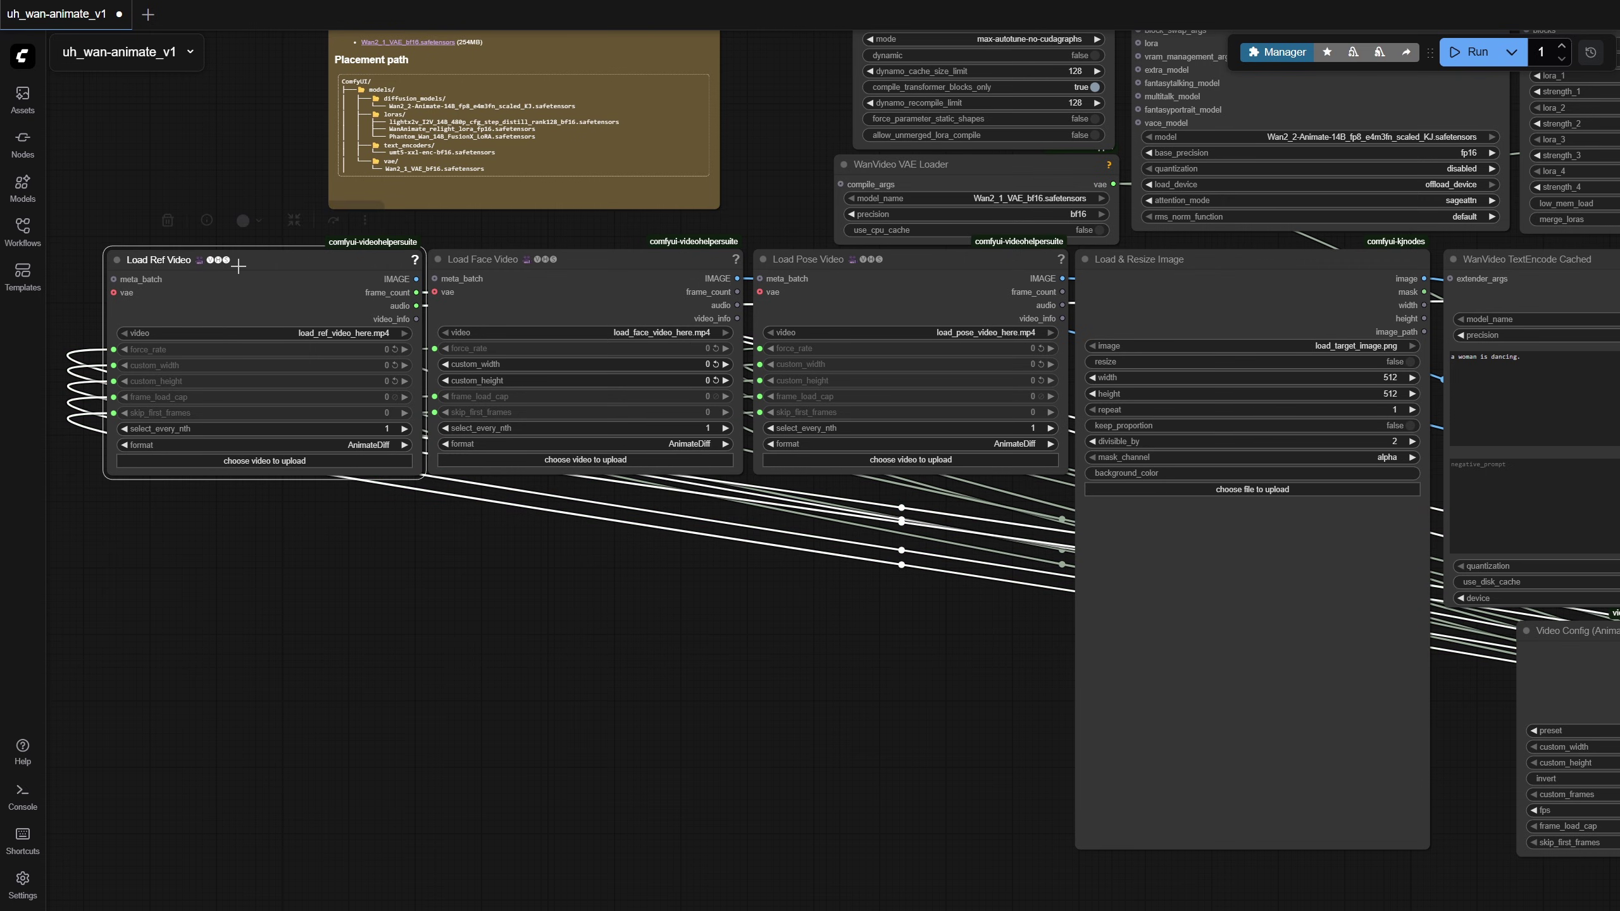
click(602, 287)
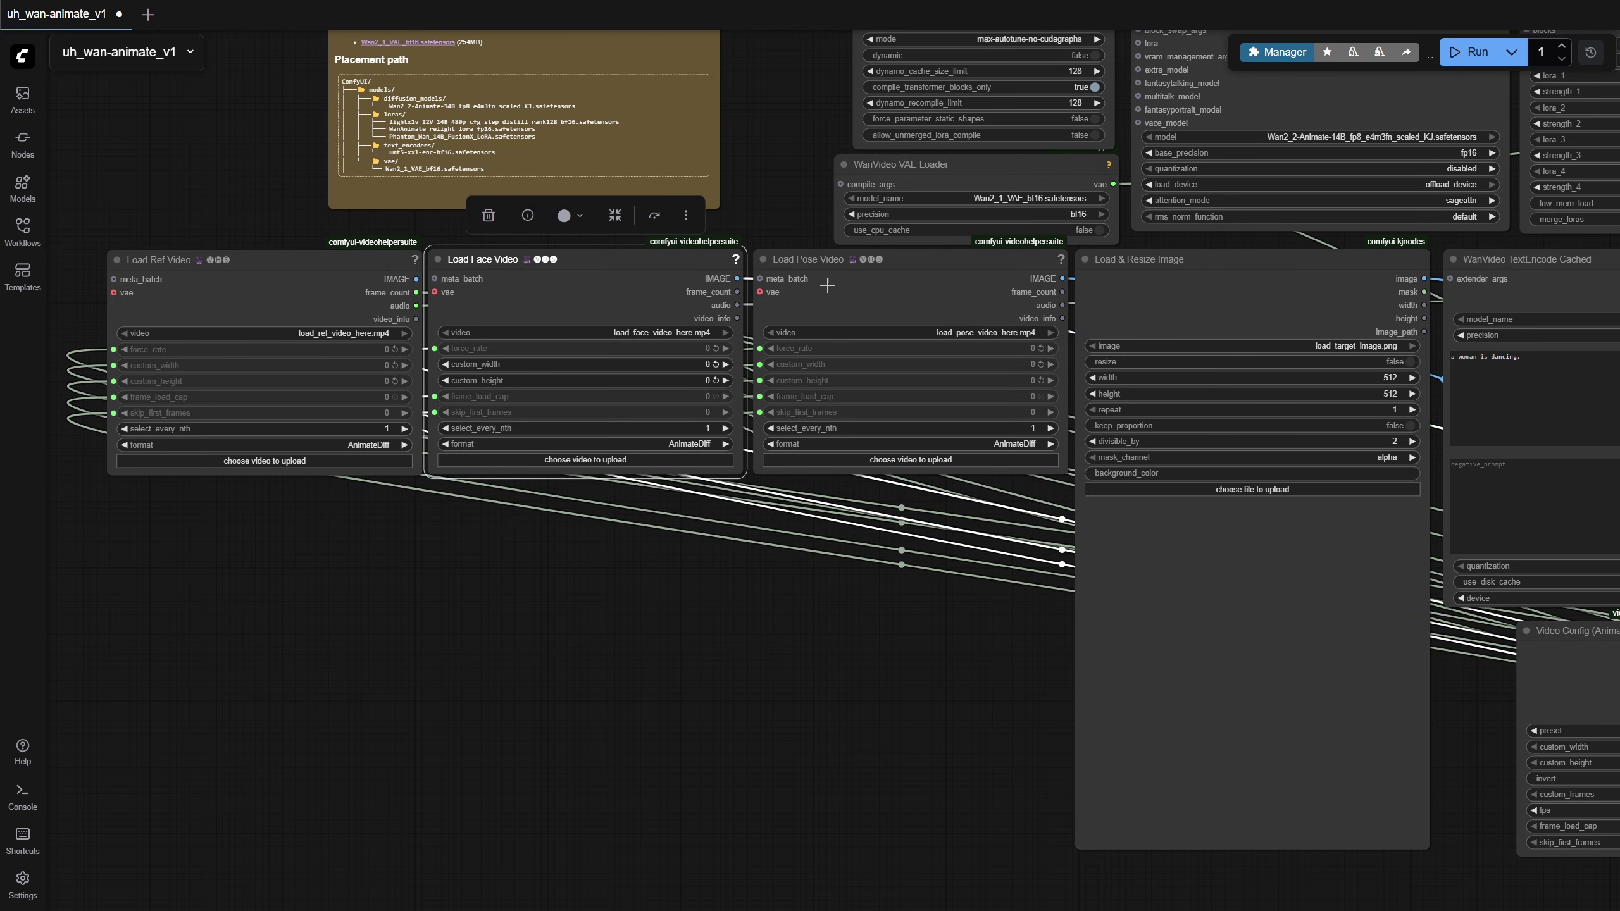
click(912, 267)
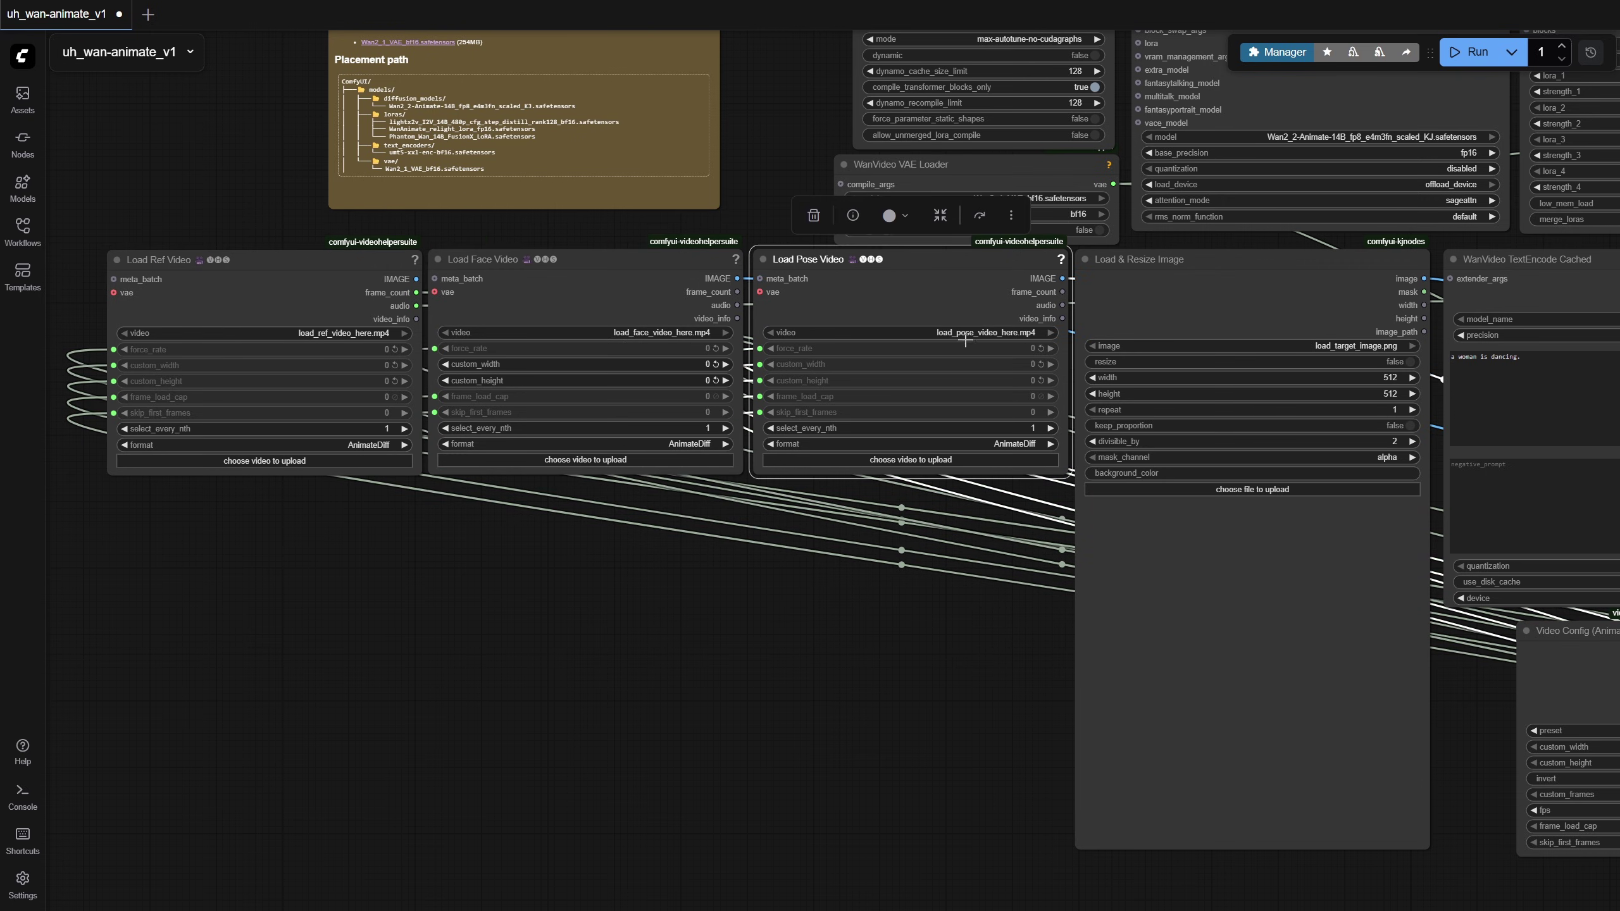
click(1235, 276)
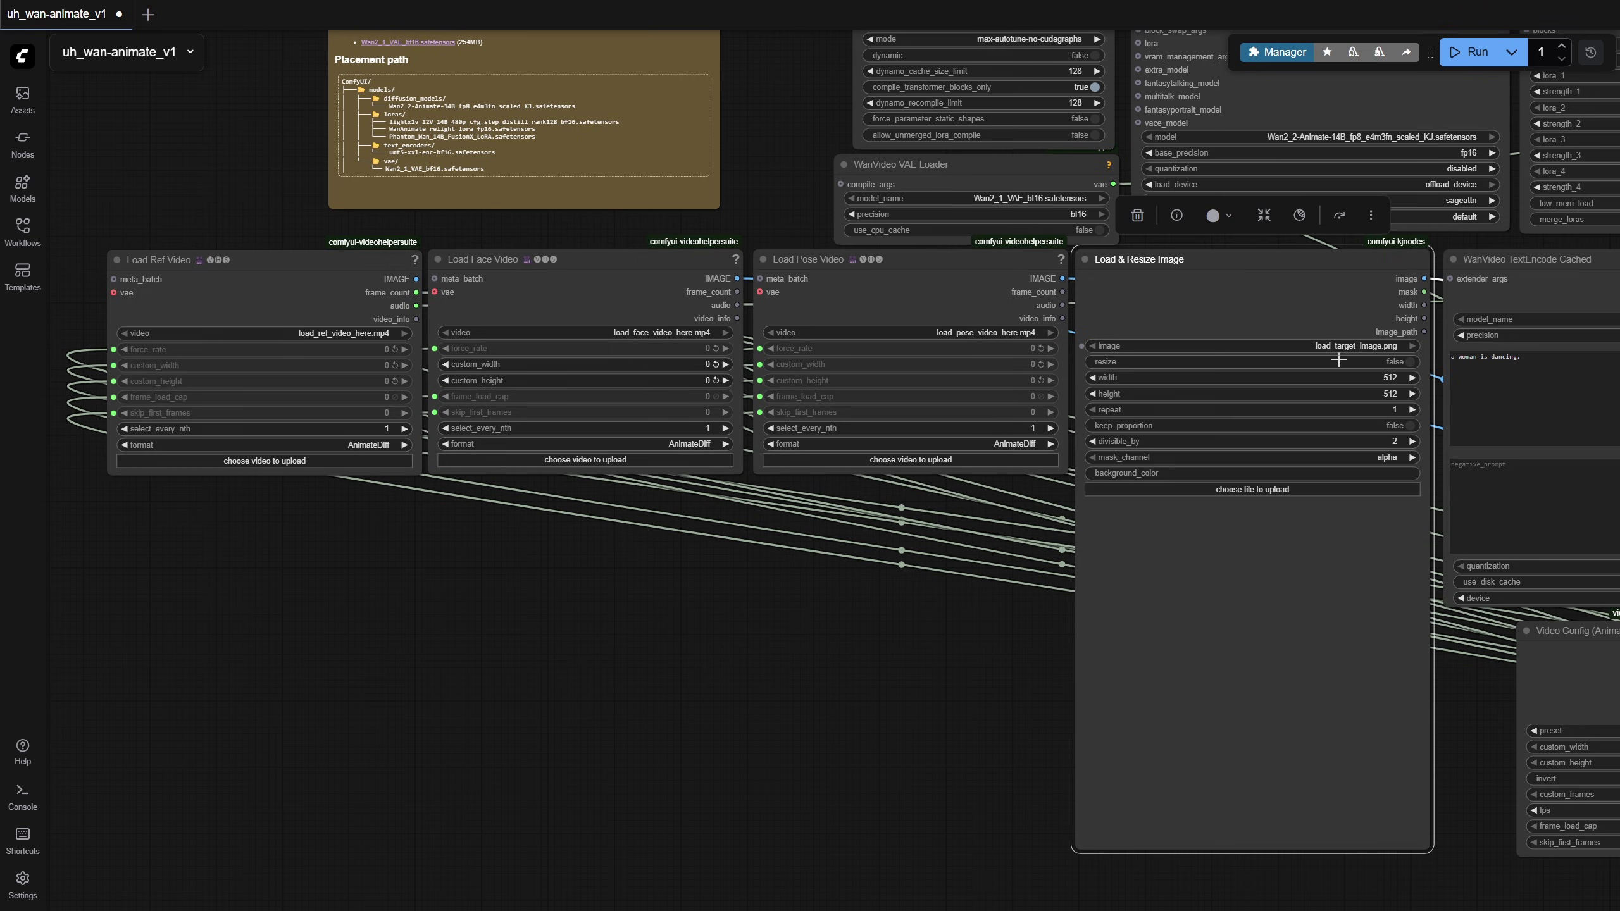
click(944, 606)
Switch to Tablacus Explorer and open the 000_TomaToma folder inside uh_wan-animate_v1's sample_motions folder.
key(super)
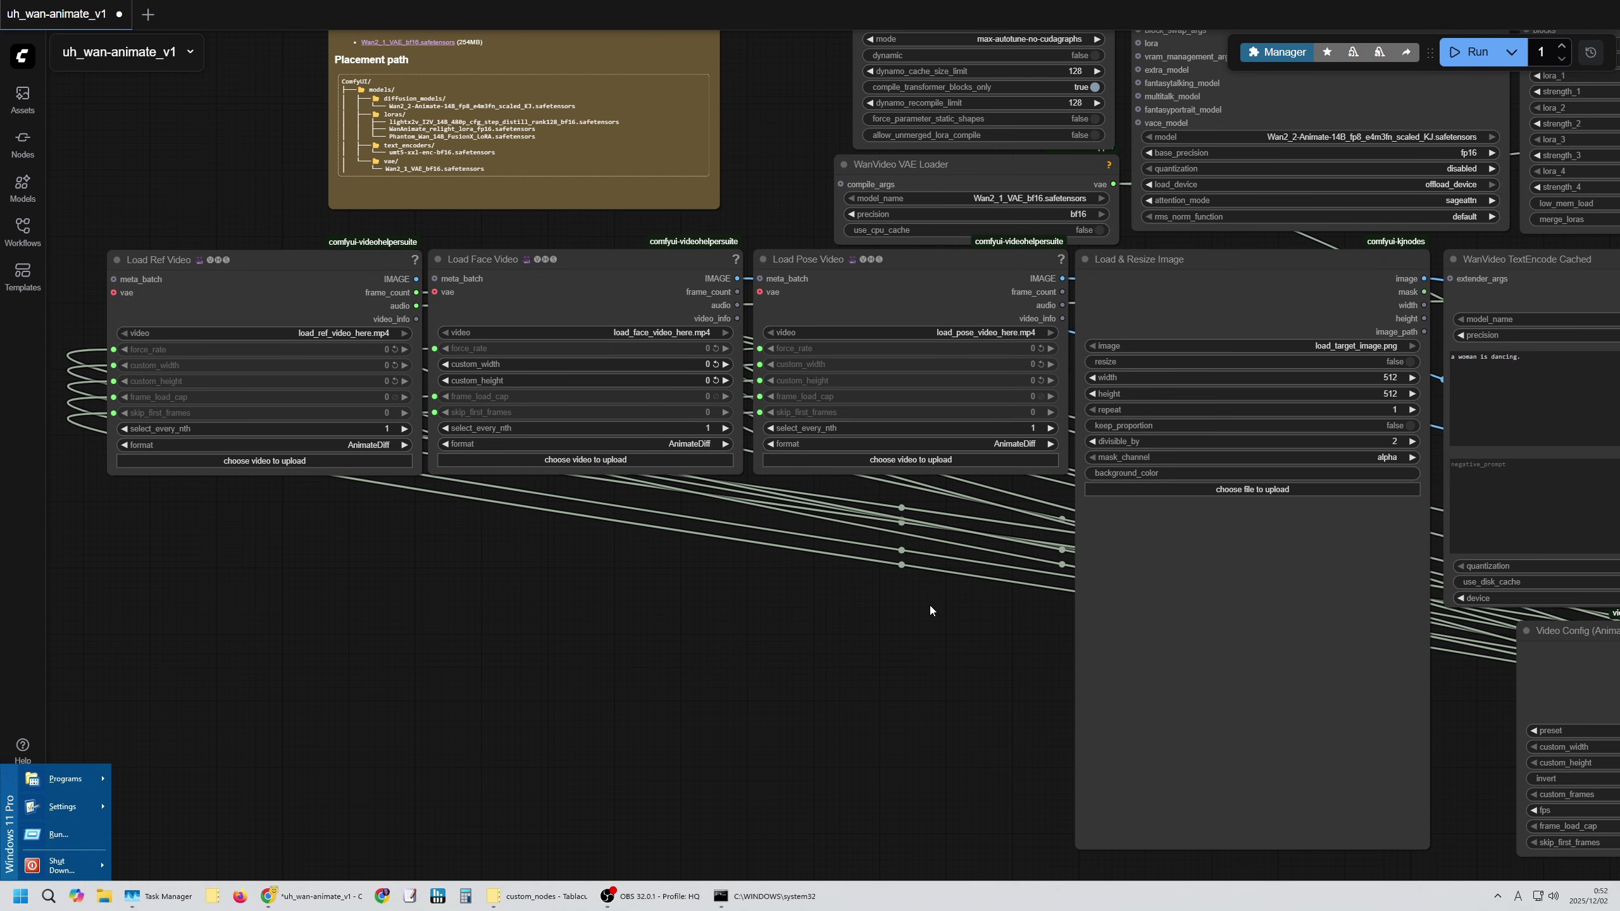
click(544, 896)
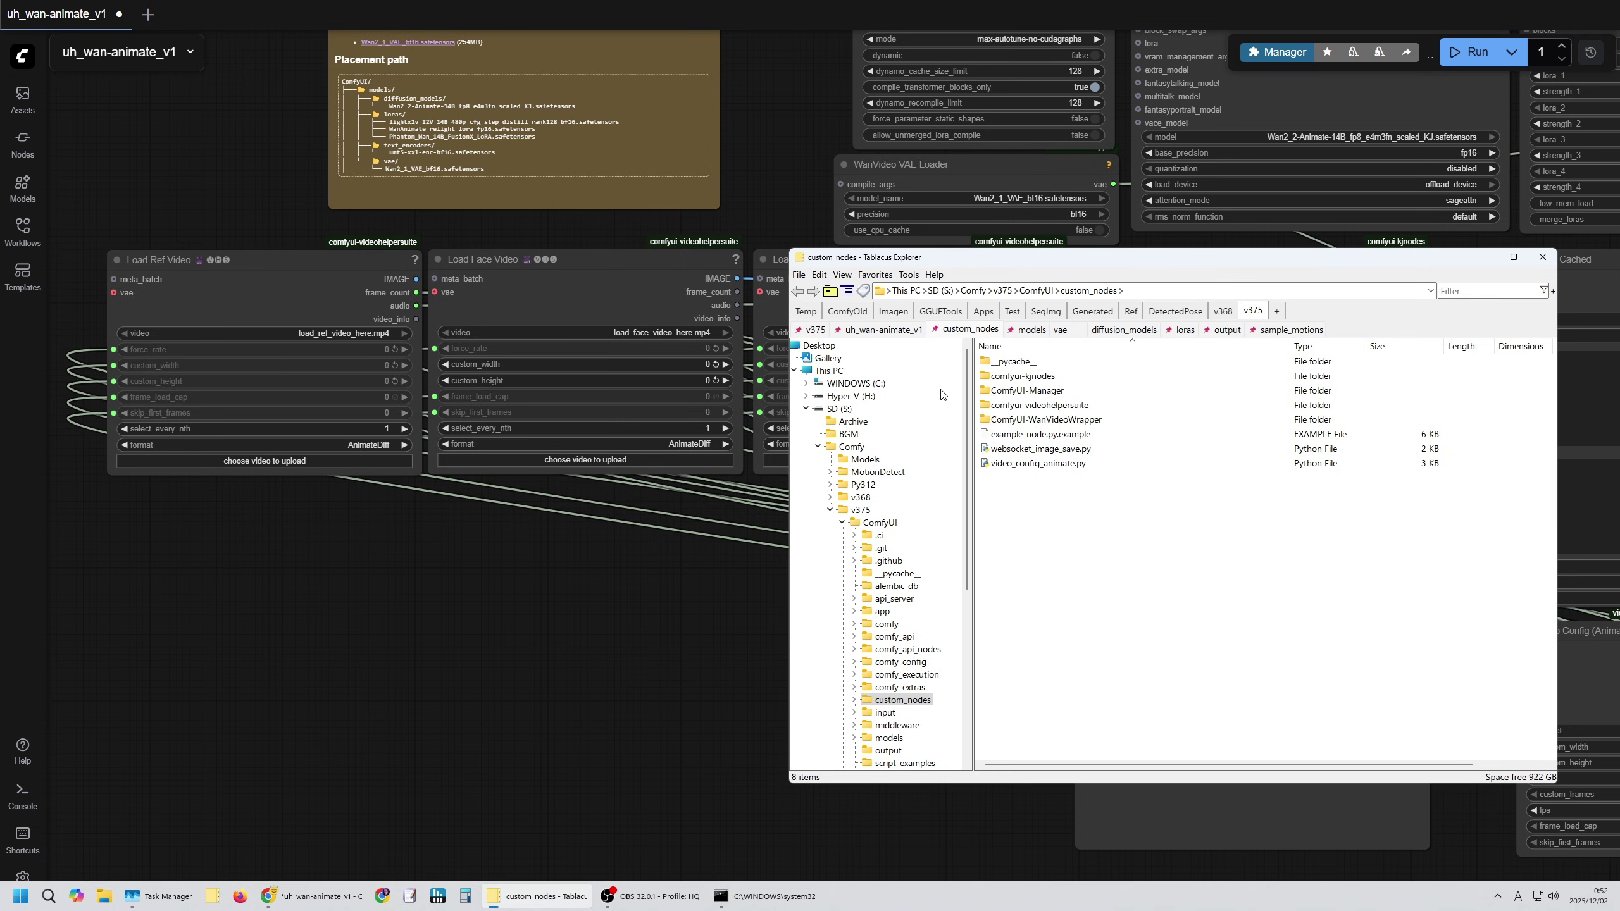
click(897, 330)
double_click(1021, 362)
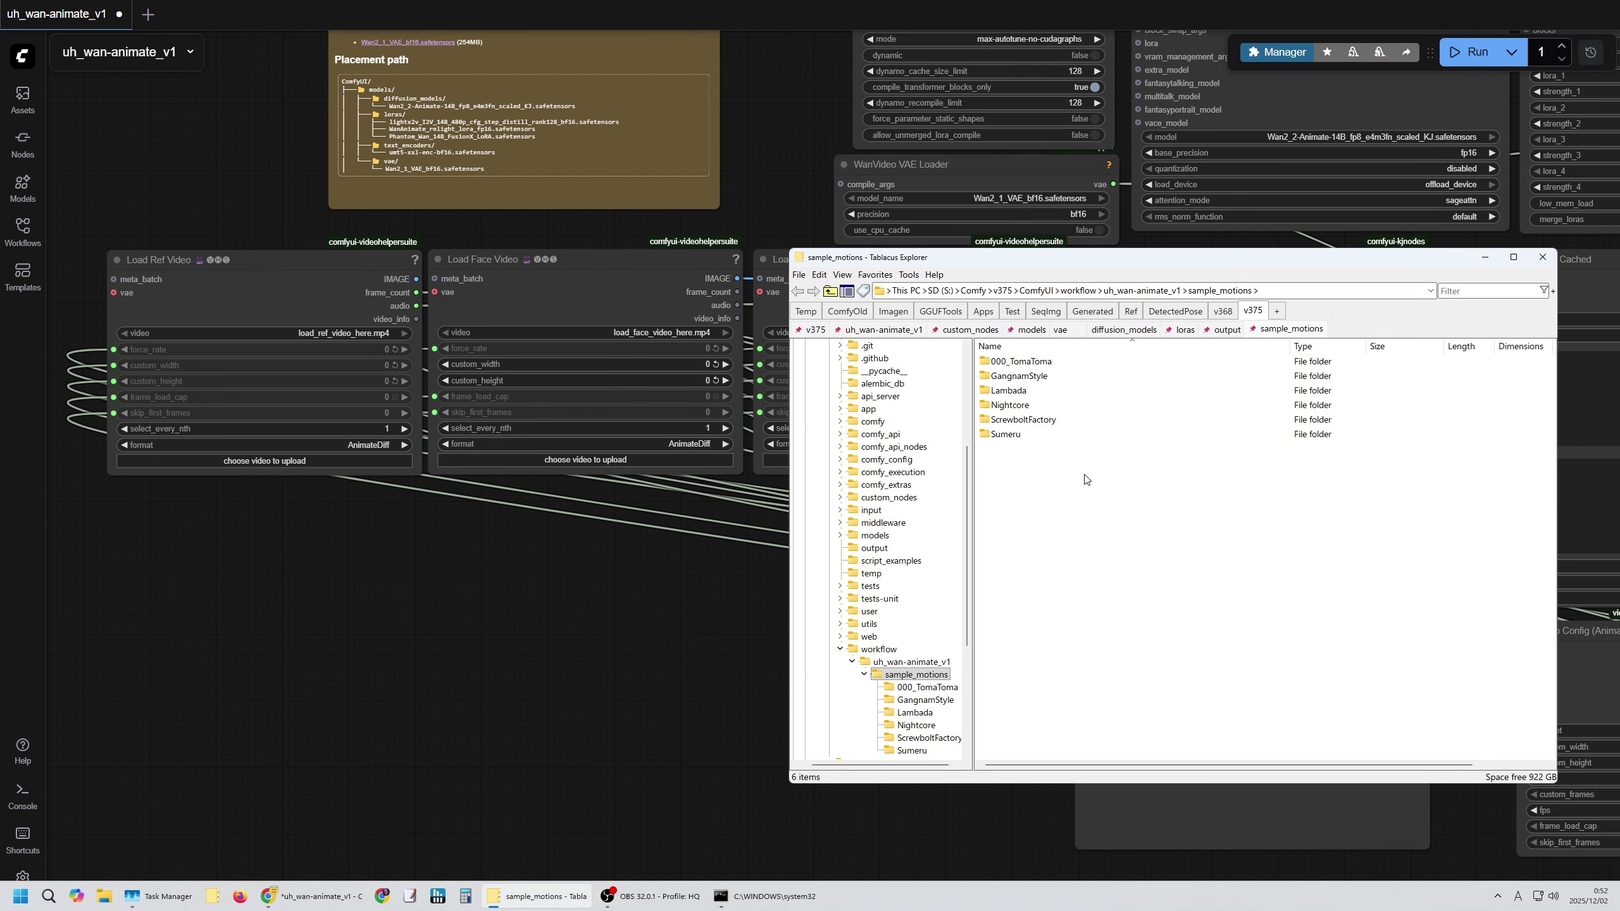
double_click(1045, 369)
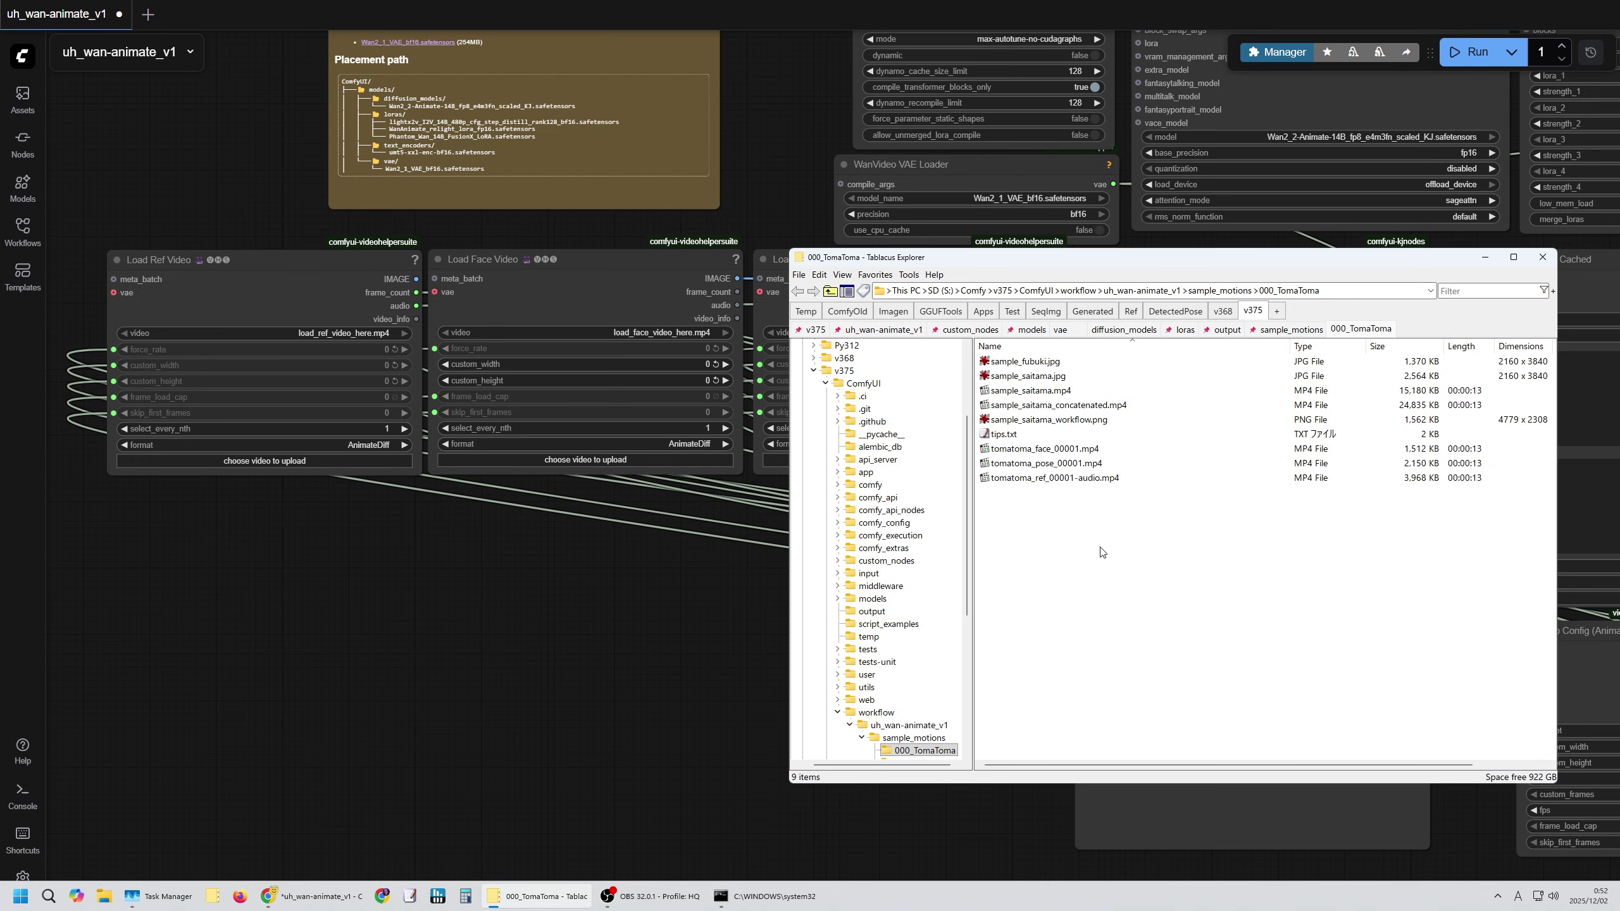
Preview the tomatoma reference, face, and pose sample videos in the 000_TomaToma folder.
click(1072, 481)
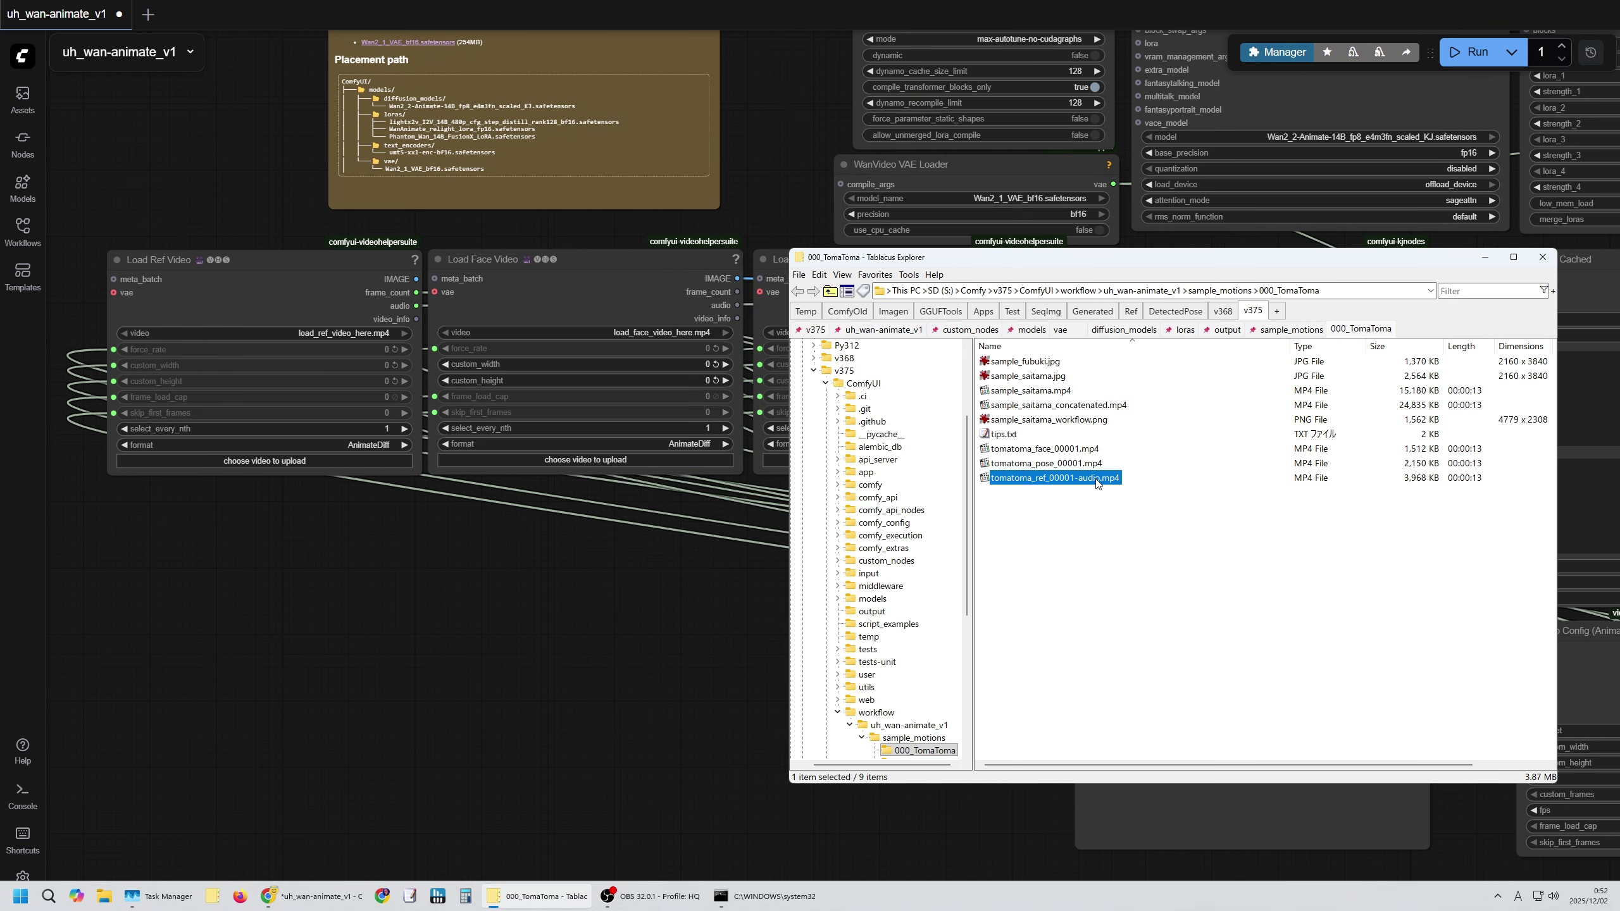
key(Up)
key(Up)
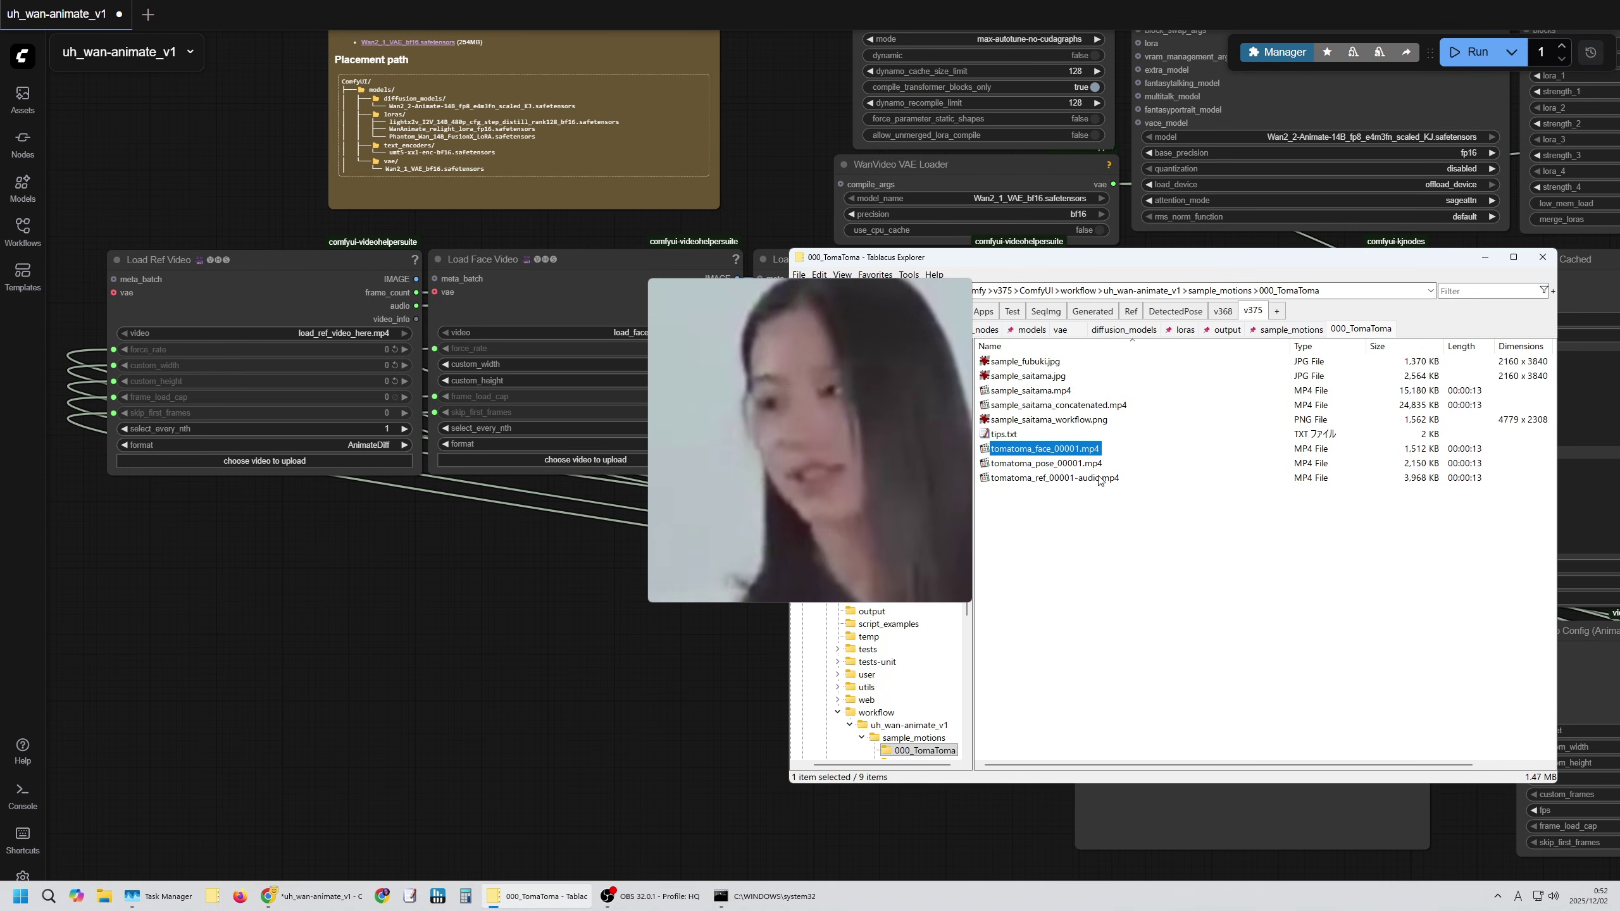
click(1068, 466)
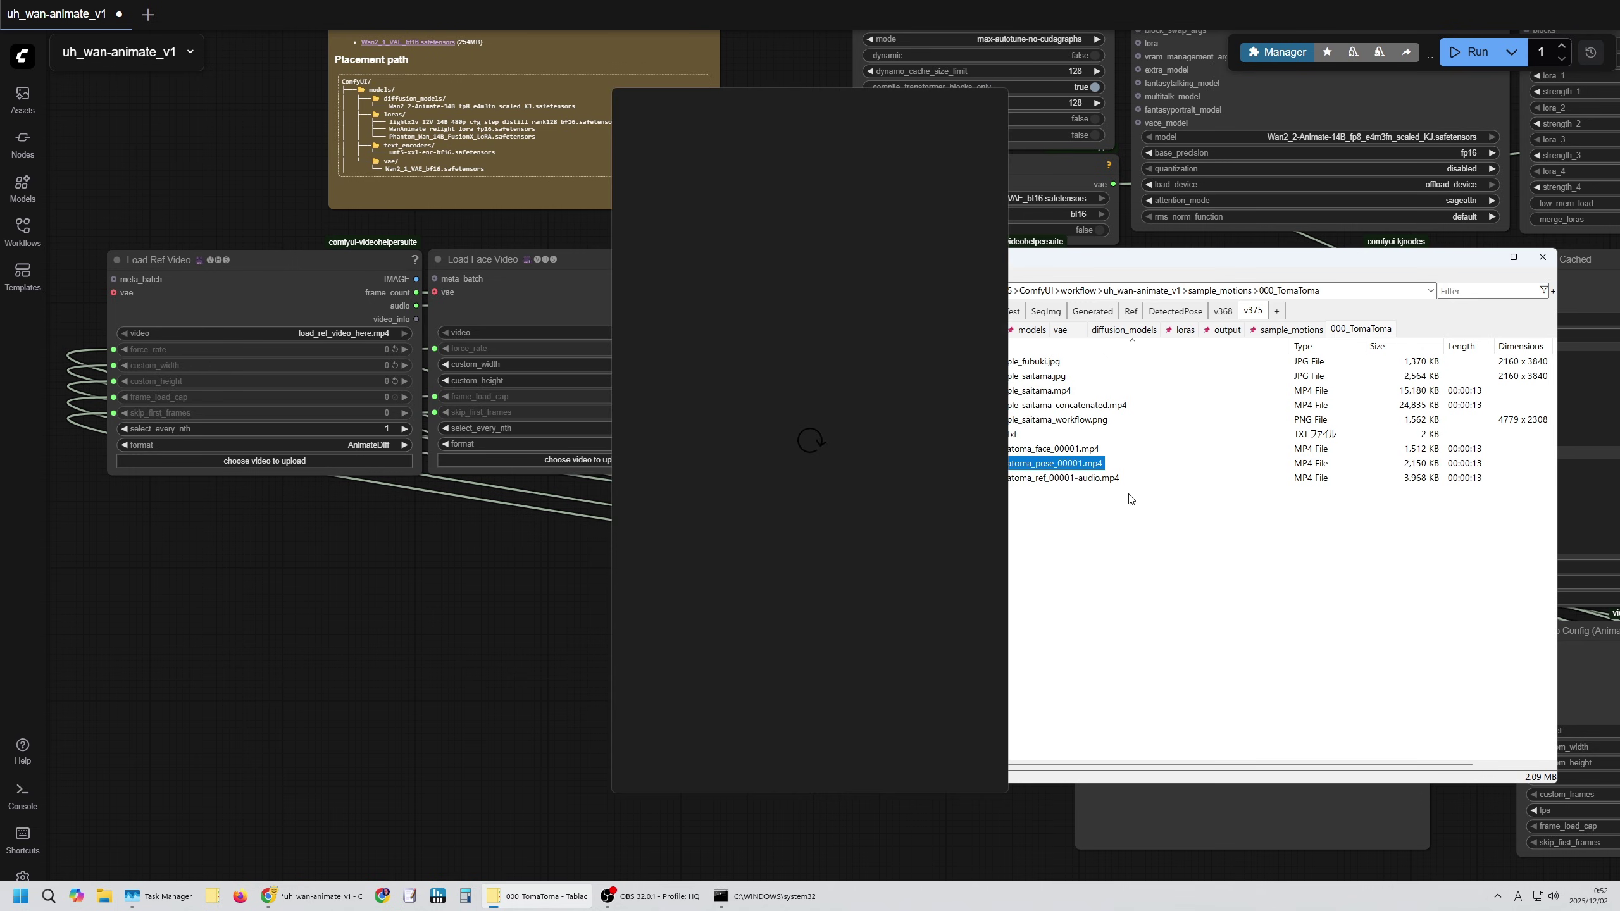
click(1074, 534)
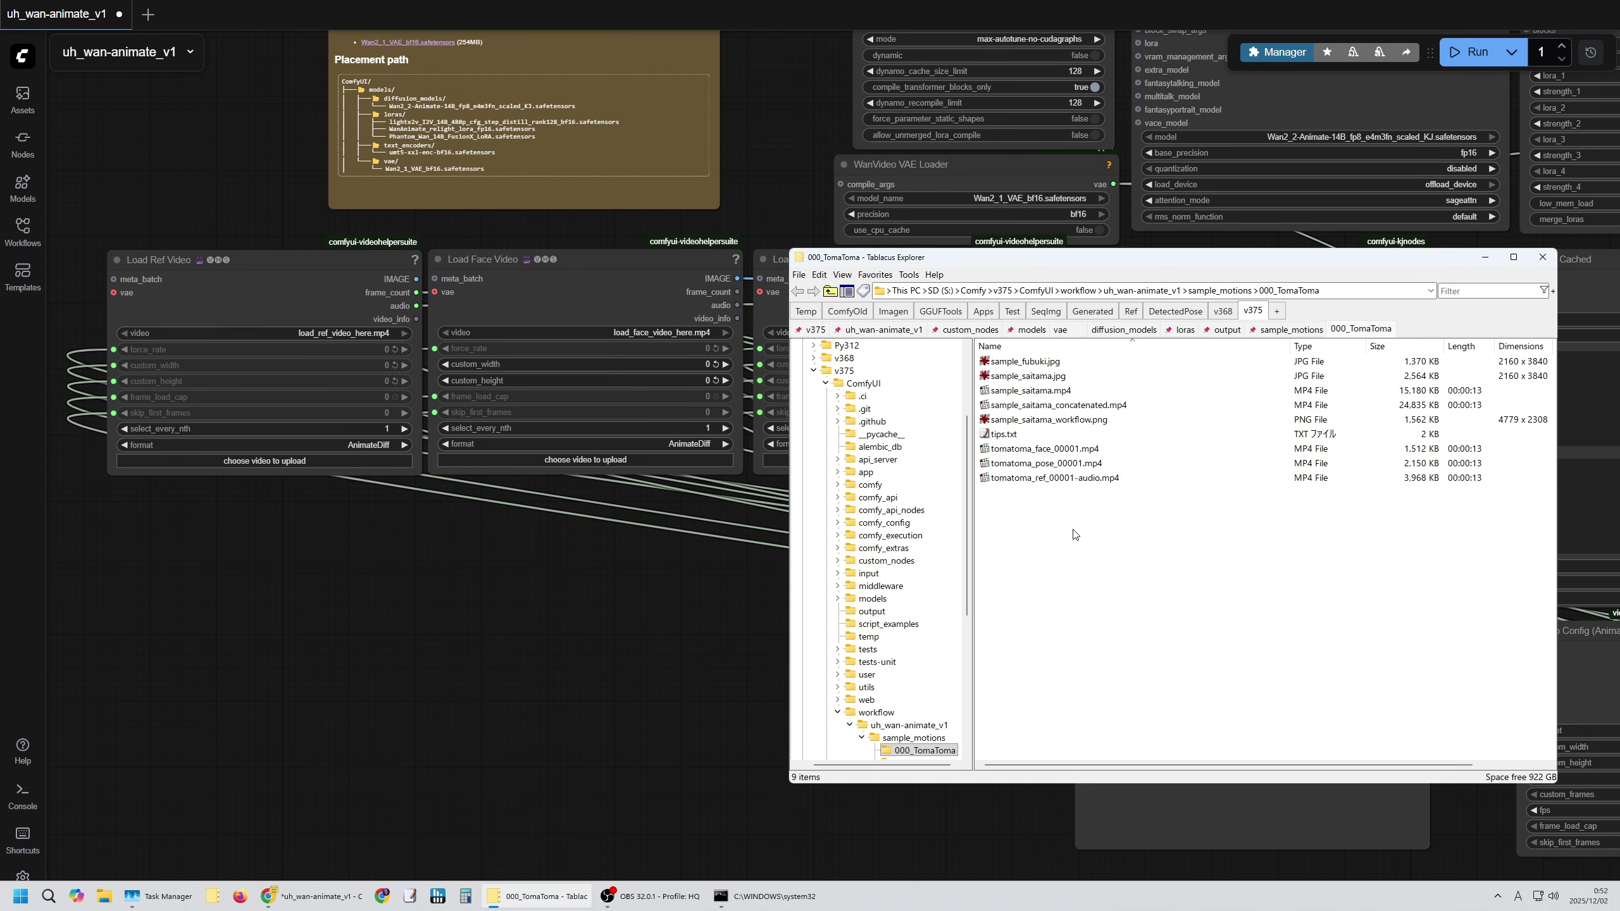
Load tomatoma_ref_00001-audio.mp4, tomatoma_face_00001.mp4 and tomatoma_pose_00001.mp4 from the 000_TomaToma folder into the Load Ref, Face and Pose Video nodes.
click(1049, 479)
drag(1060, 485, 270, 409)
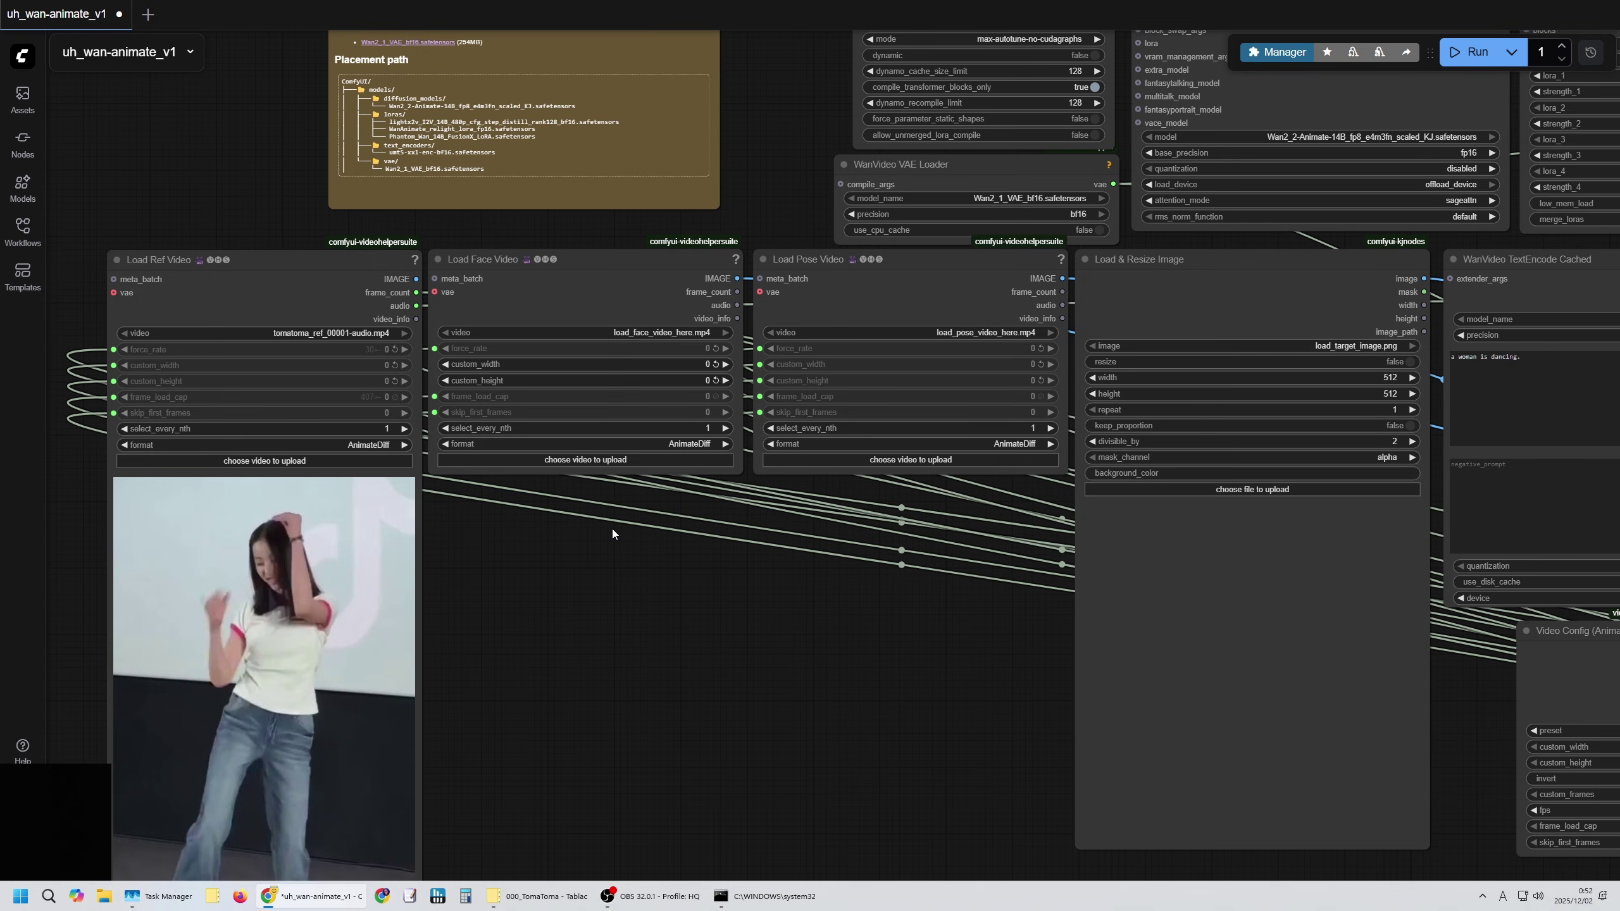
click(539, 896)
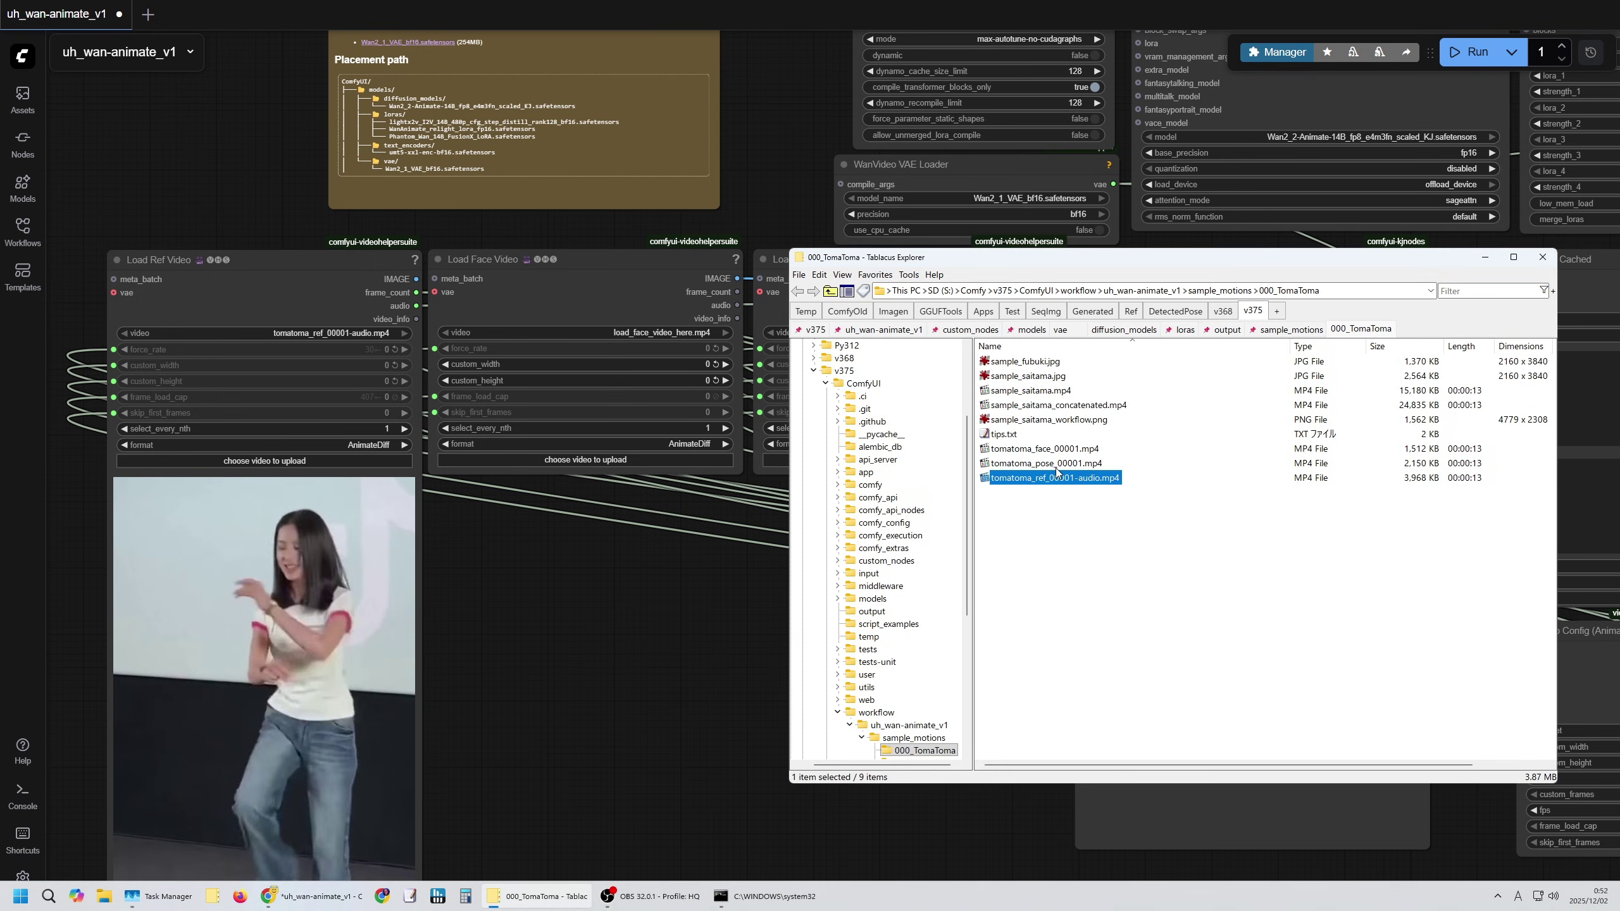
drag(1046, 449, 561, 383)
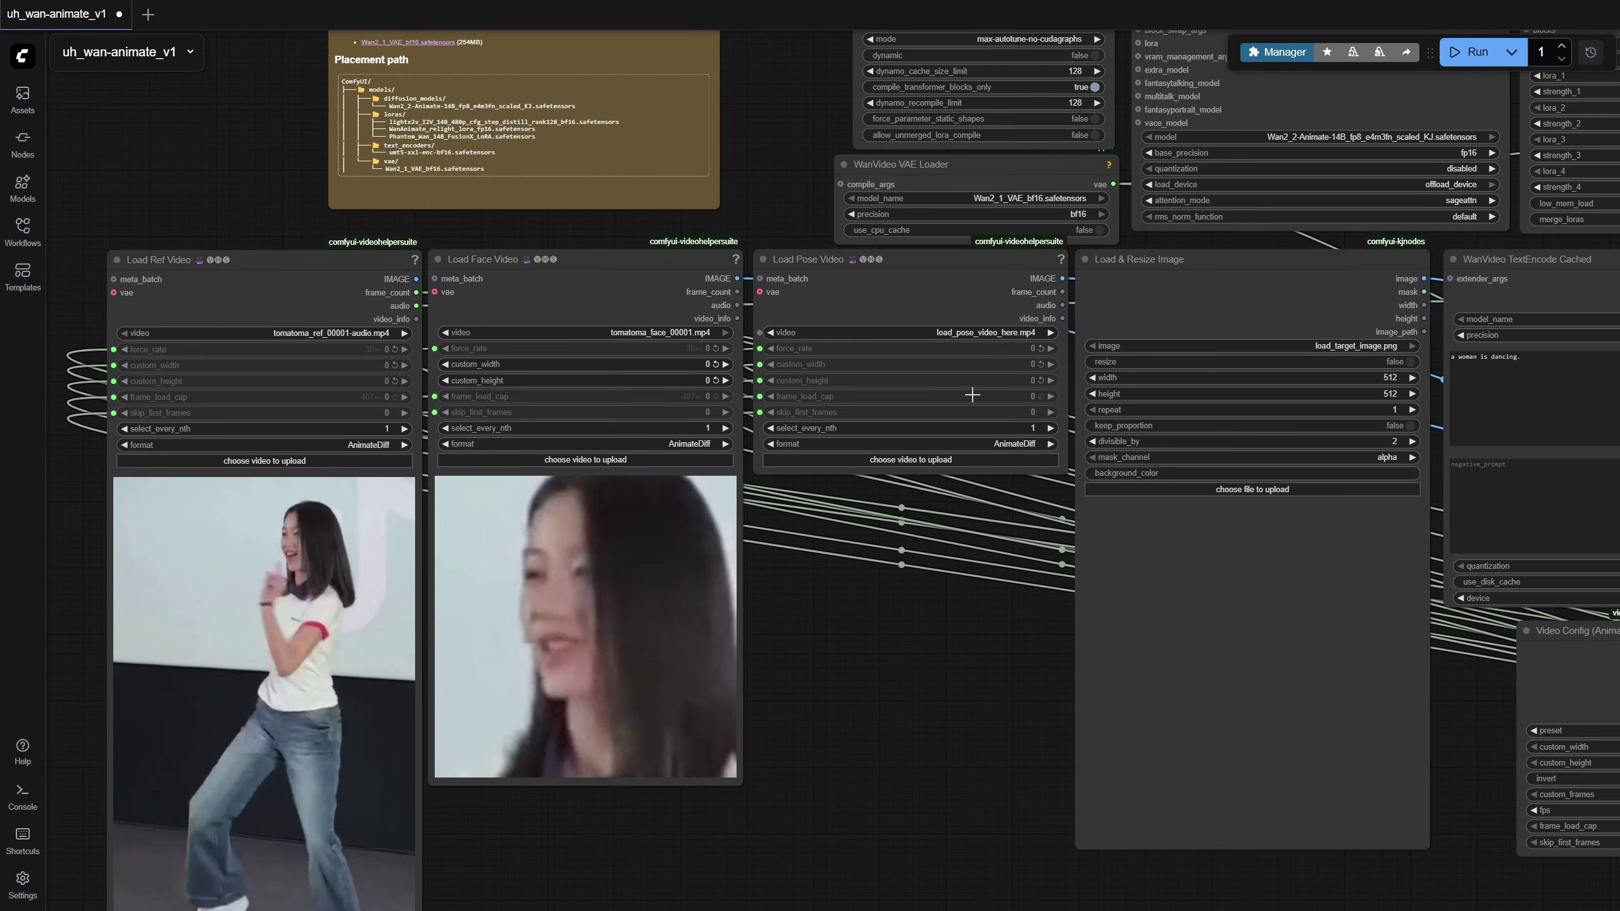
click(517, 899)
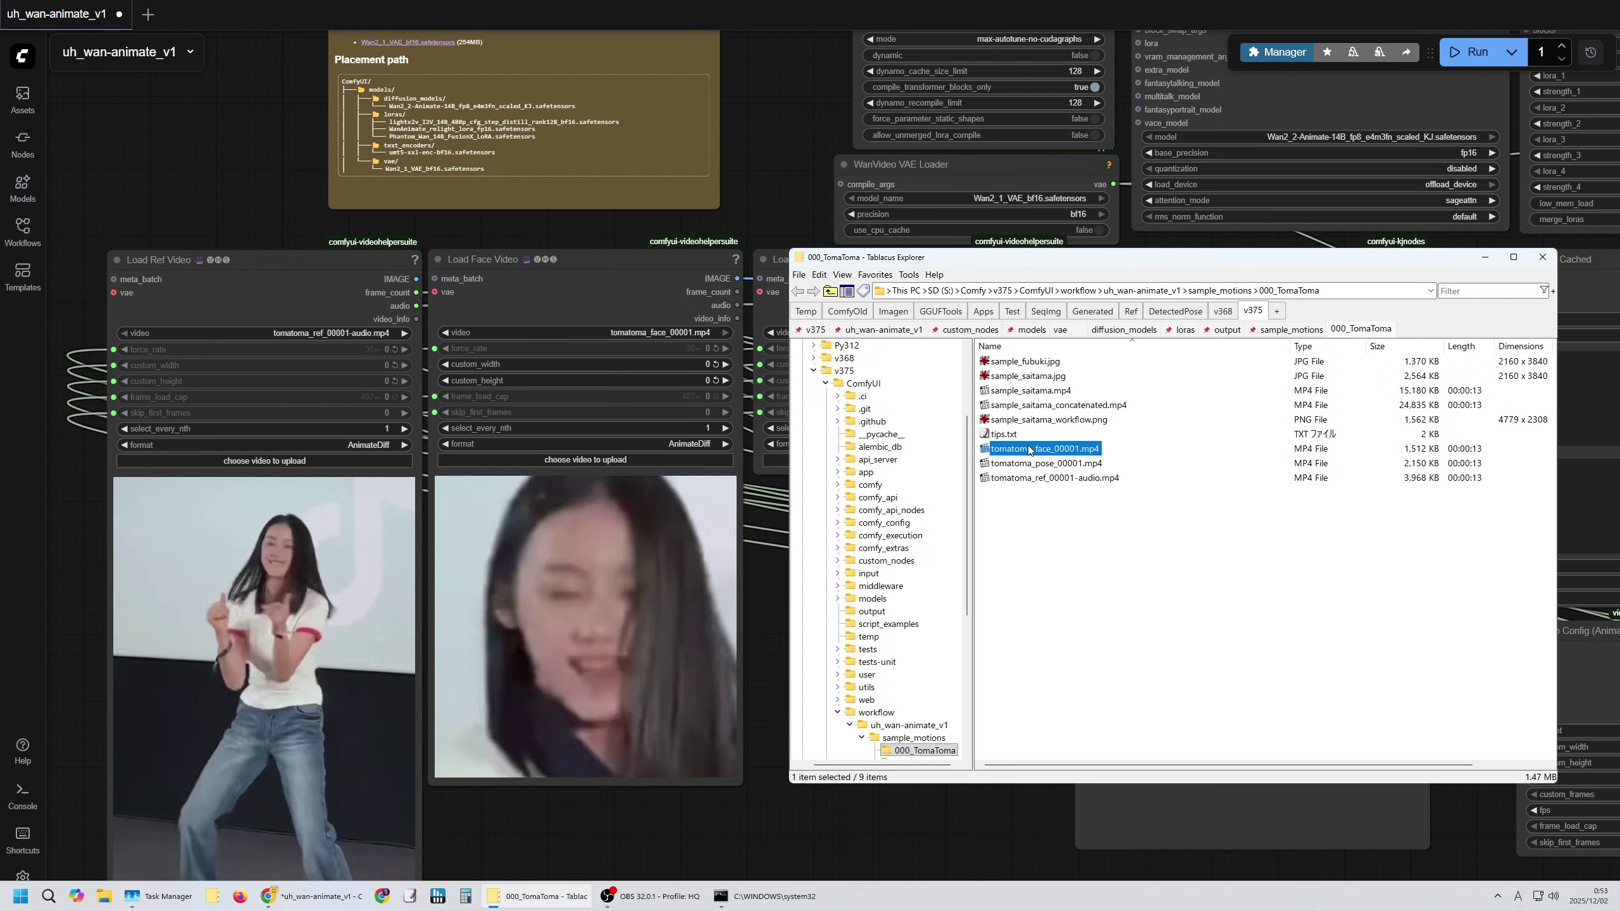
drag(1040, 463, 791, 485)
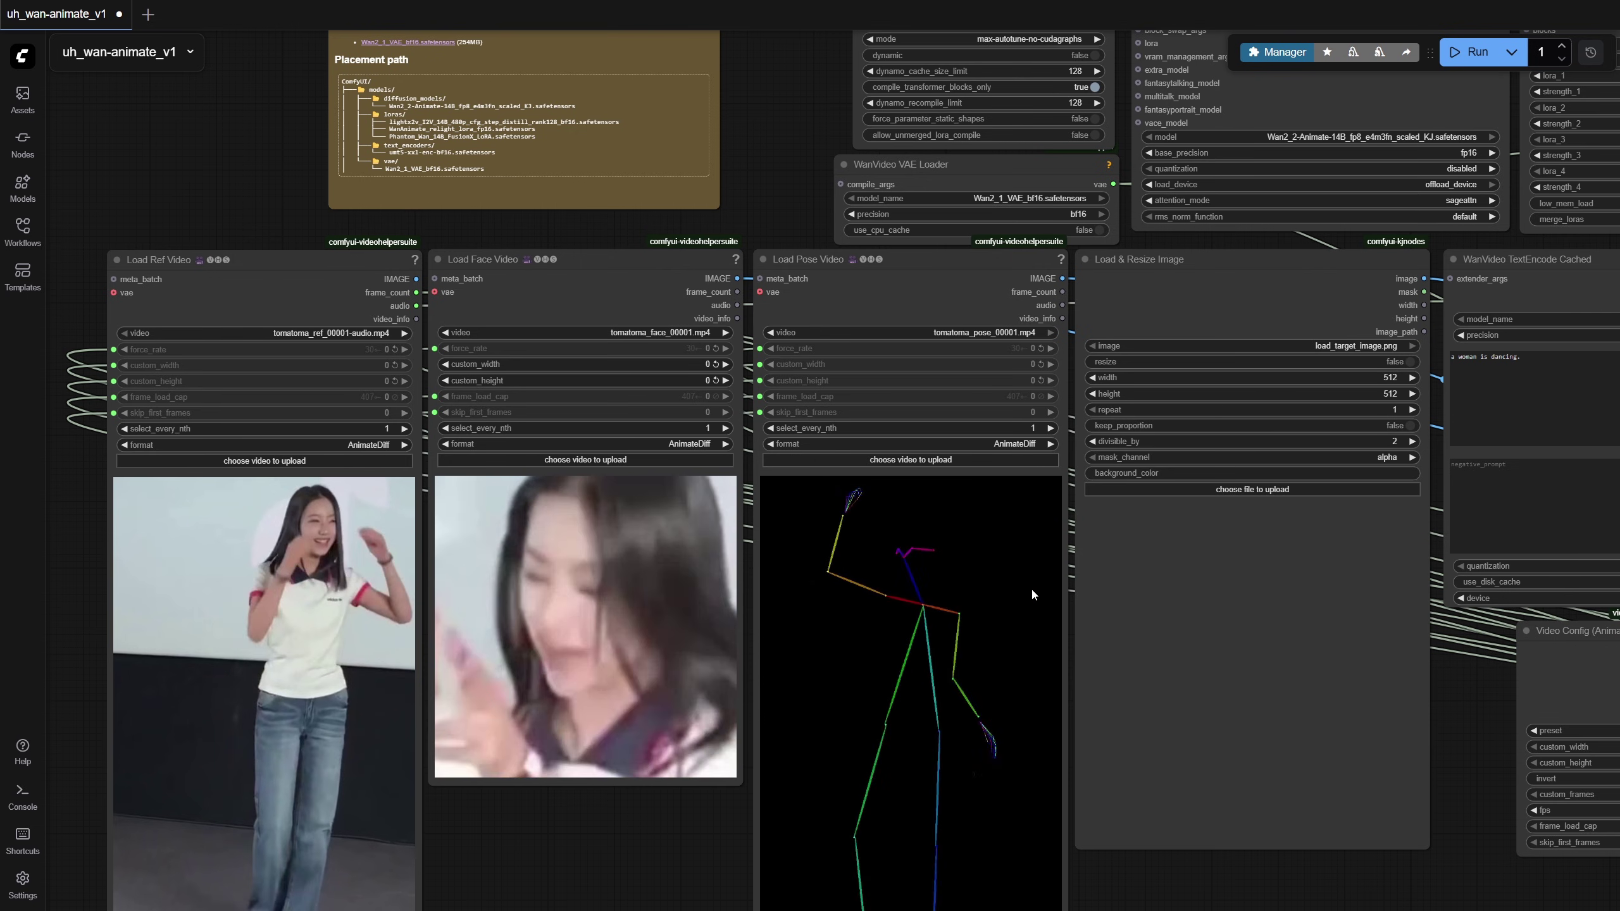
Preview sample_saitama.jpg in the 000_TomaToma folder and load it into the Load & Resize Image node.
scroll(1030, 588, down, 4)
drag(1167, 770, 832, 612)
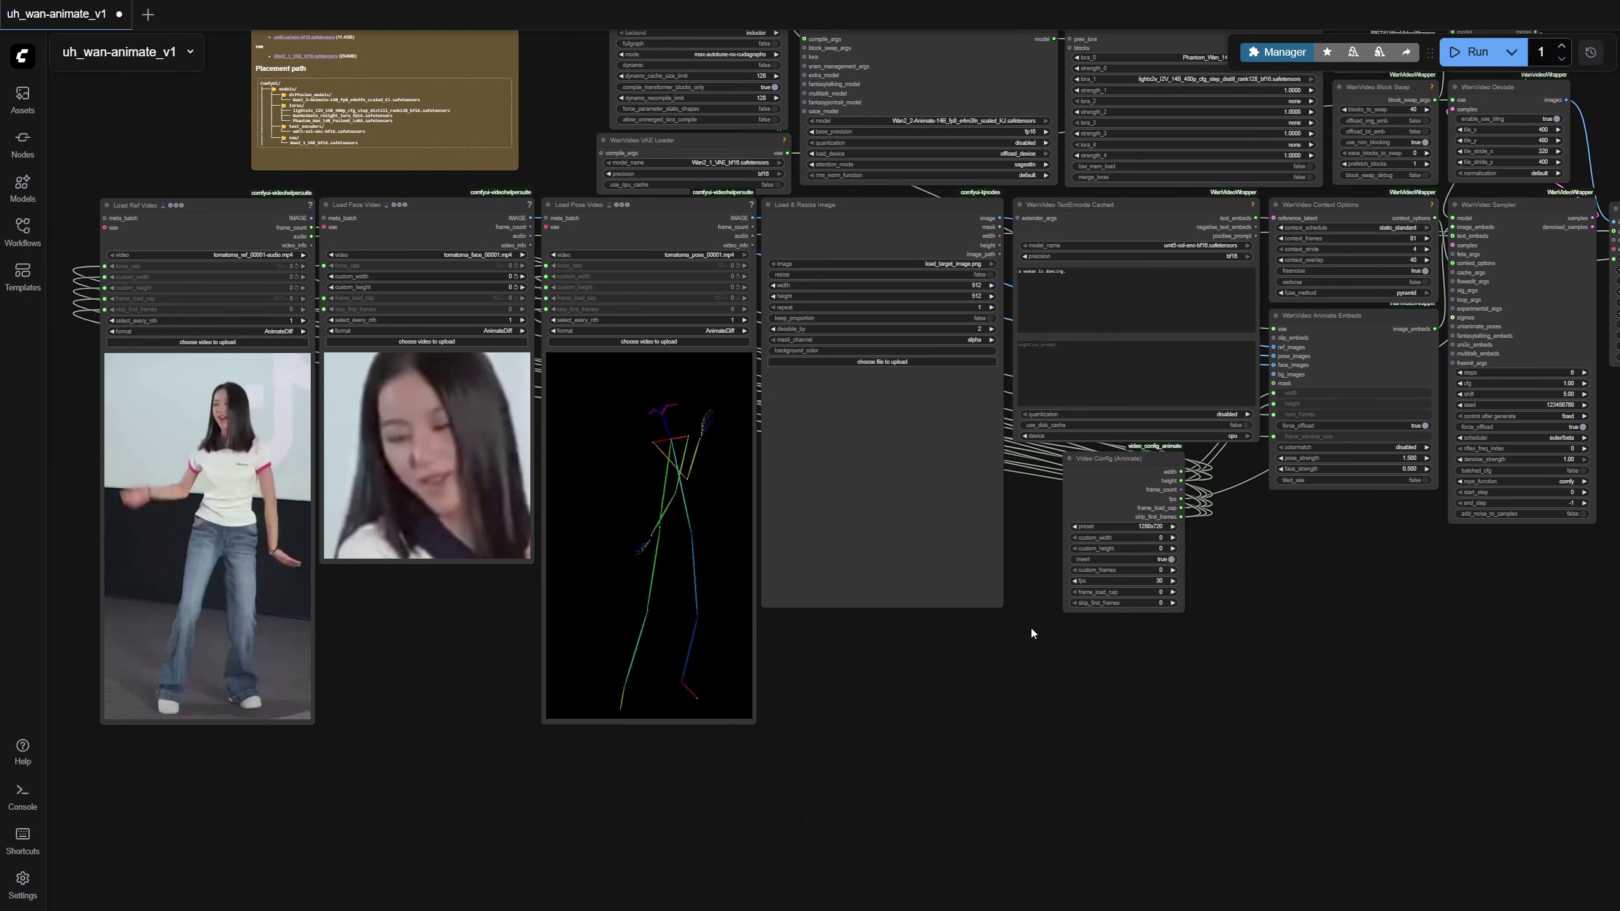
key(alt+Tab)
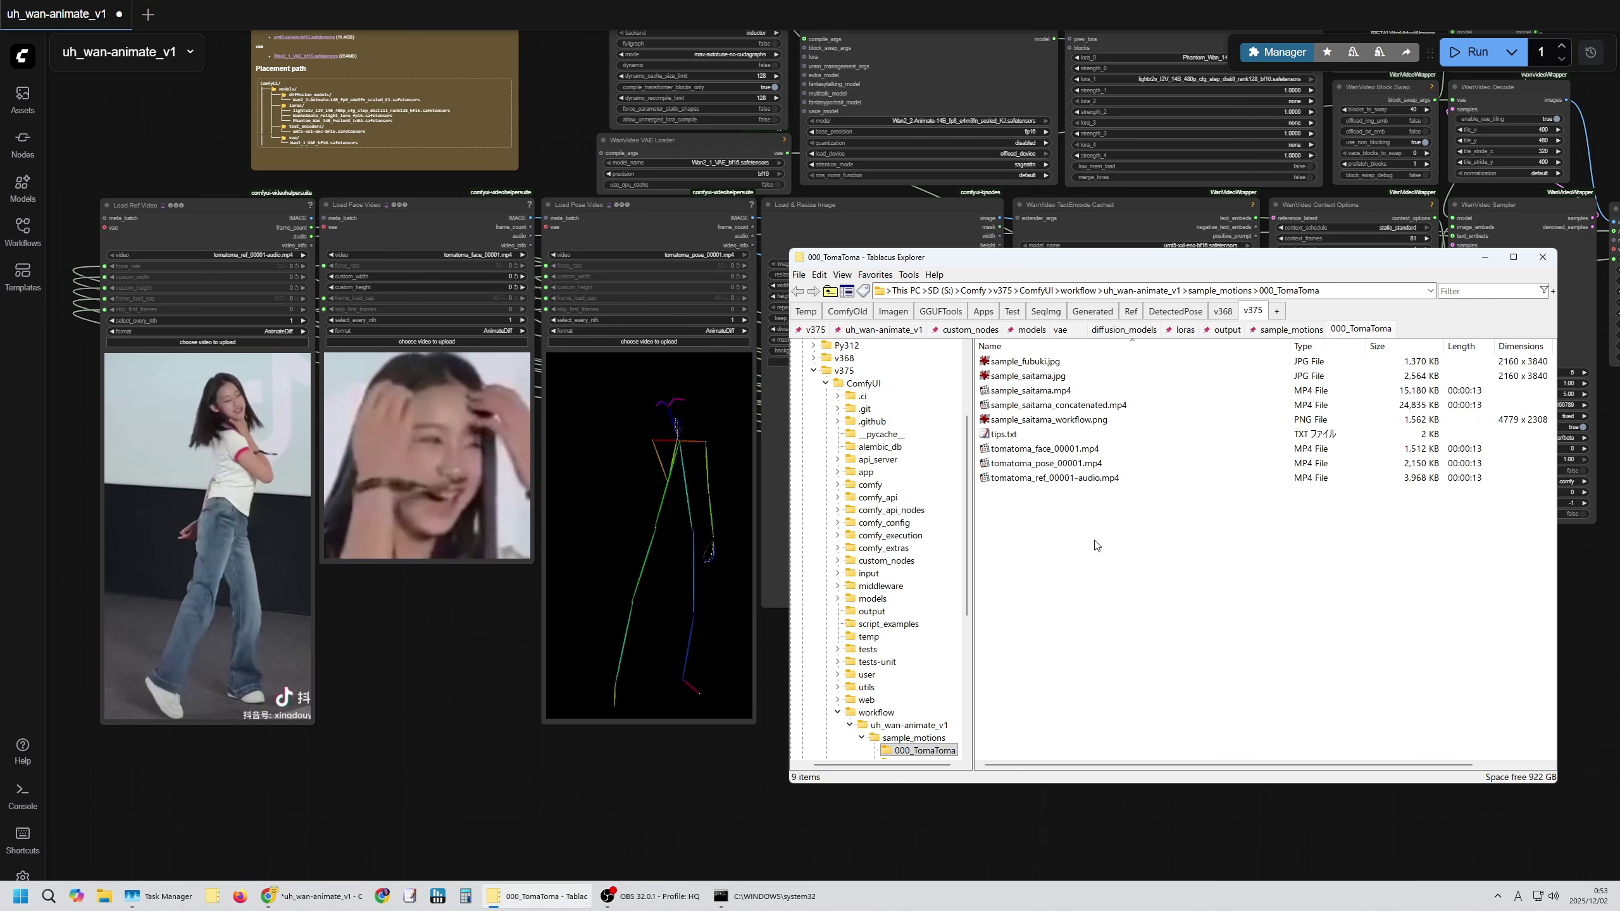
click(1046, 376)
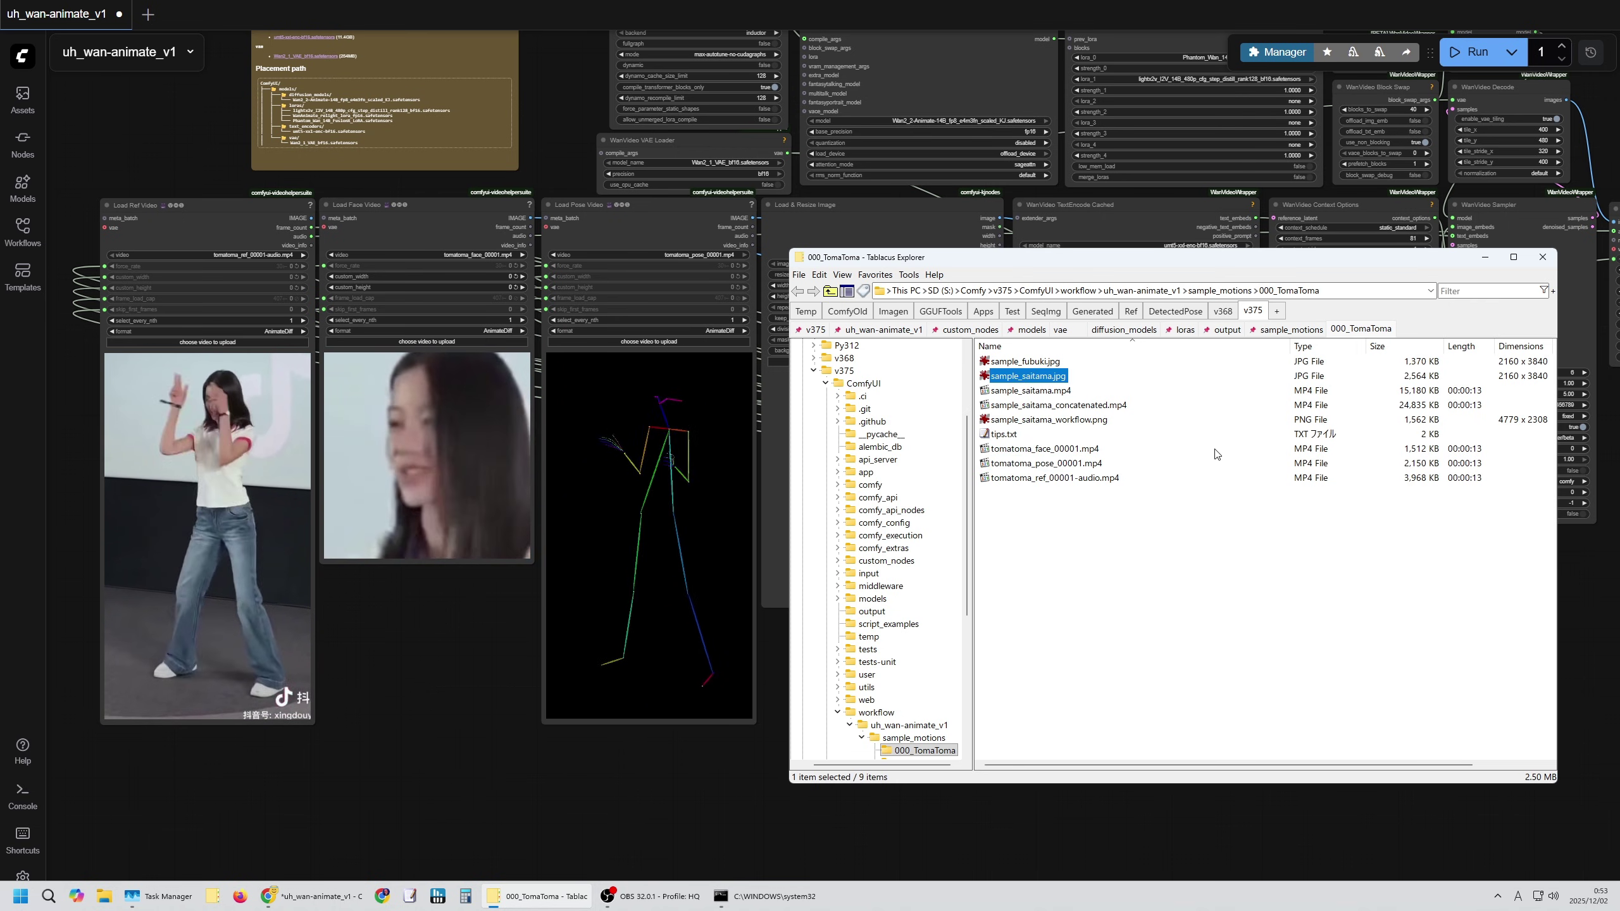
key(space)
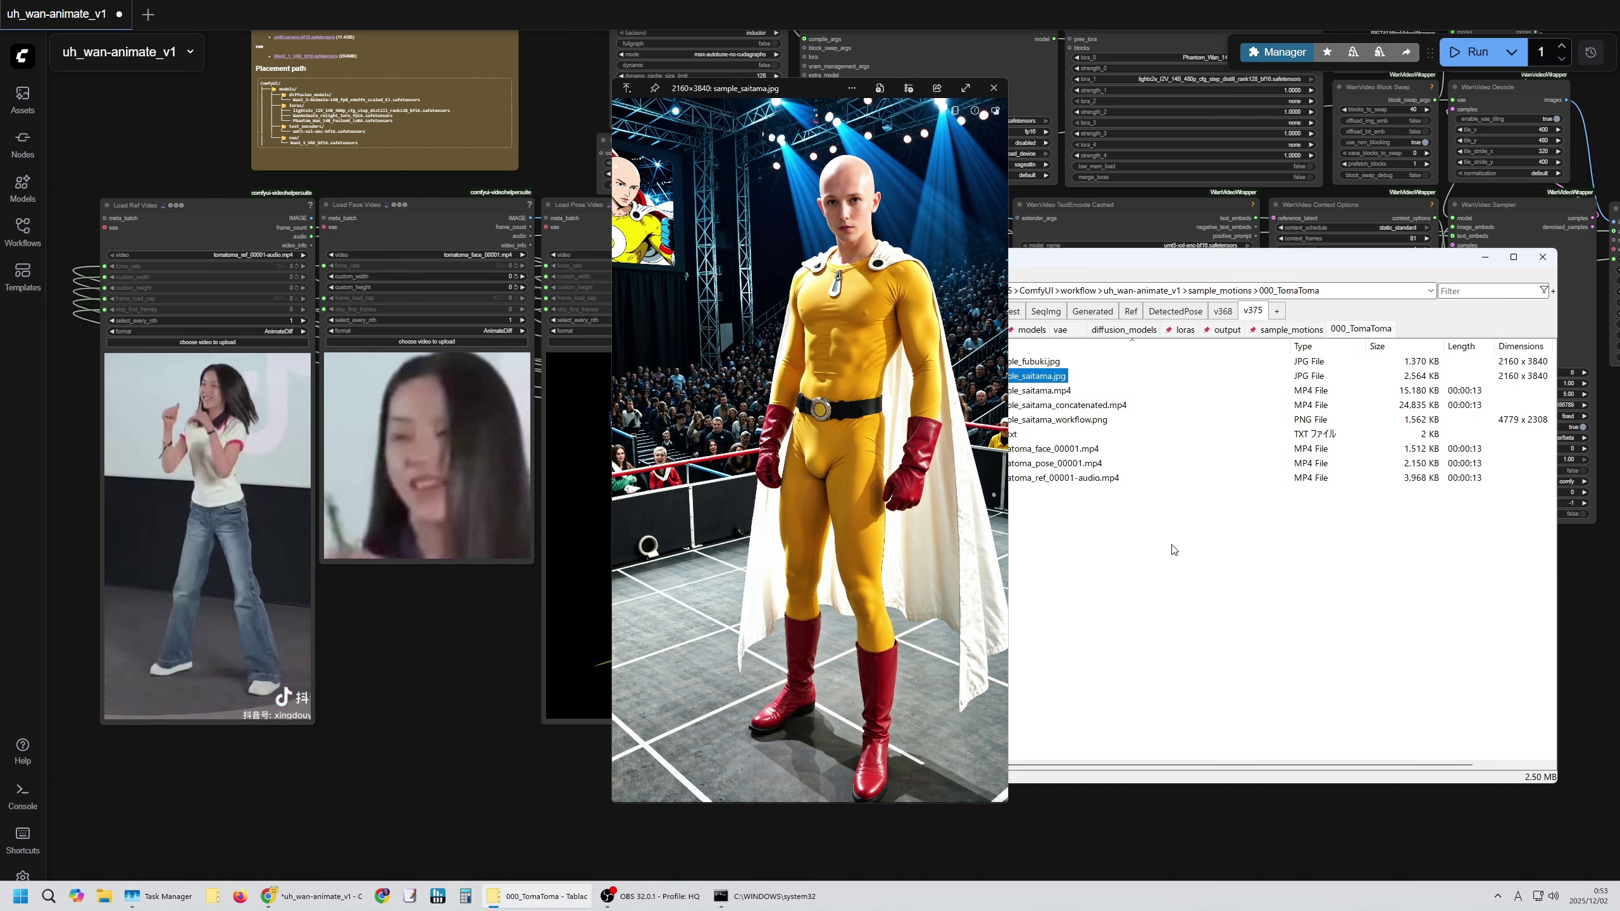
key(space)
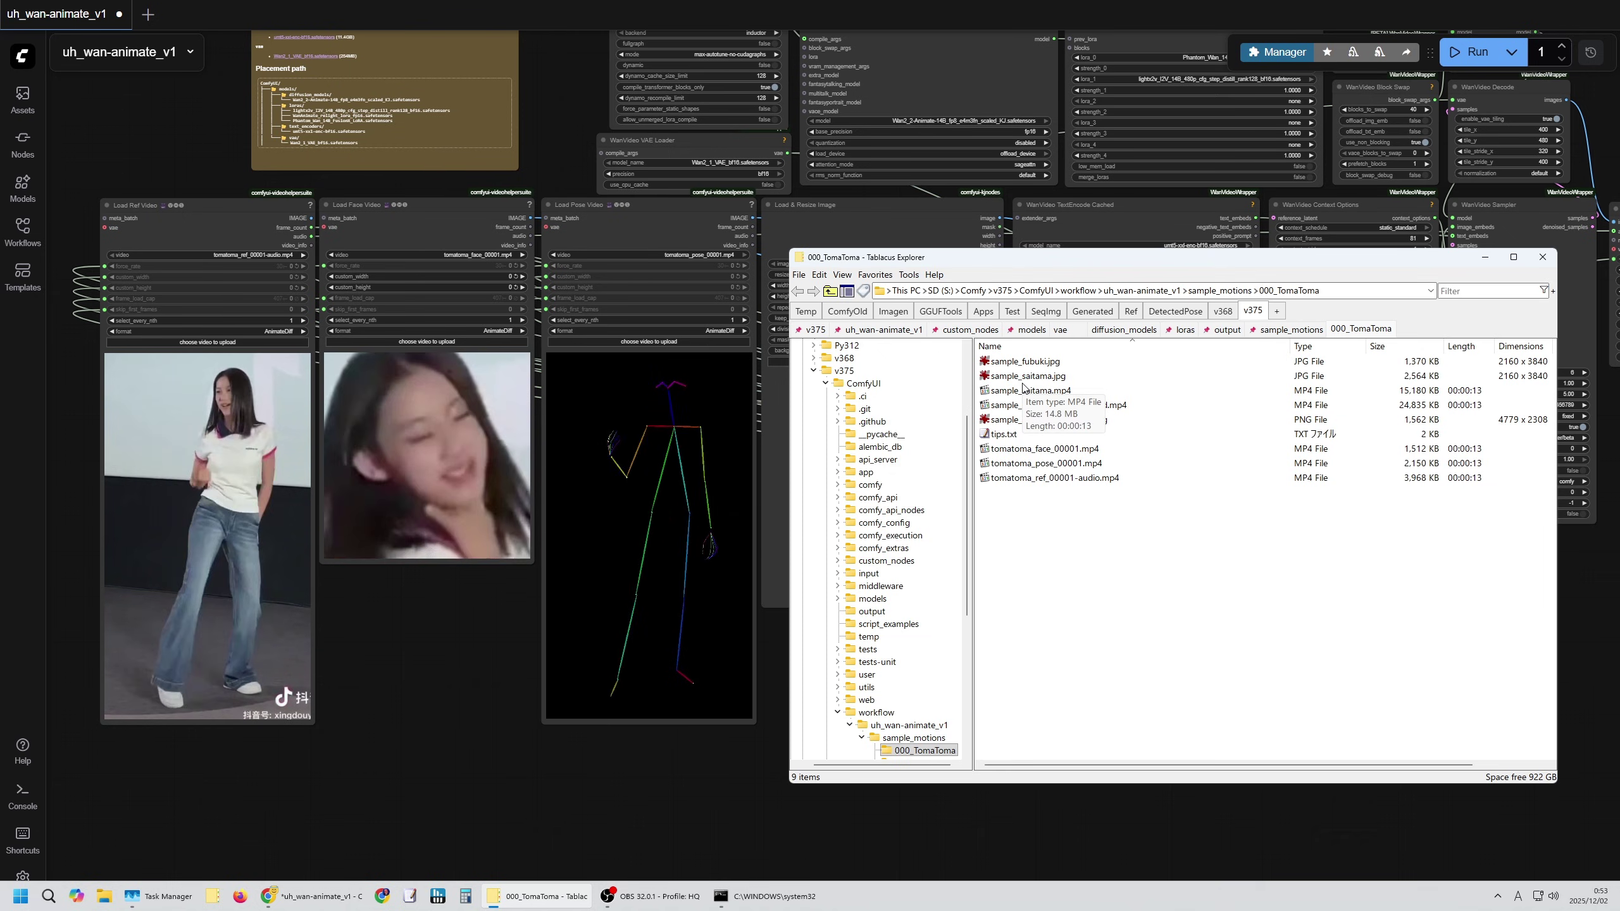
drag(1027, 376, 797, 242)
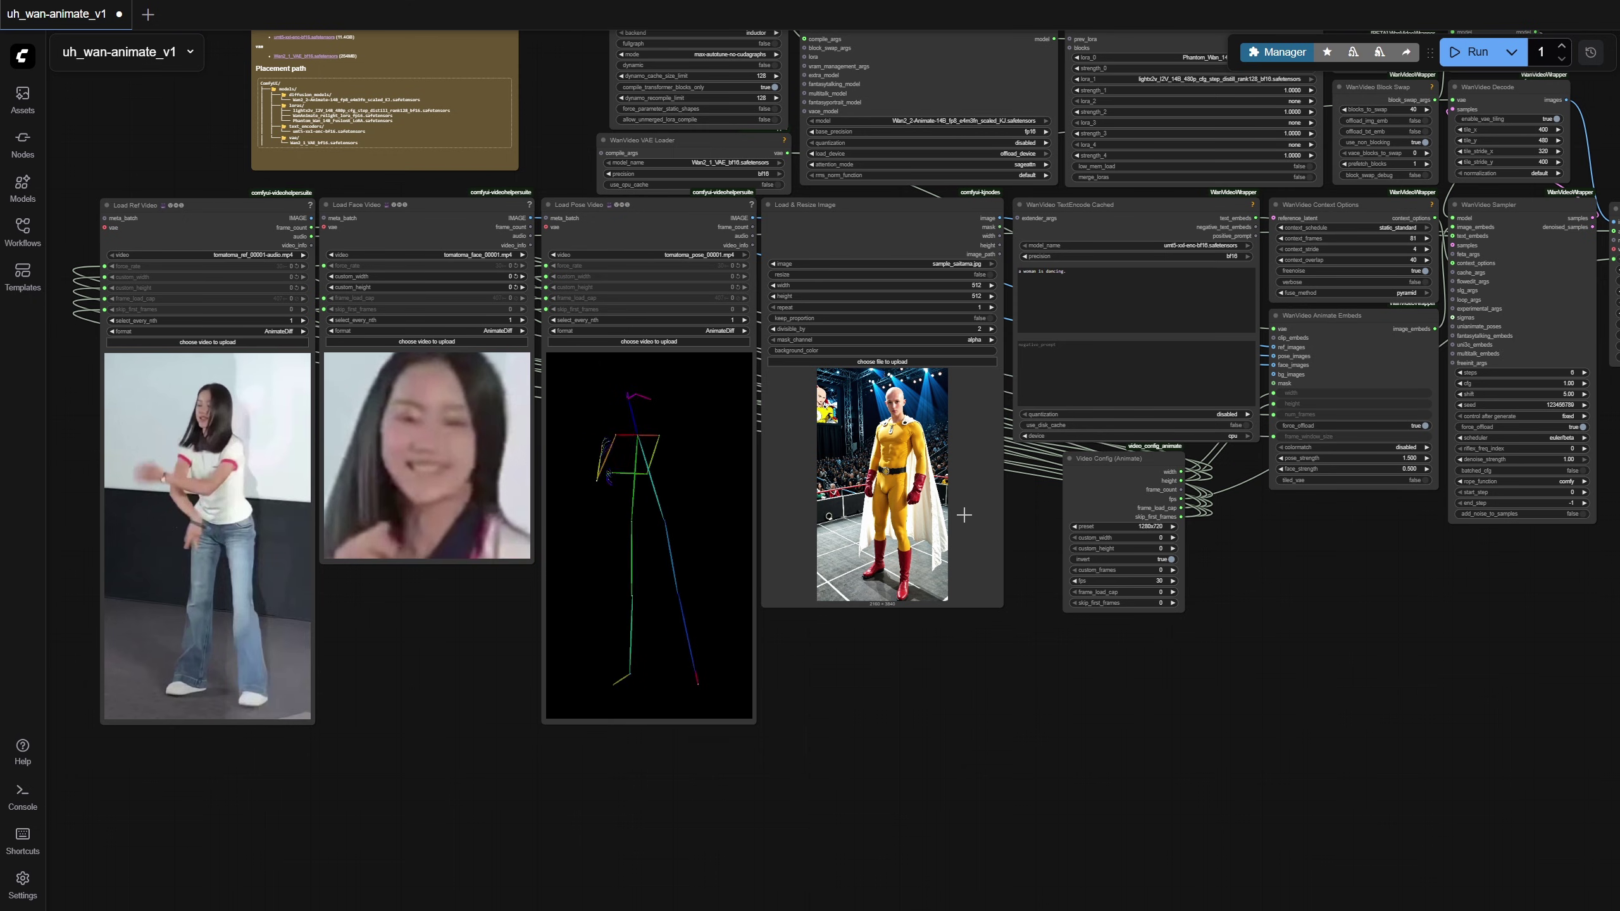
Change the positive prompt in the WanVideo TextEncode Cached node to "a bald man is dancing.".
scroll(966, 518, up, 3)
scroll(1054, 520, down, 3)
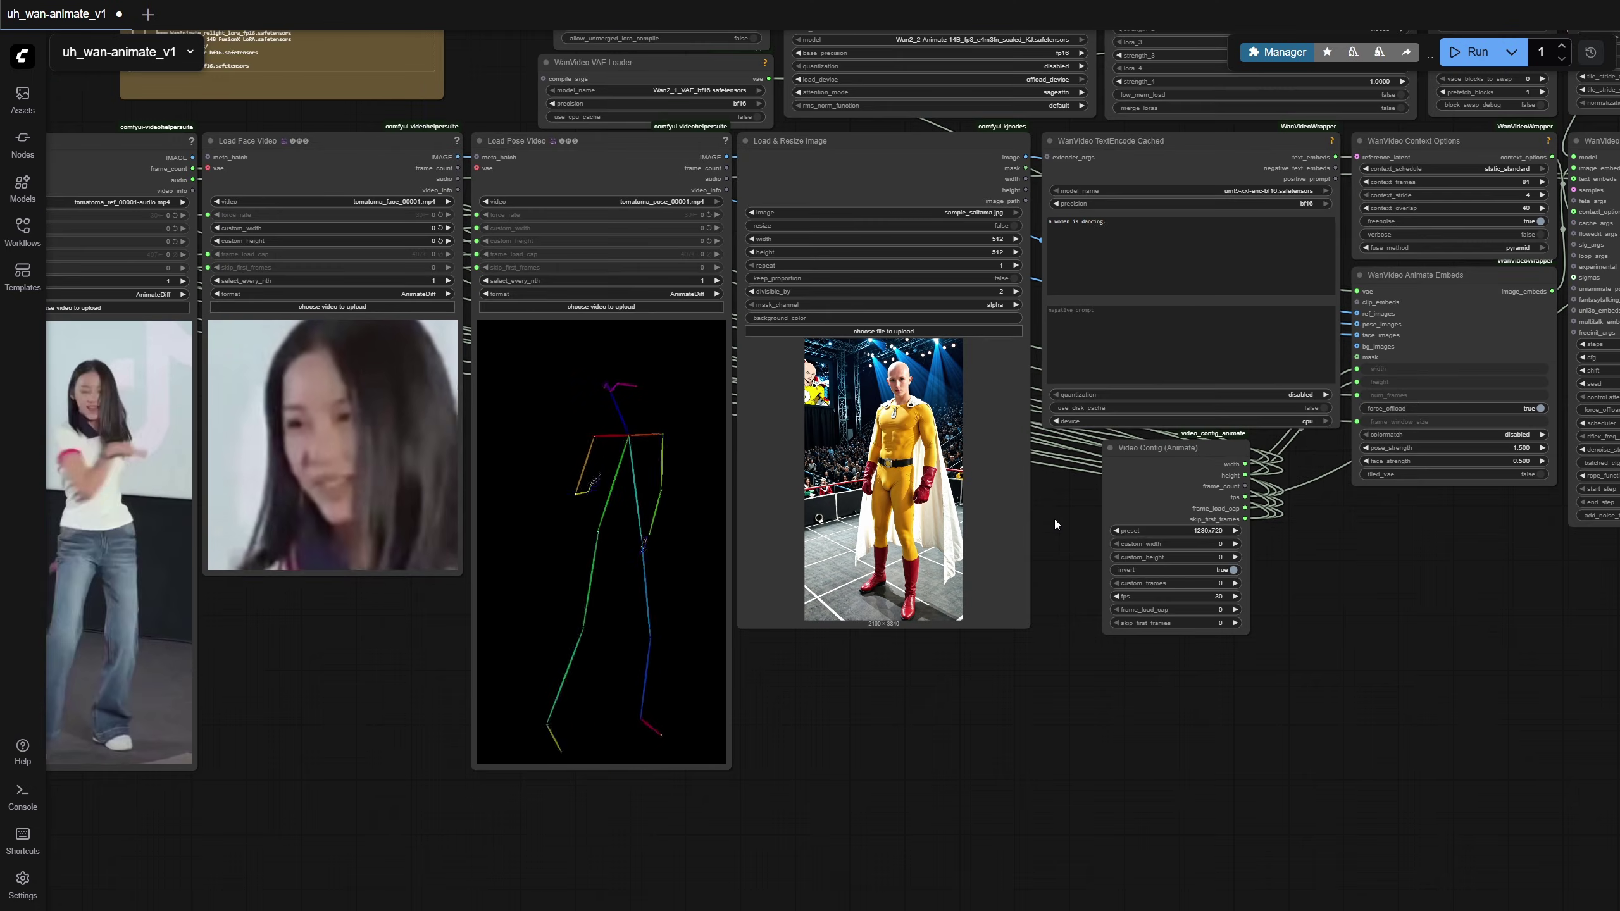
scroll(1100, 219, up, 4)
scroll(1101, 219, up, 2)
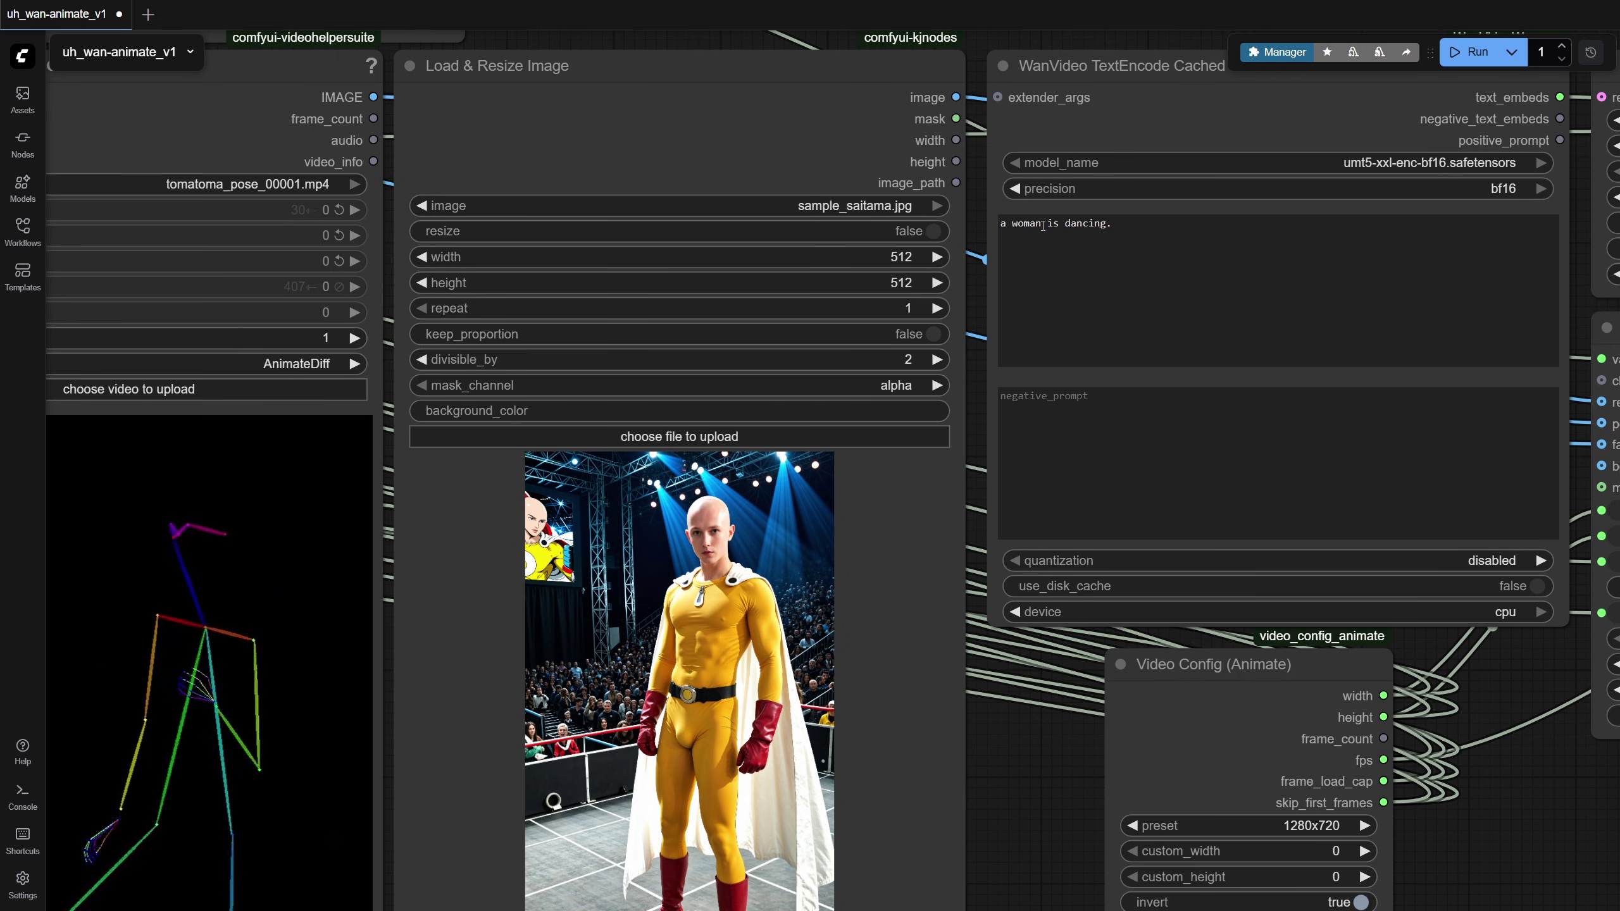
double_click(1026, 223)
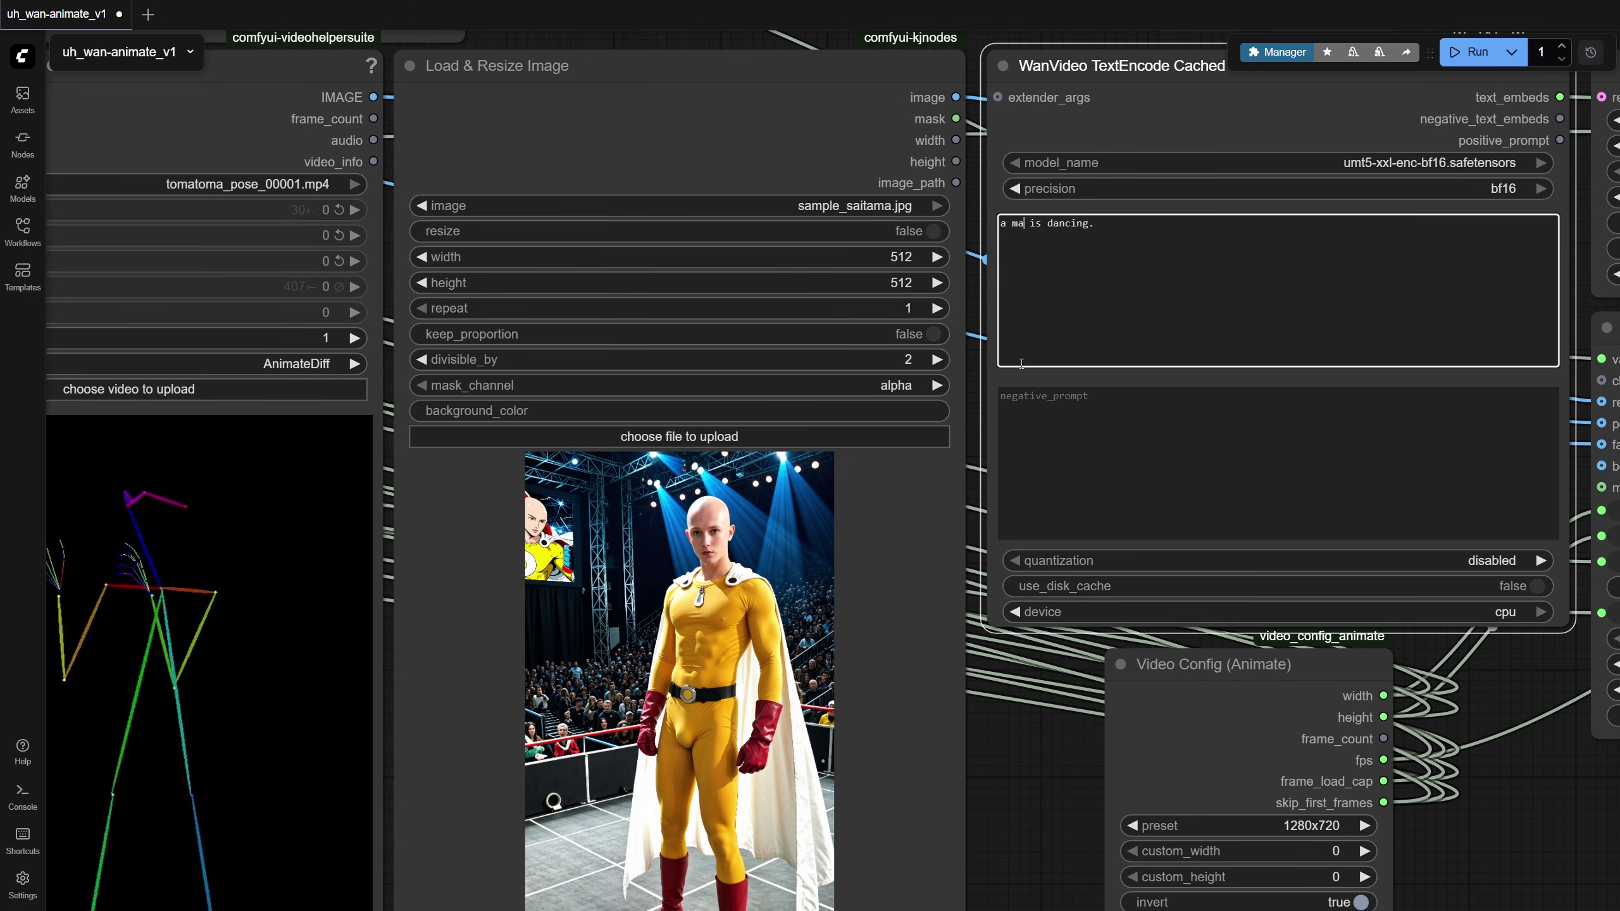
text(man)
key(Left)
key(Left)
key(Left)
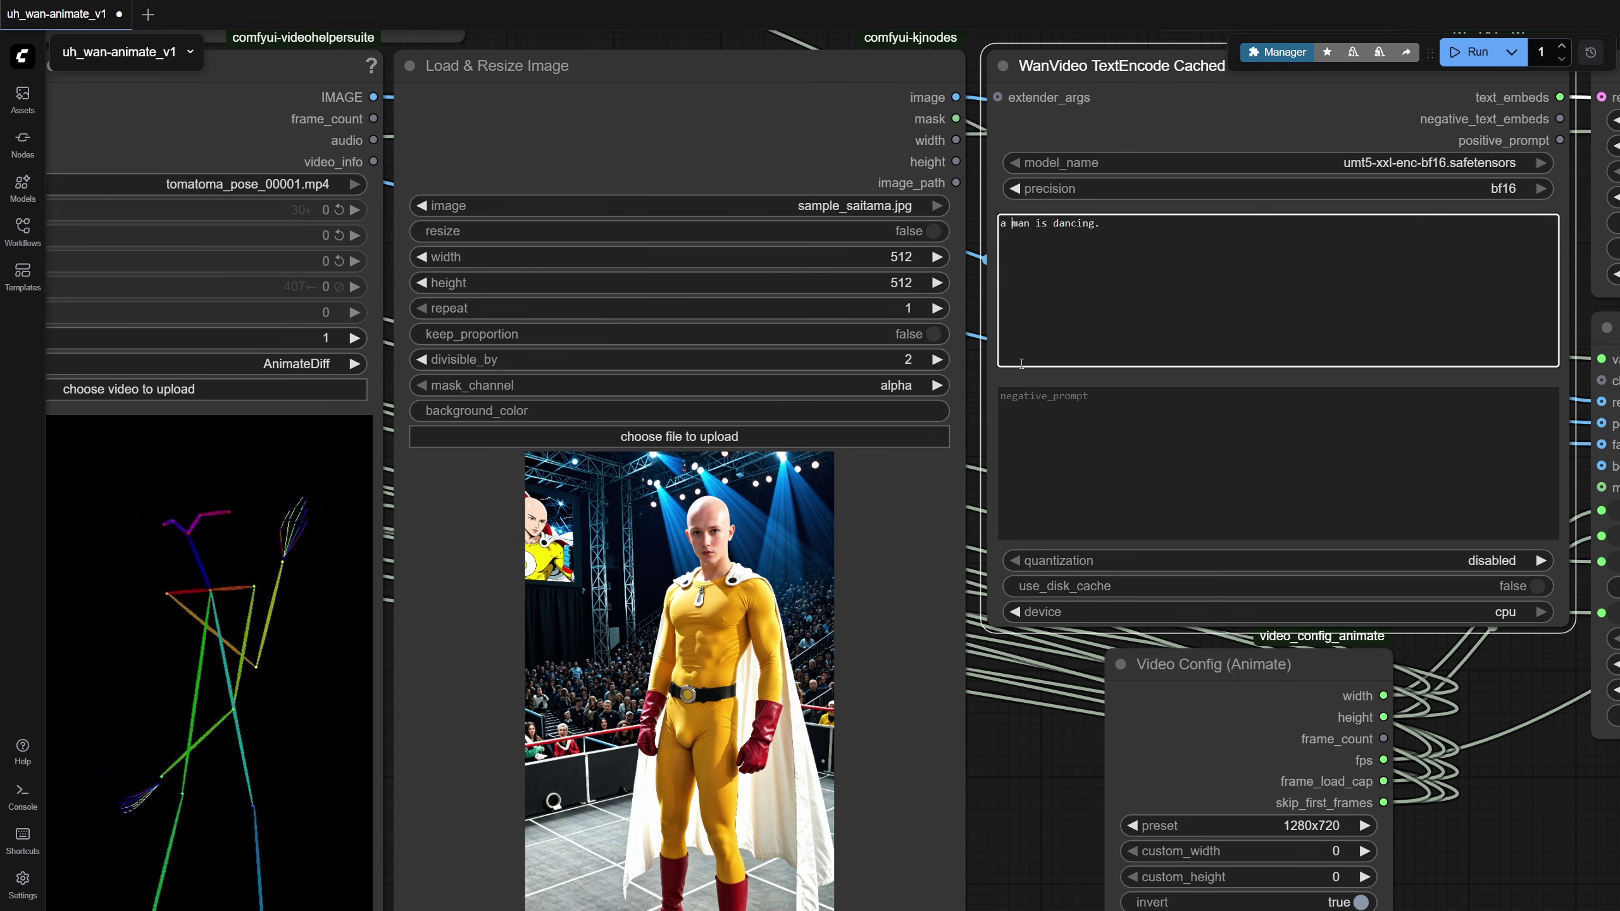
text(bald)
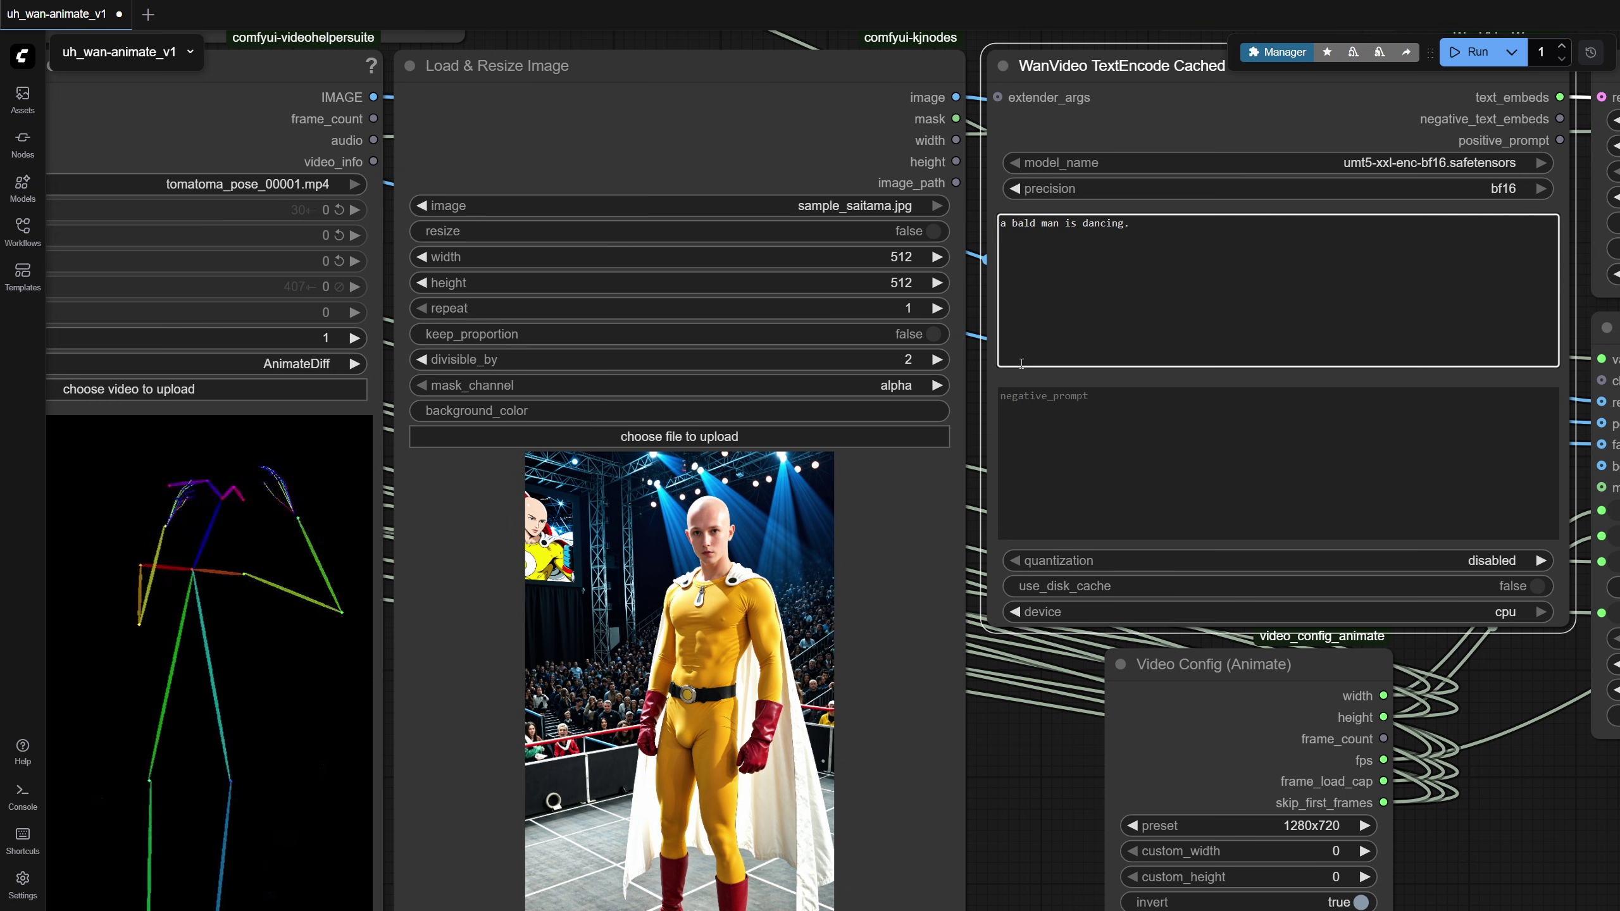
click(1038, 711)
Preview the sample_saitama.mp4 and sample_saitama_concatenated.mp4 result videos in the 000_TomaToma folder, then return to the workflow.
scroll(1037, 711, down, 6)
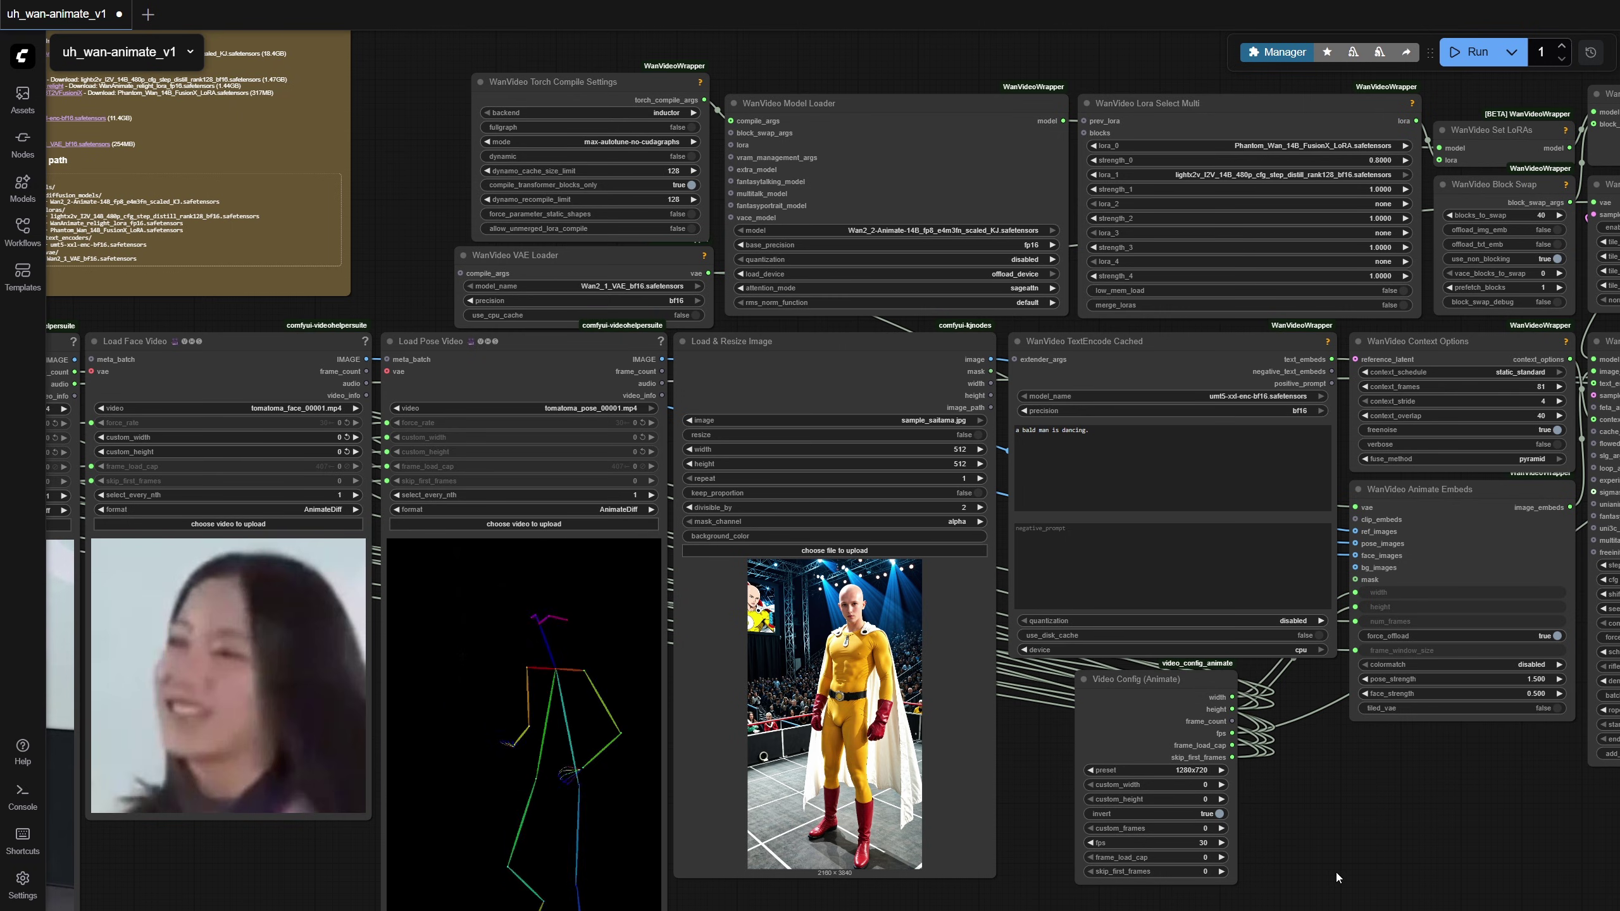
drag(1439, 819, 1299, 793)
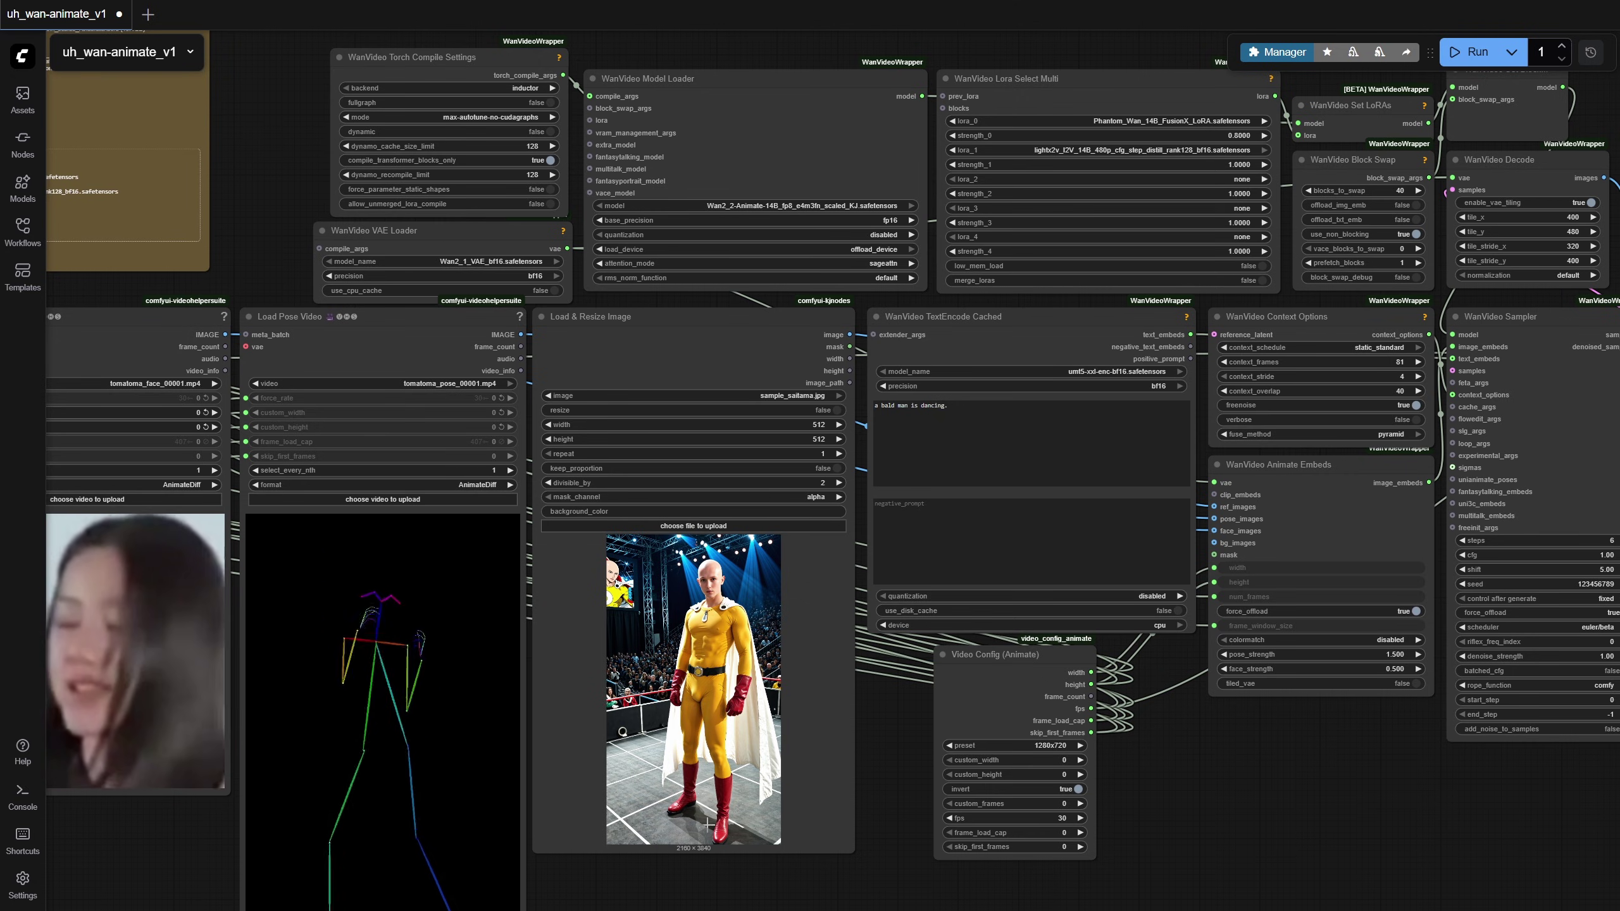
key(super)
click(534, 904)
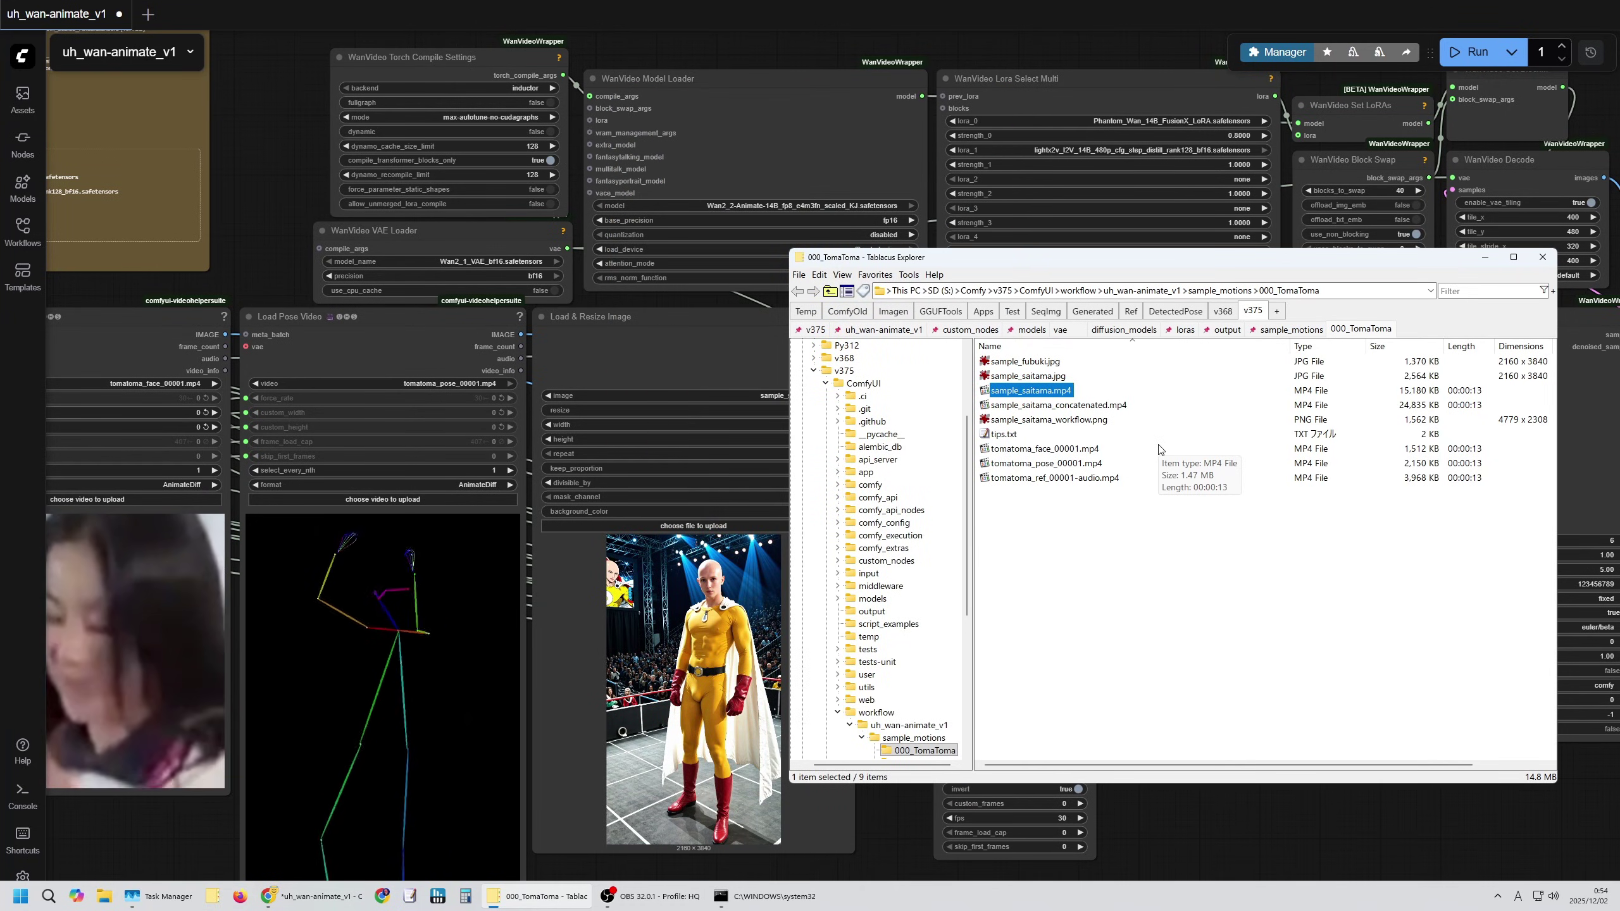
key(space)
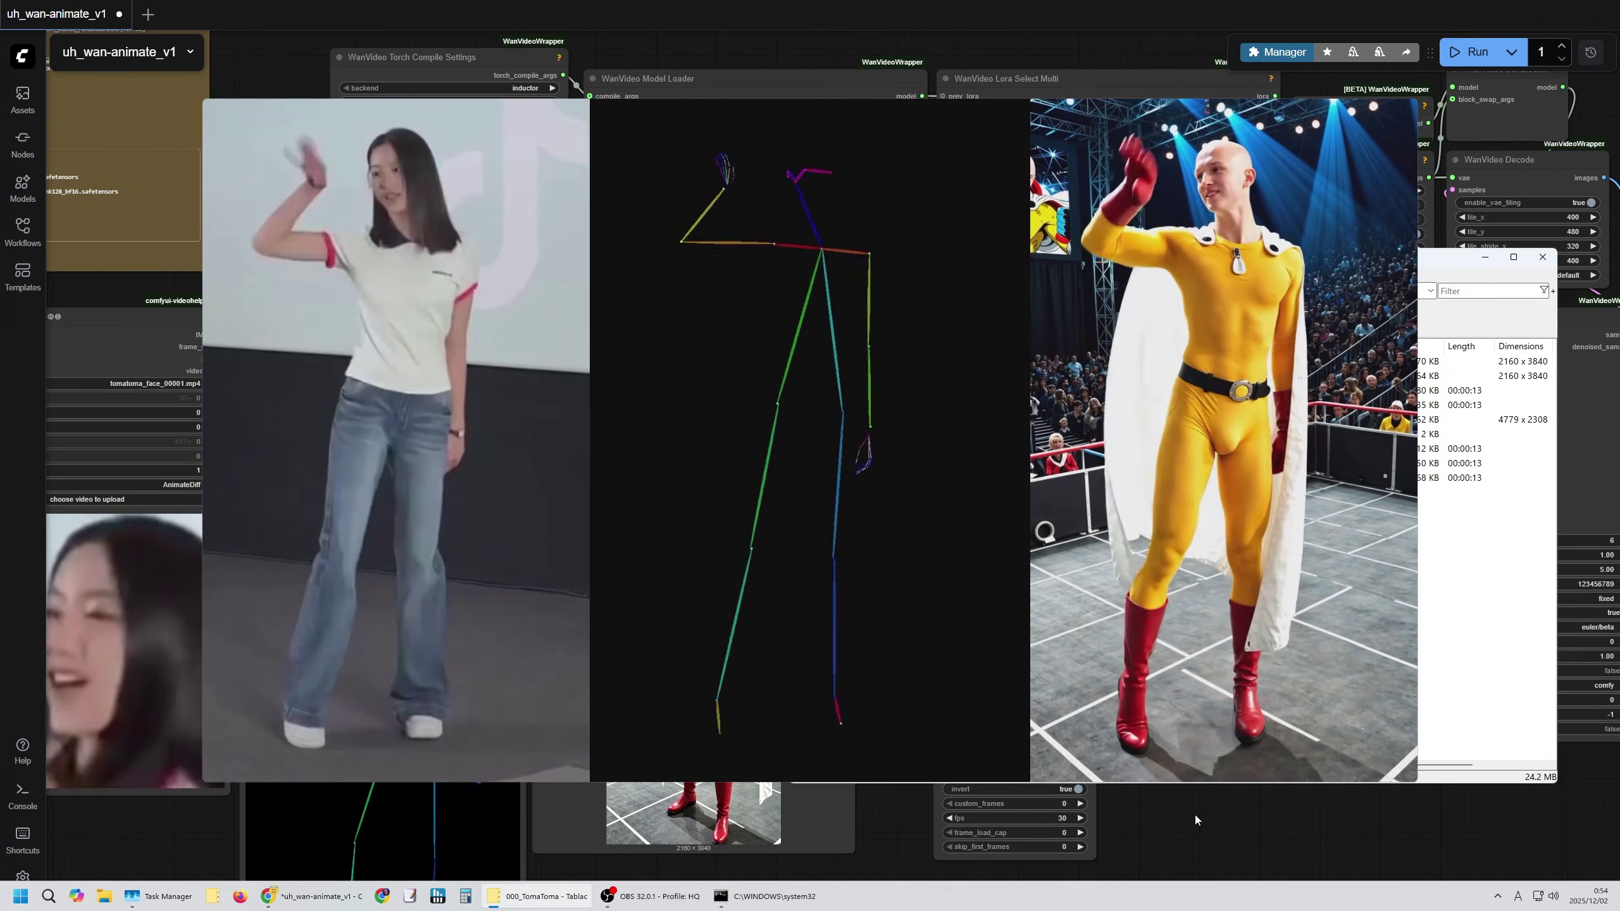
key(Escape)
click(1202, 646)
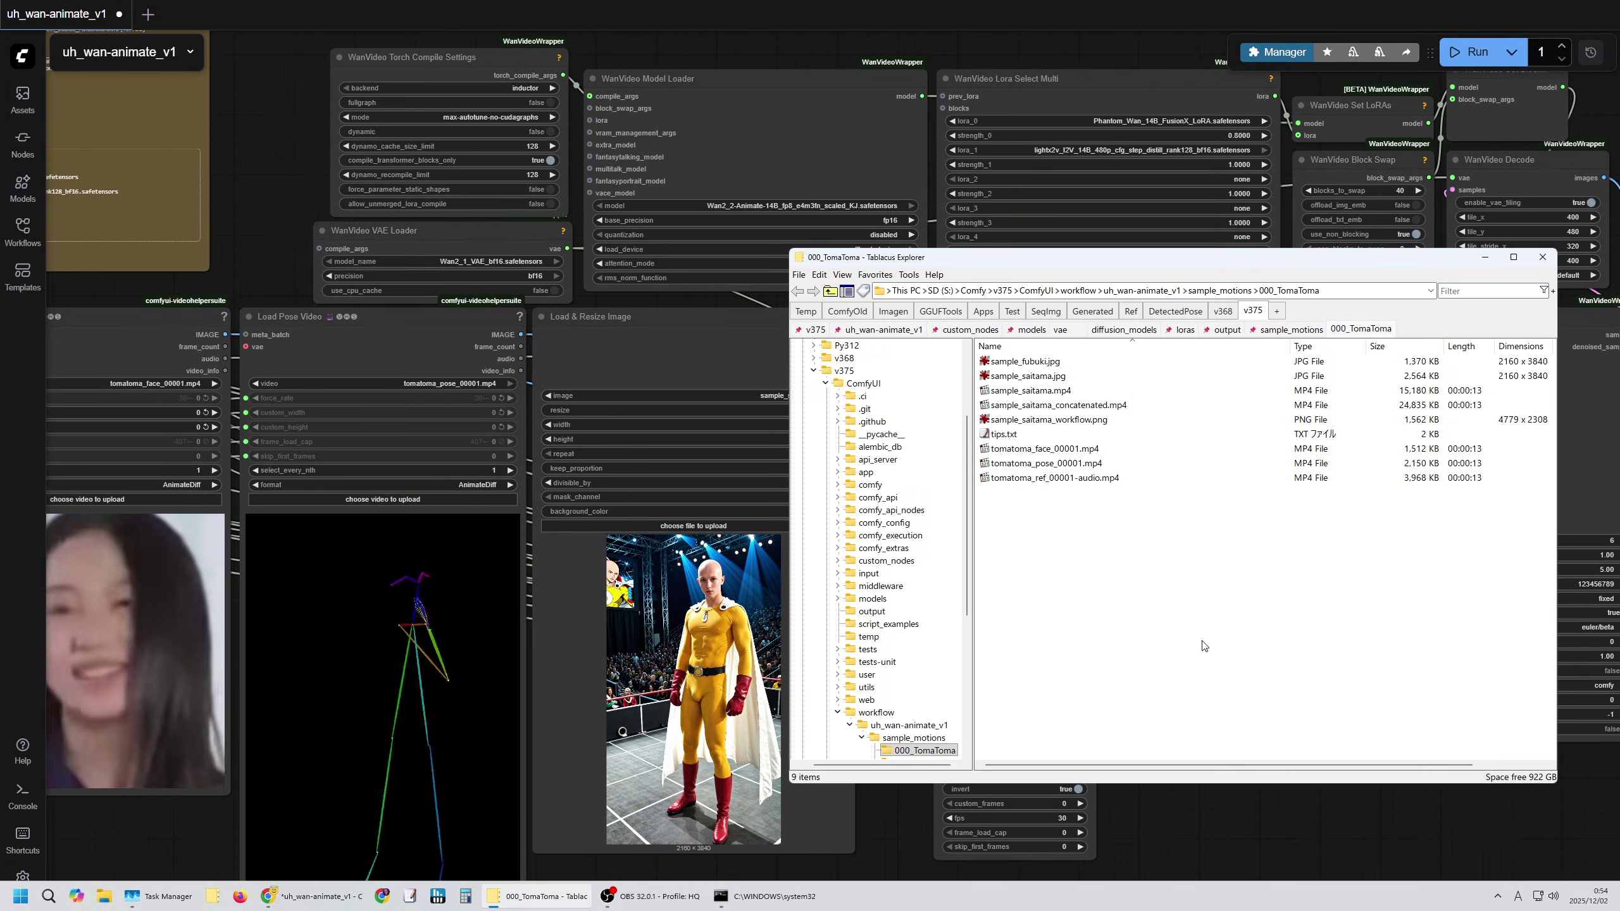
click(1200, 830)
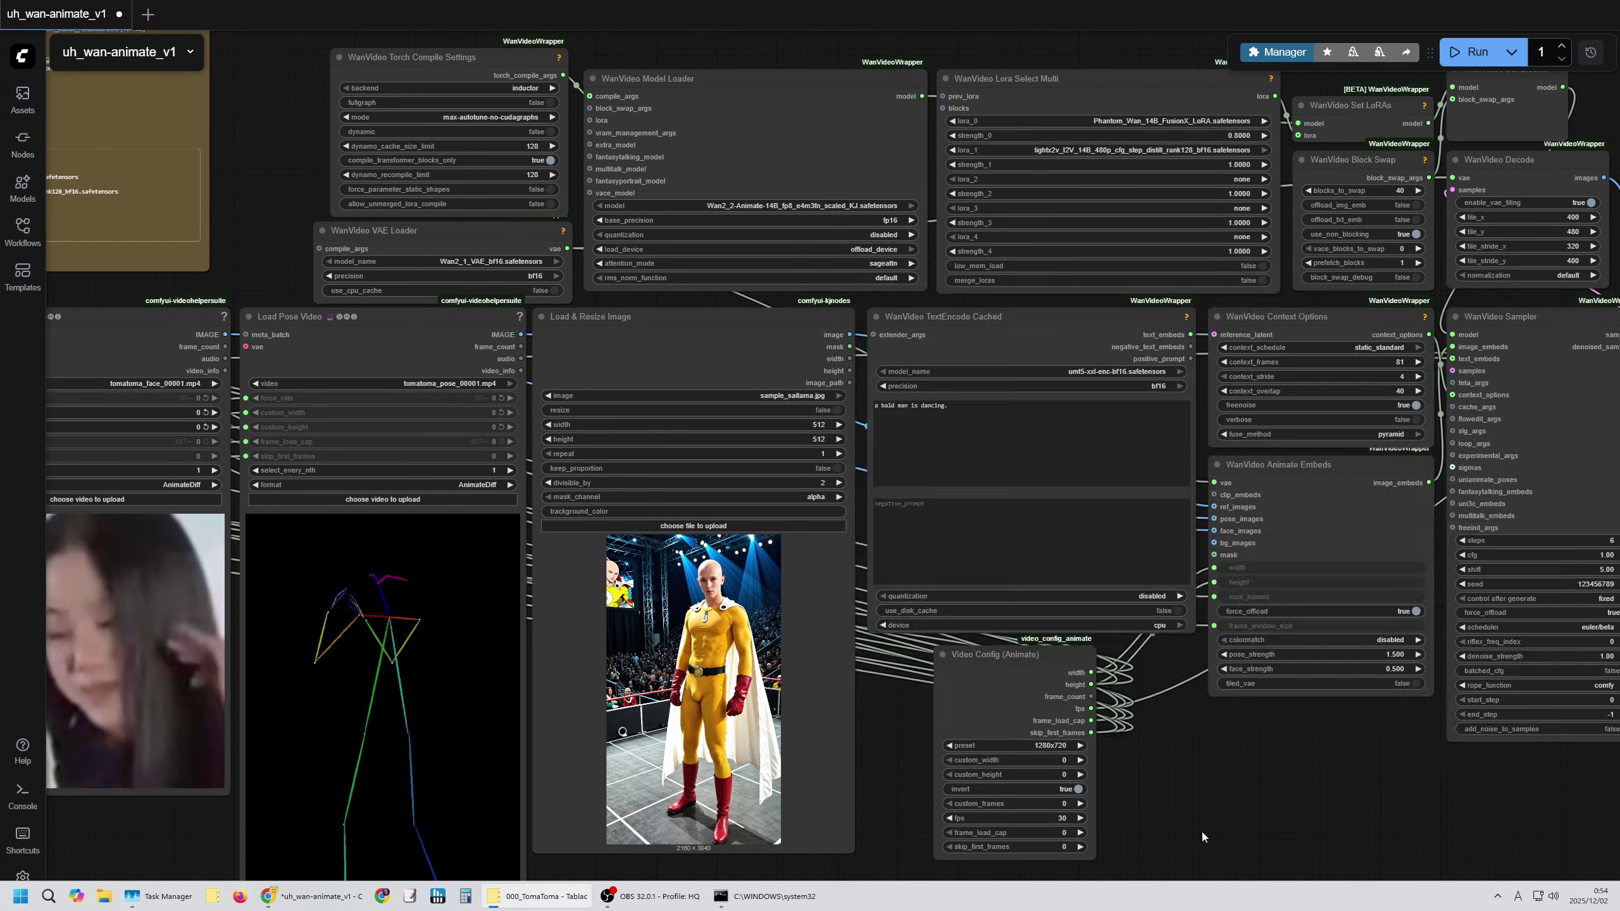
Load sample_fubuki.jpg from the 000_TomaToma folder into the Load & Resize Image node as the target image.
drag(1196, 695, 1187, 652)
scroll(1187, 652, down, 3)
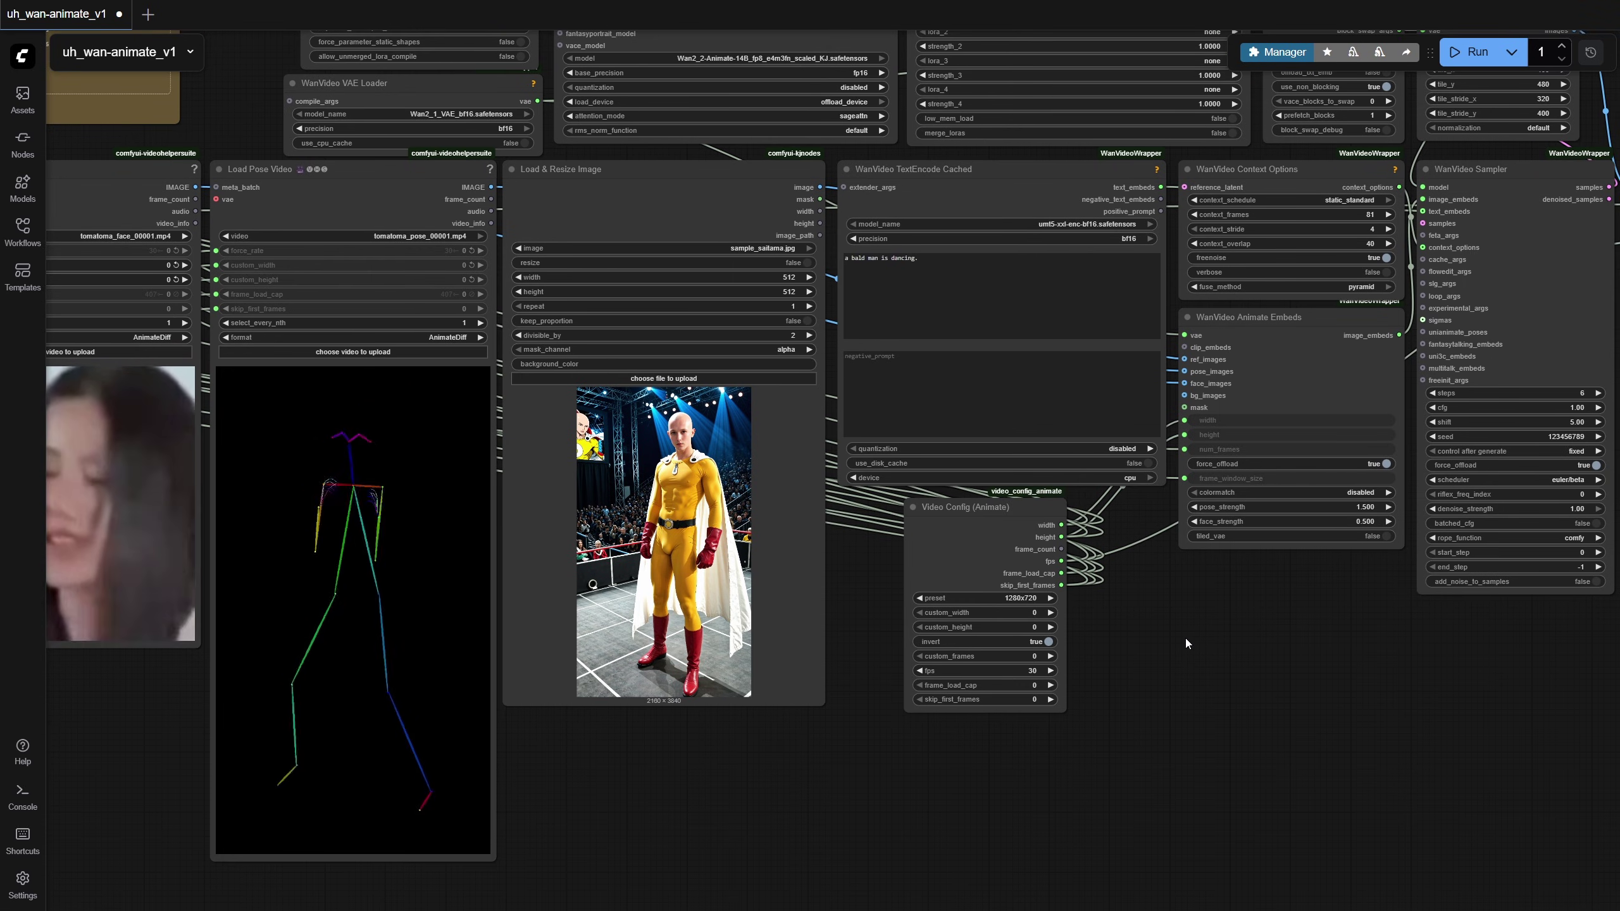
key(super)
click(537, 896)
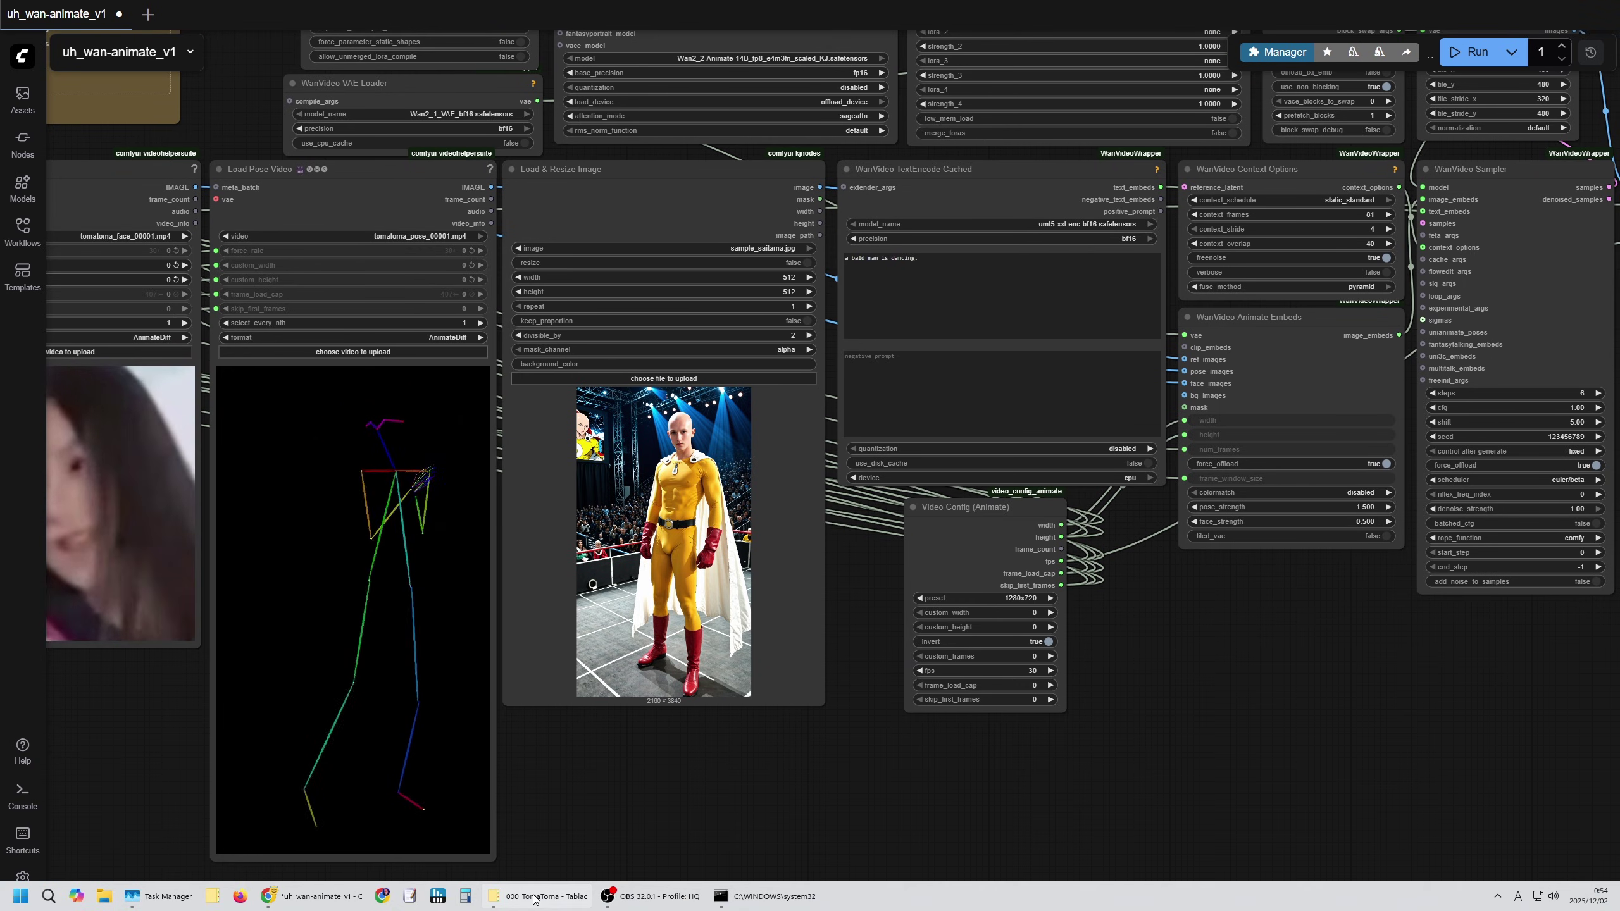
click(1033, 363)
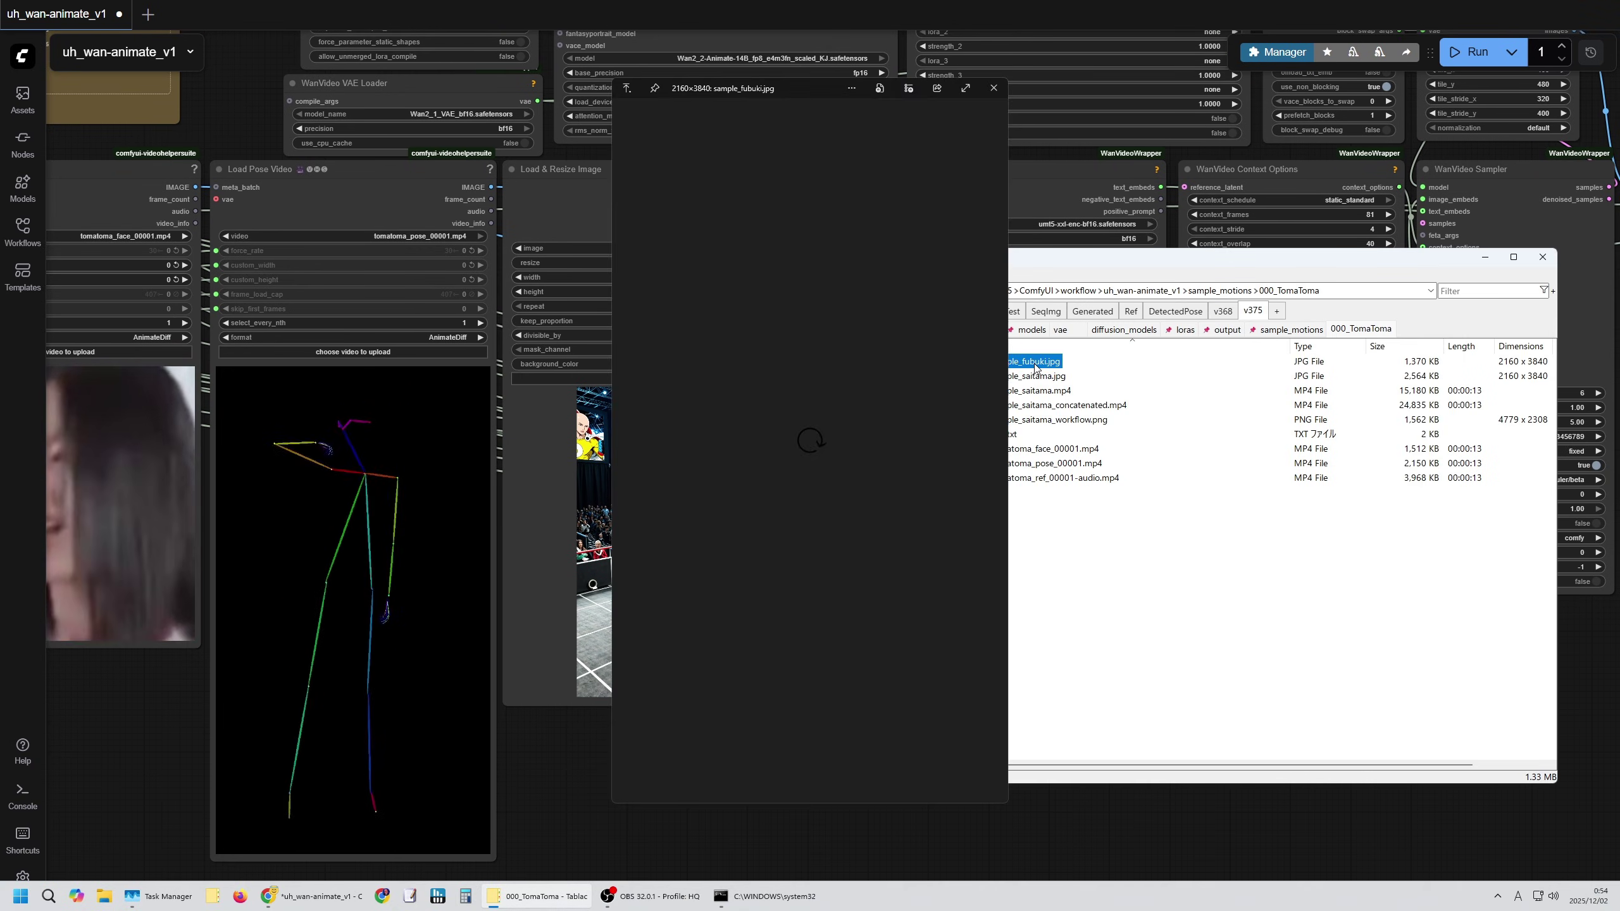
drag(1026, 362, 625, 440)
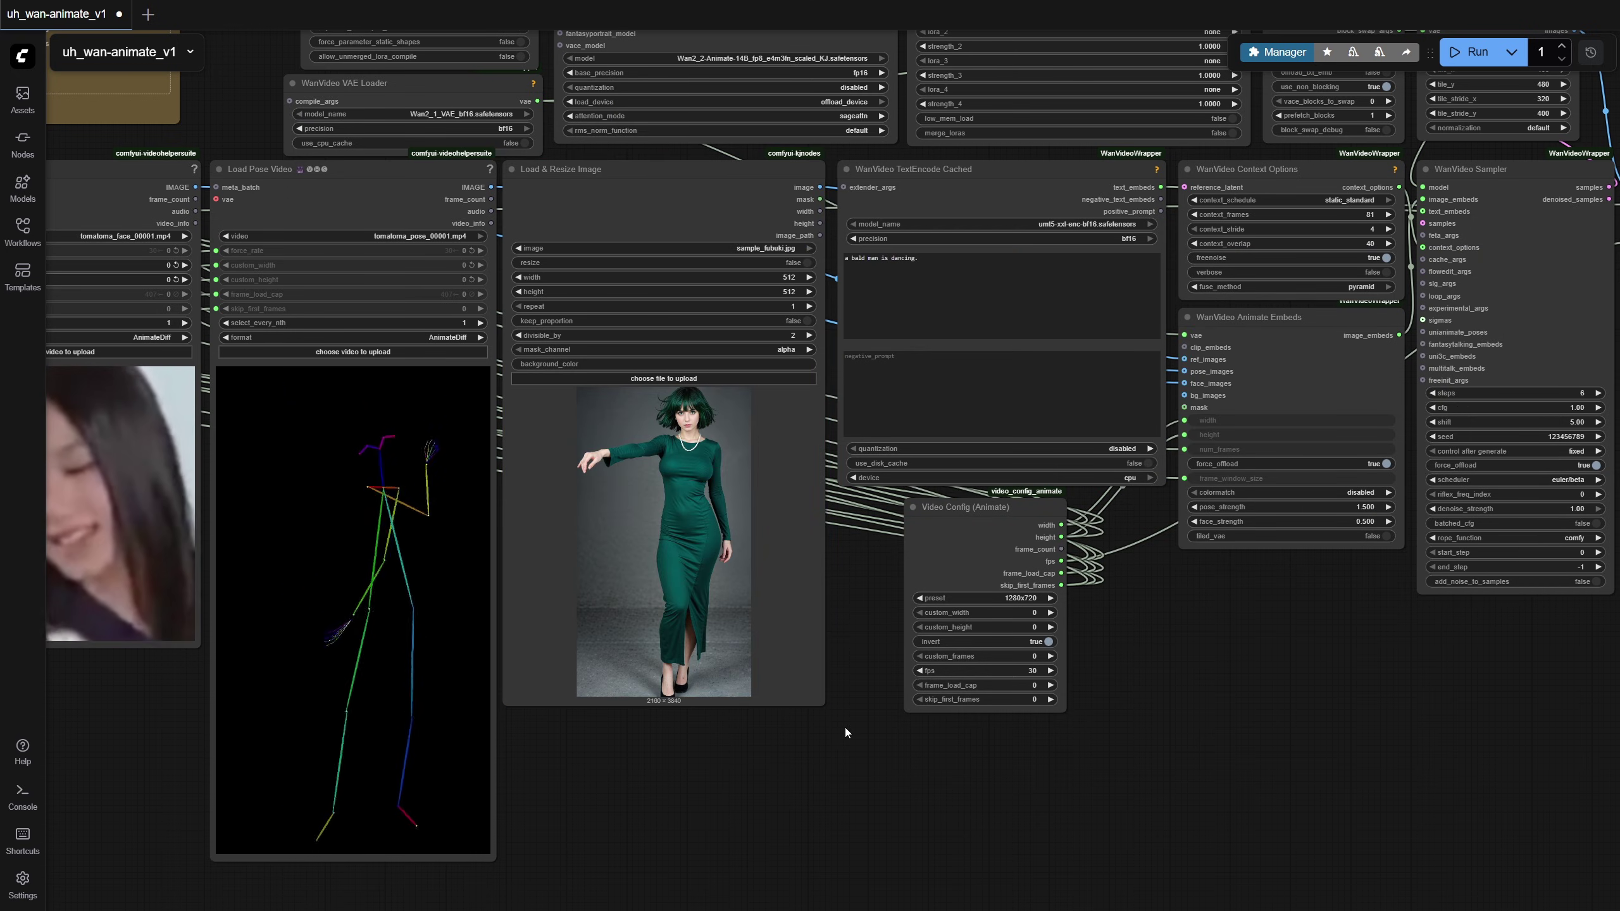
Replace "bald man" with "woman" in the WanVideo TextEncode Cached positive prompt so it reads "a woman is dancing.".
scroll(988, 279, up, 4)
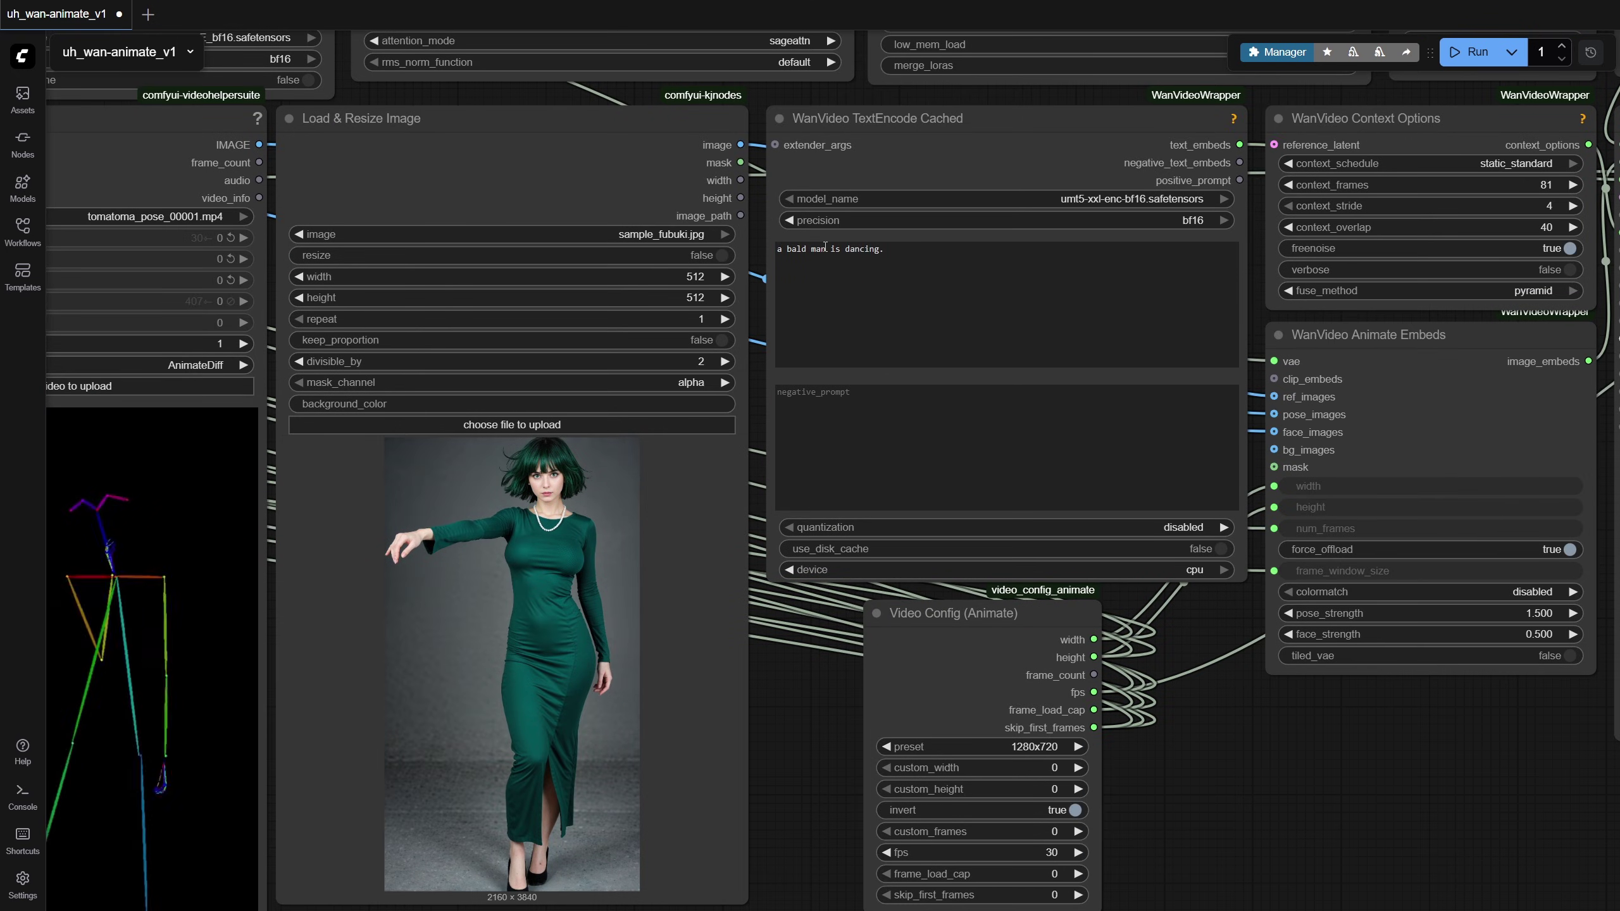
drag(825, 246, 796, 251)
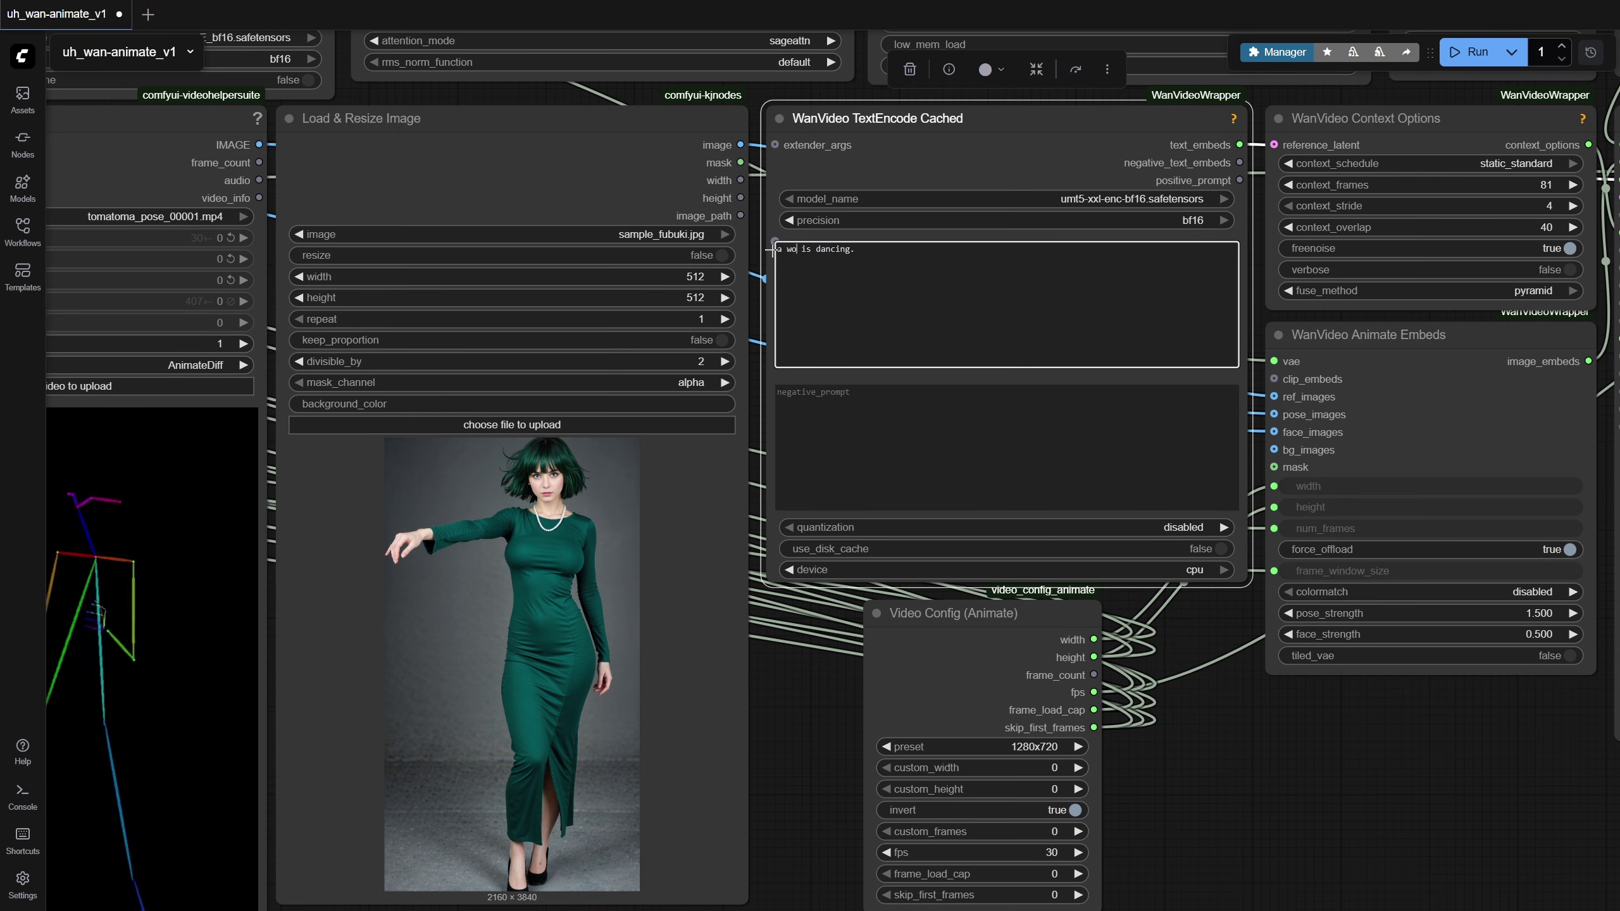
scroll(1204, 752, down, 2)
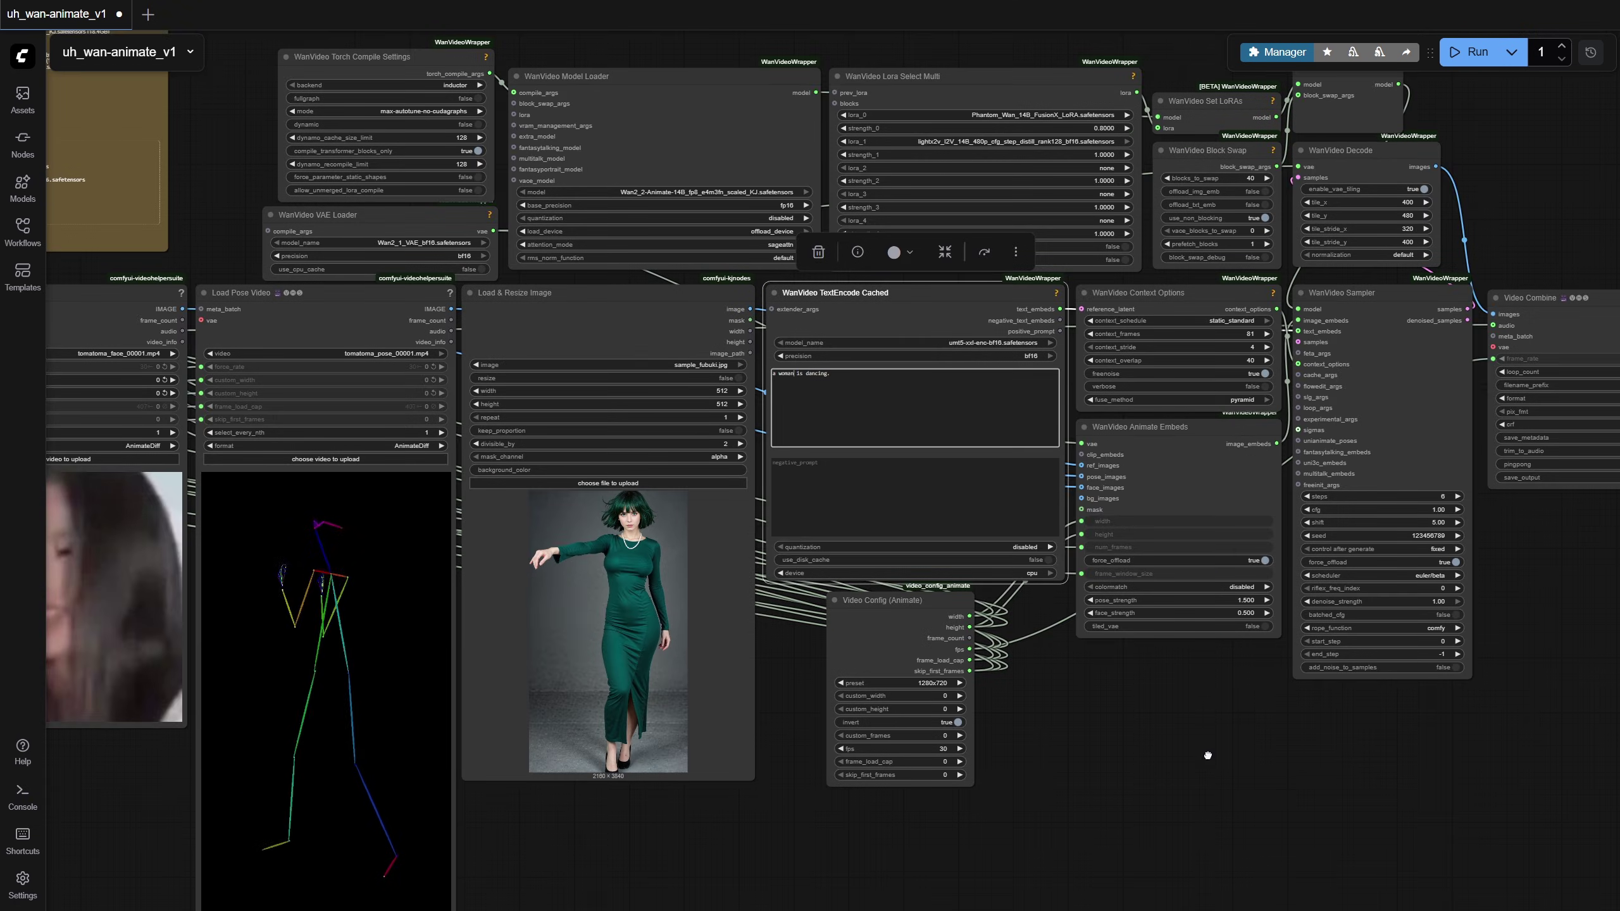
Run the uh_wan-animate_v1 workflow once with the loaded motion videos and target image.
scroll(998, 750, down, 3)
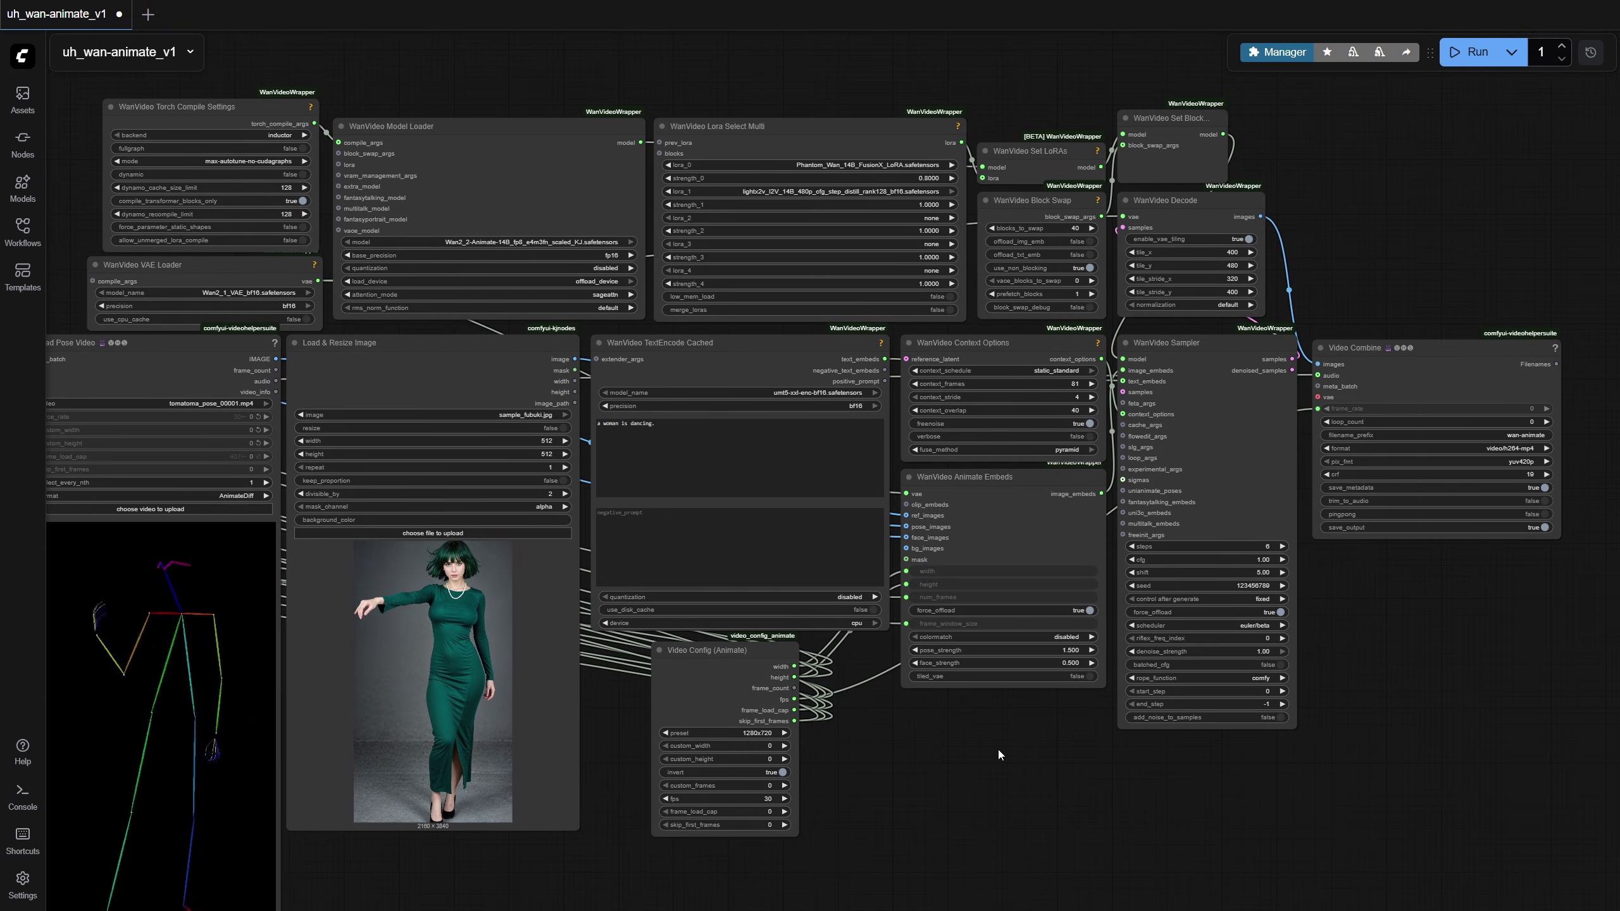
drag(997, 744, 1088, 686)
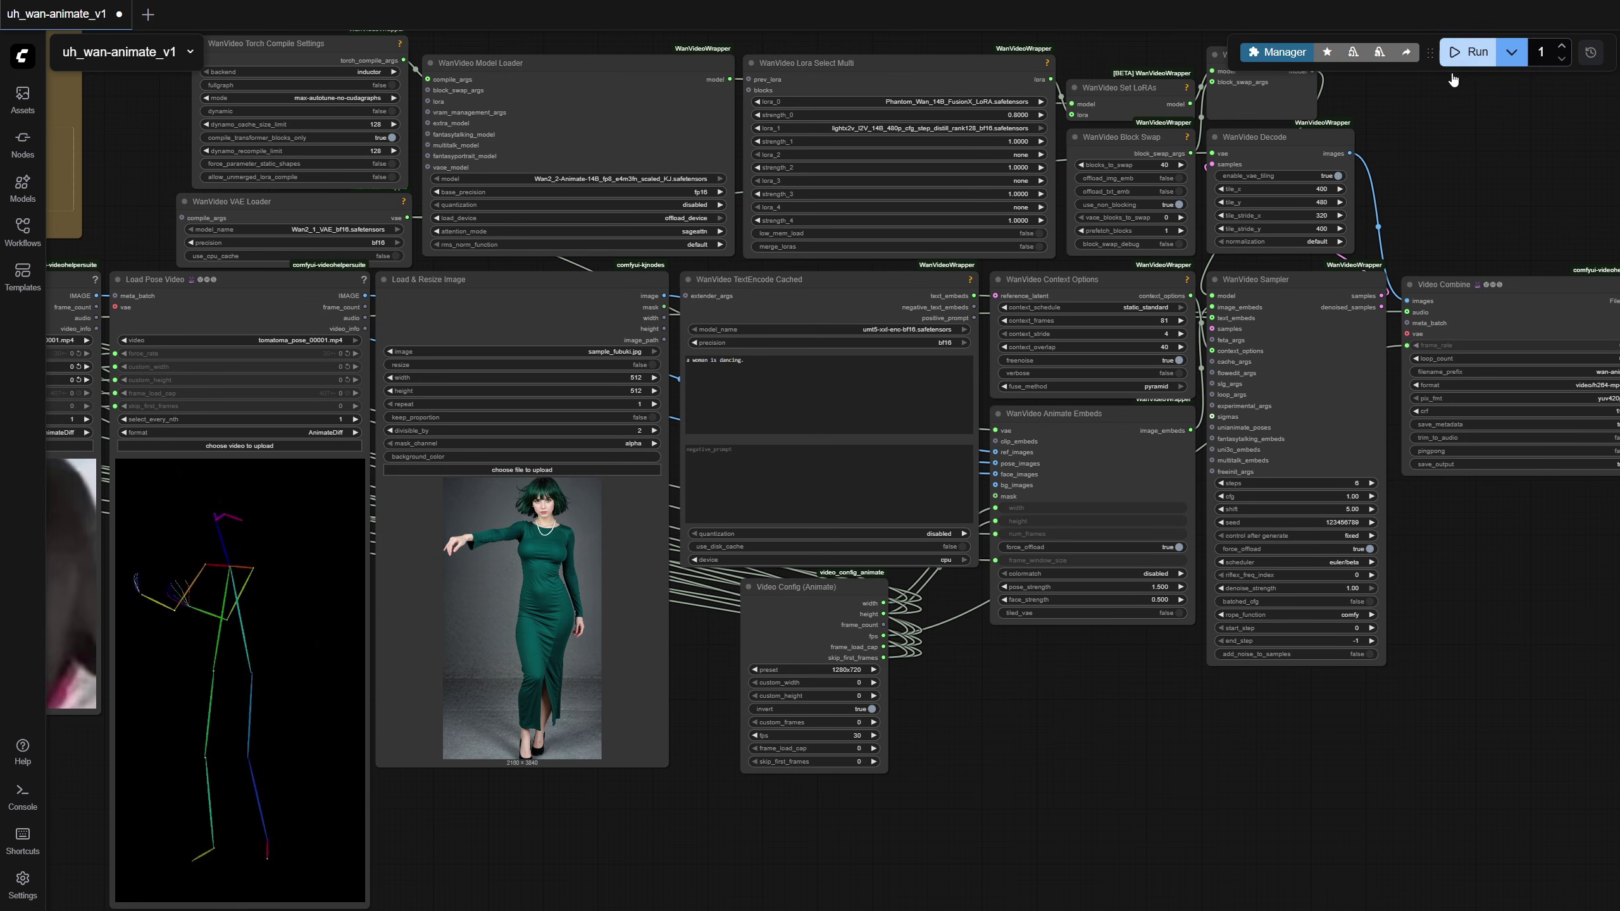
click(1470, 52)
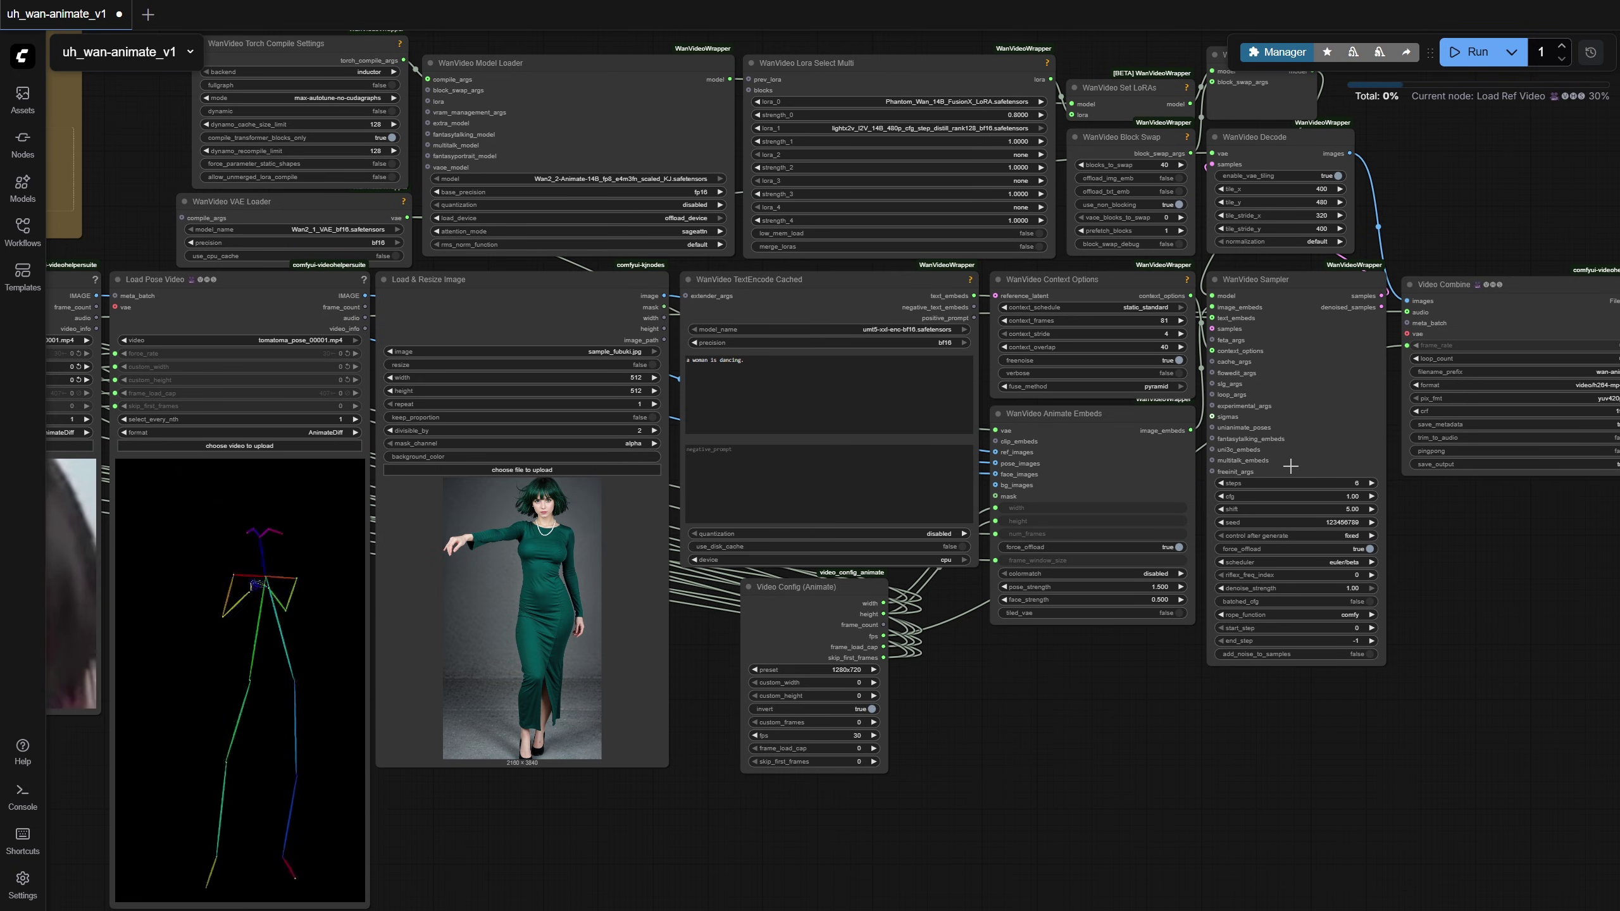
Bring up Task Manager's GPU performance view and the ComfyUI command console to monitor the running generation.
key(super)
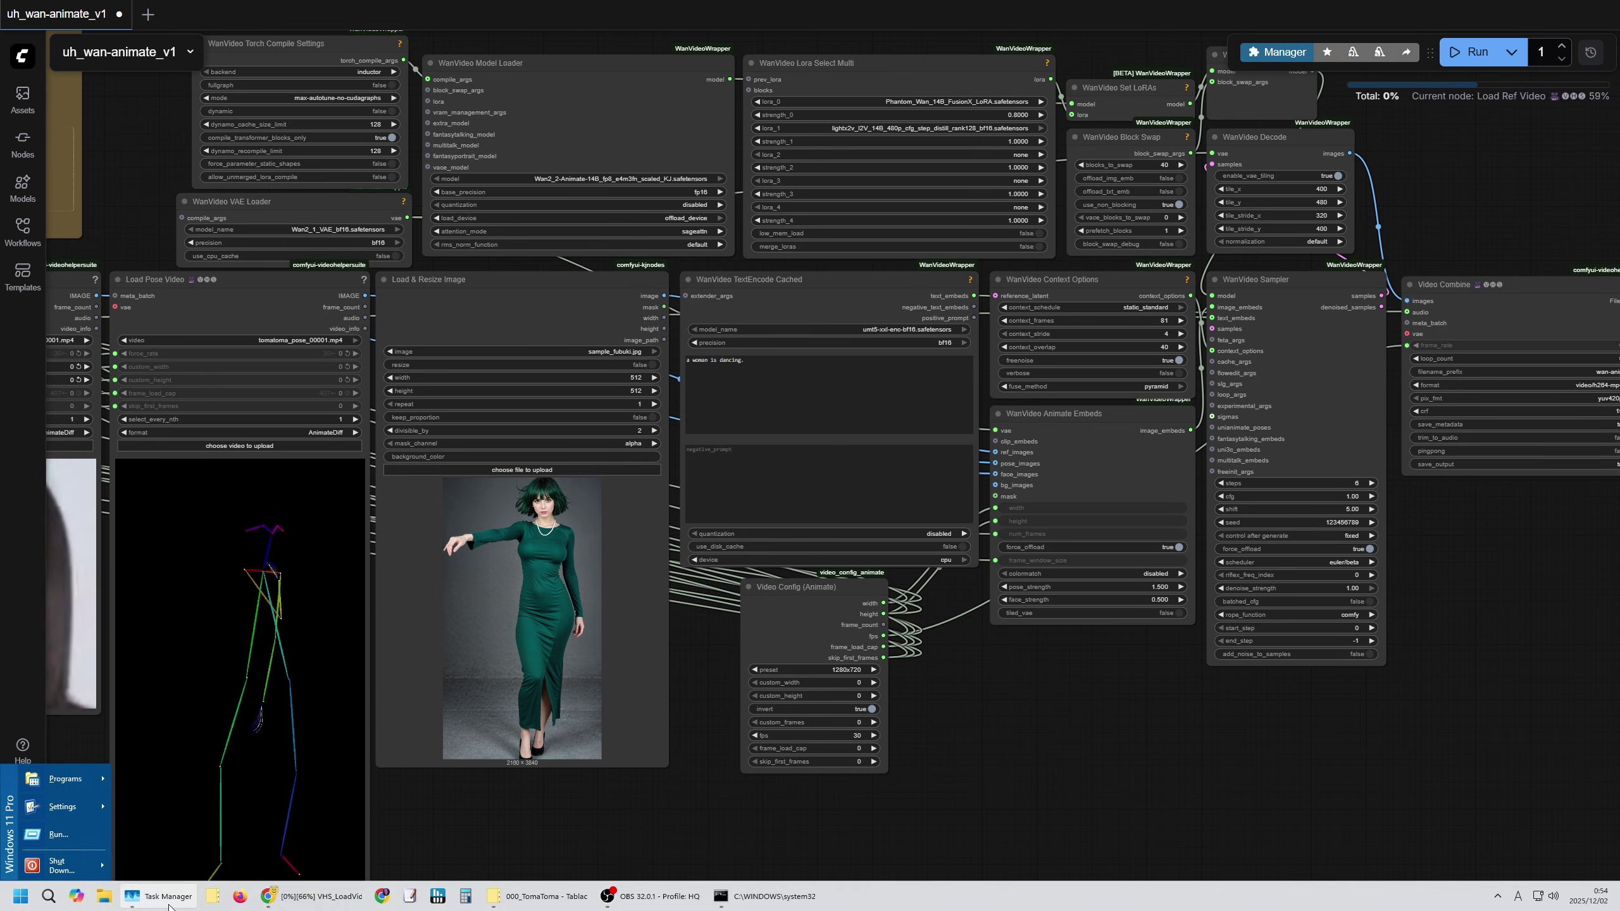
click(169, 901)
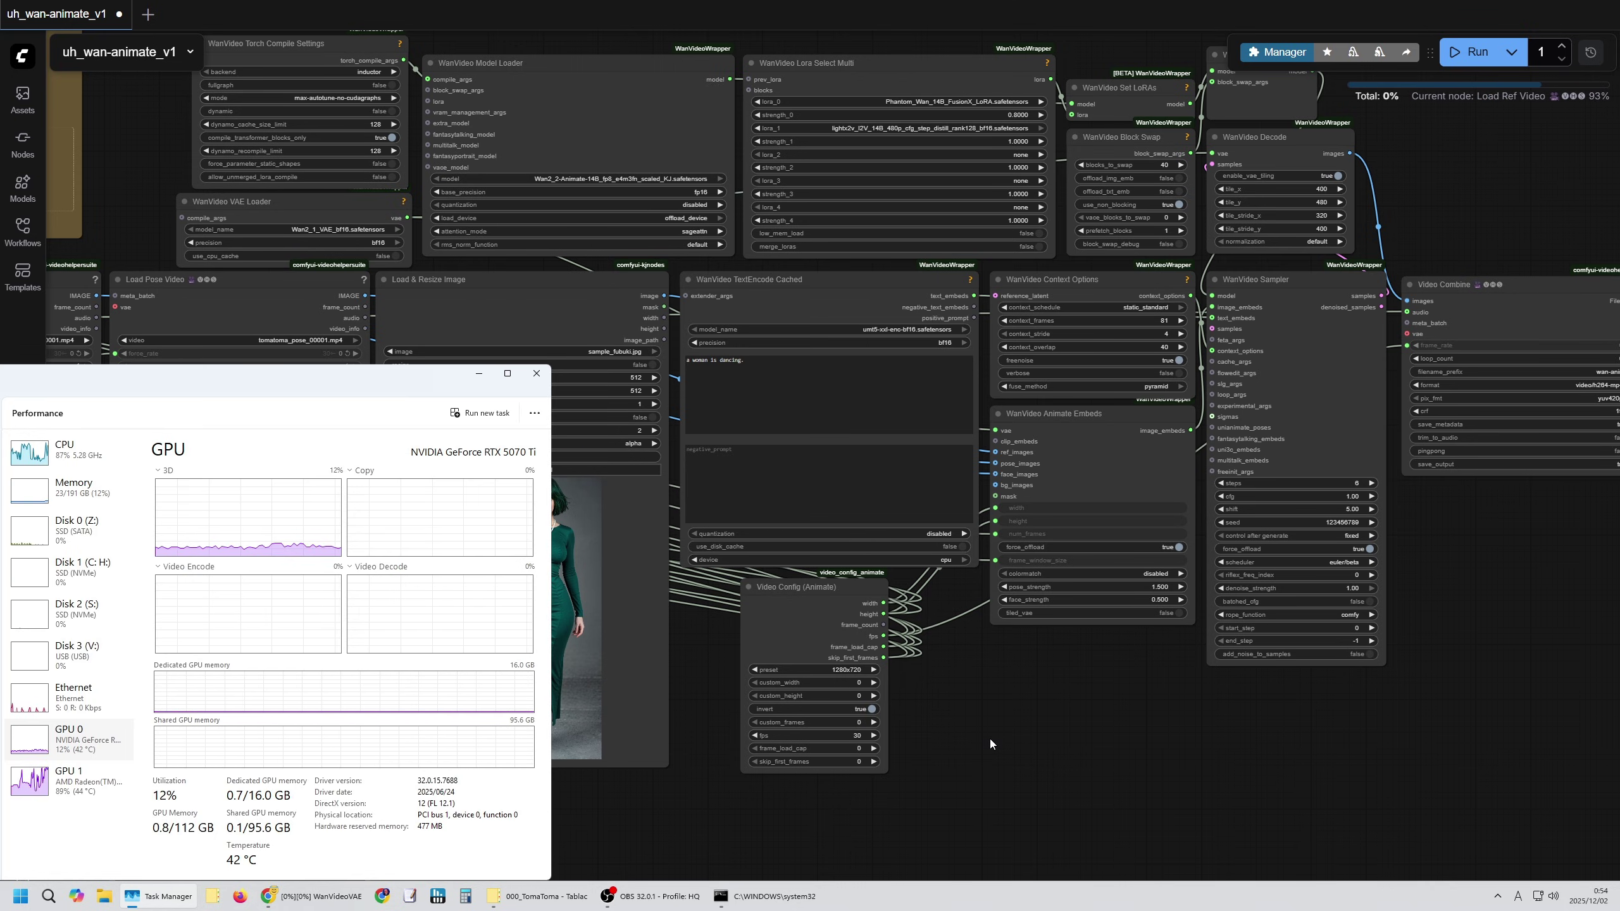
click(789, 907)
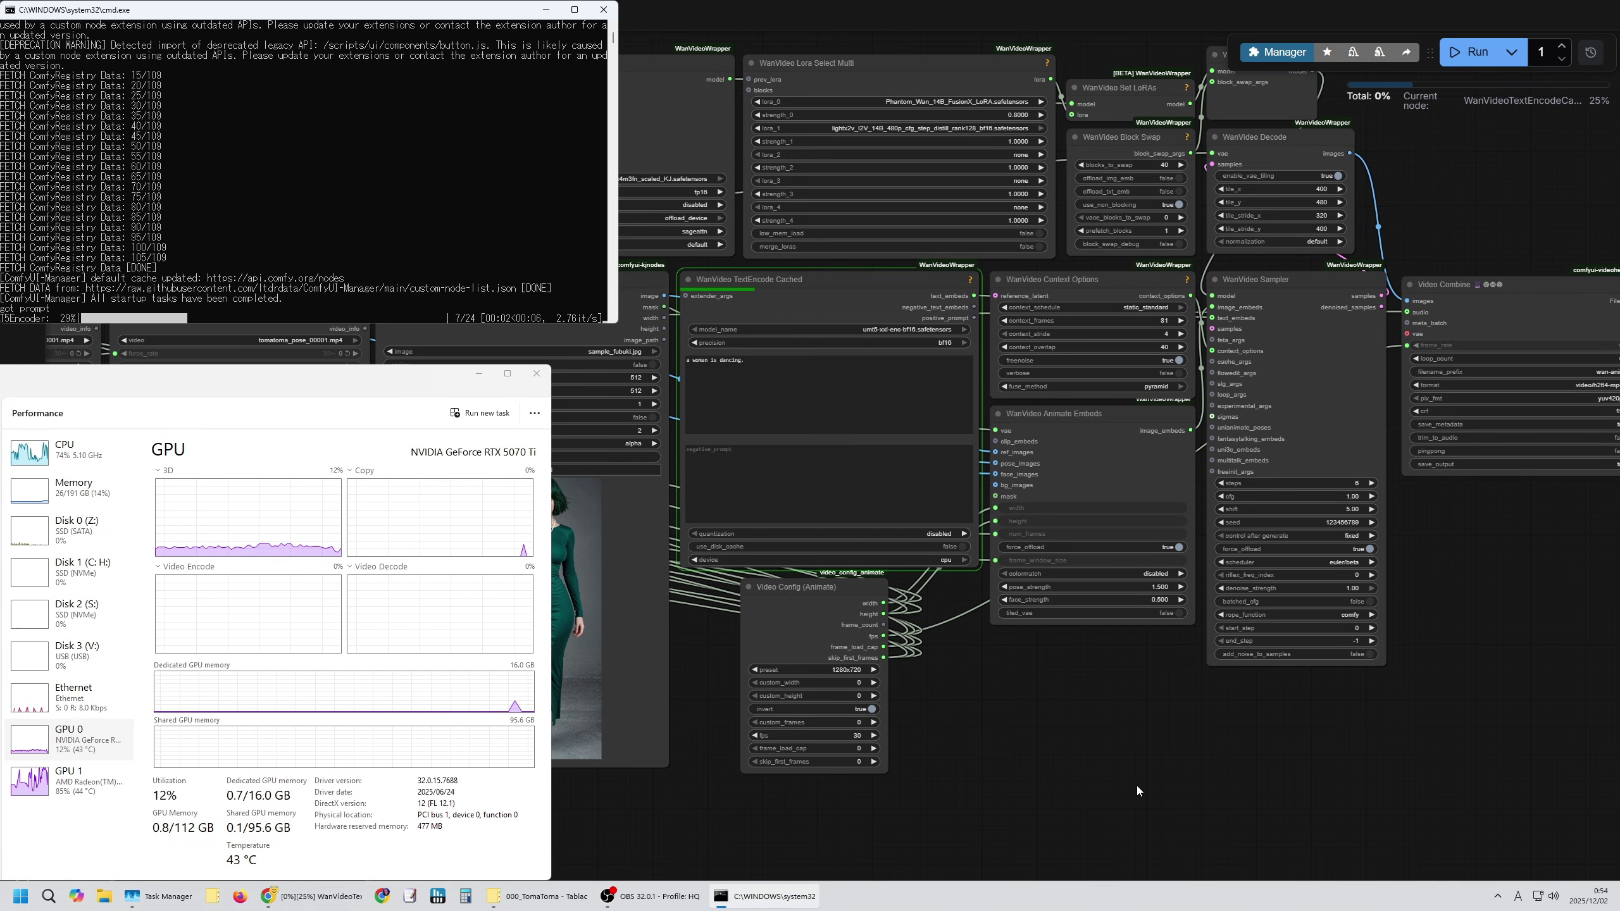
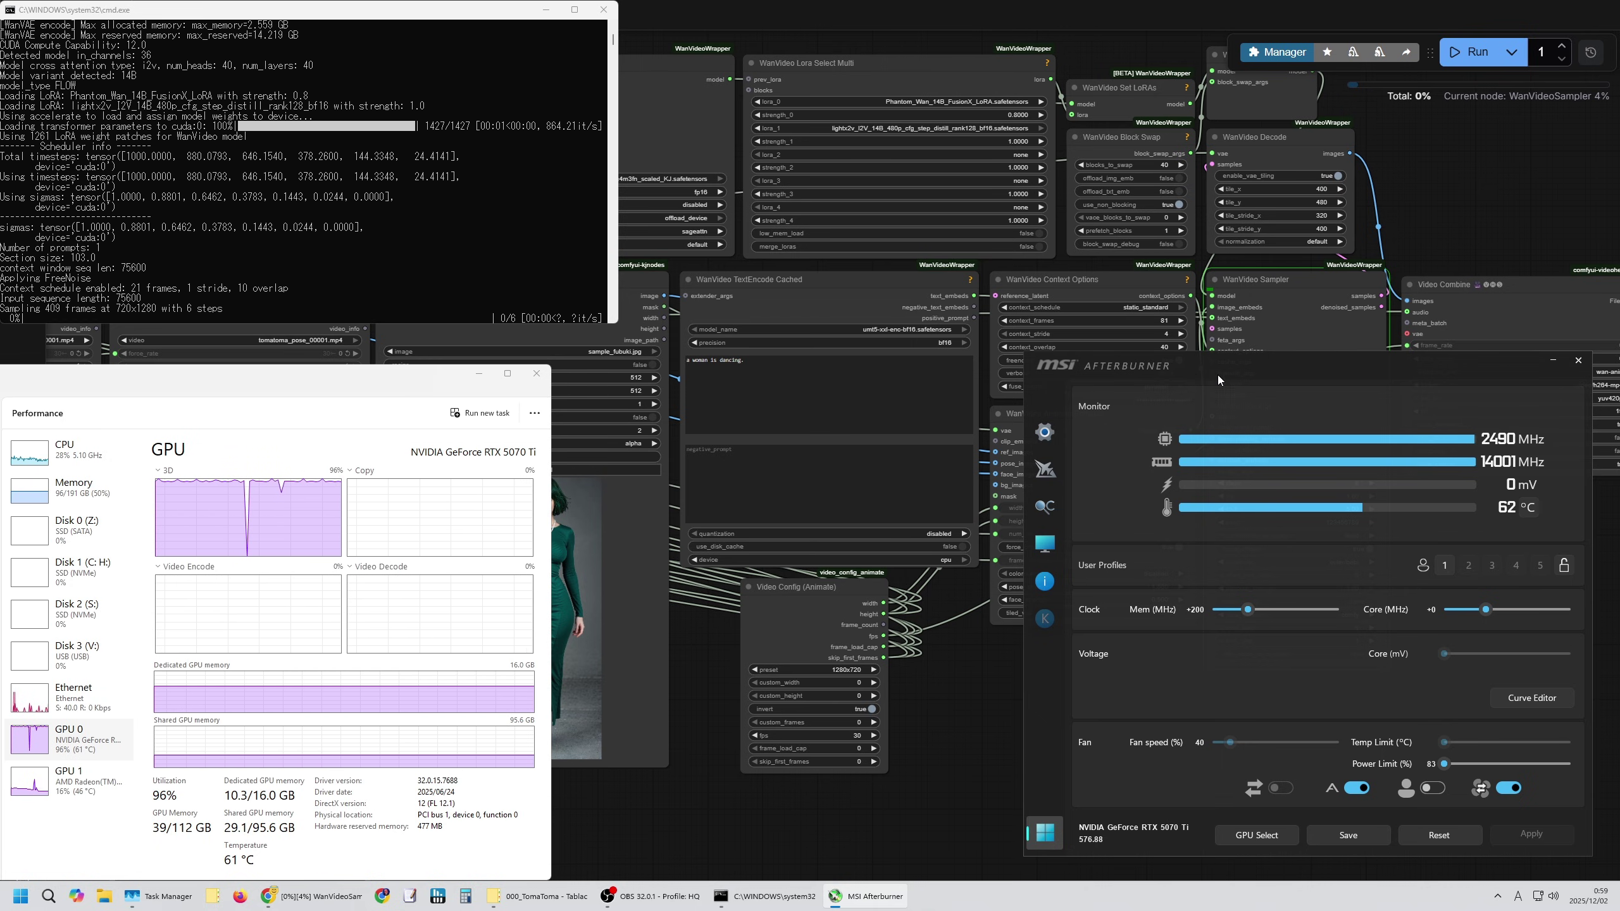
click(1553, 360)
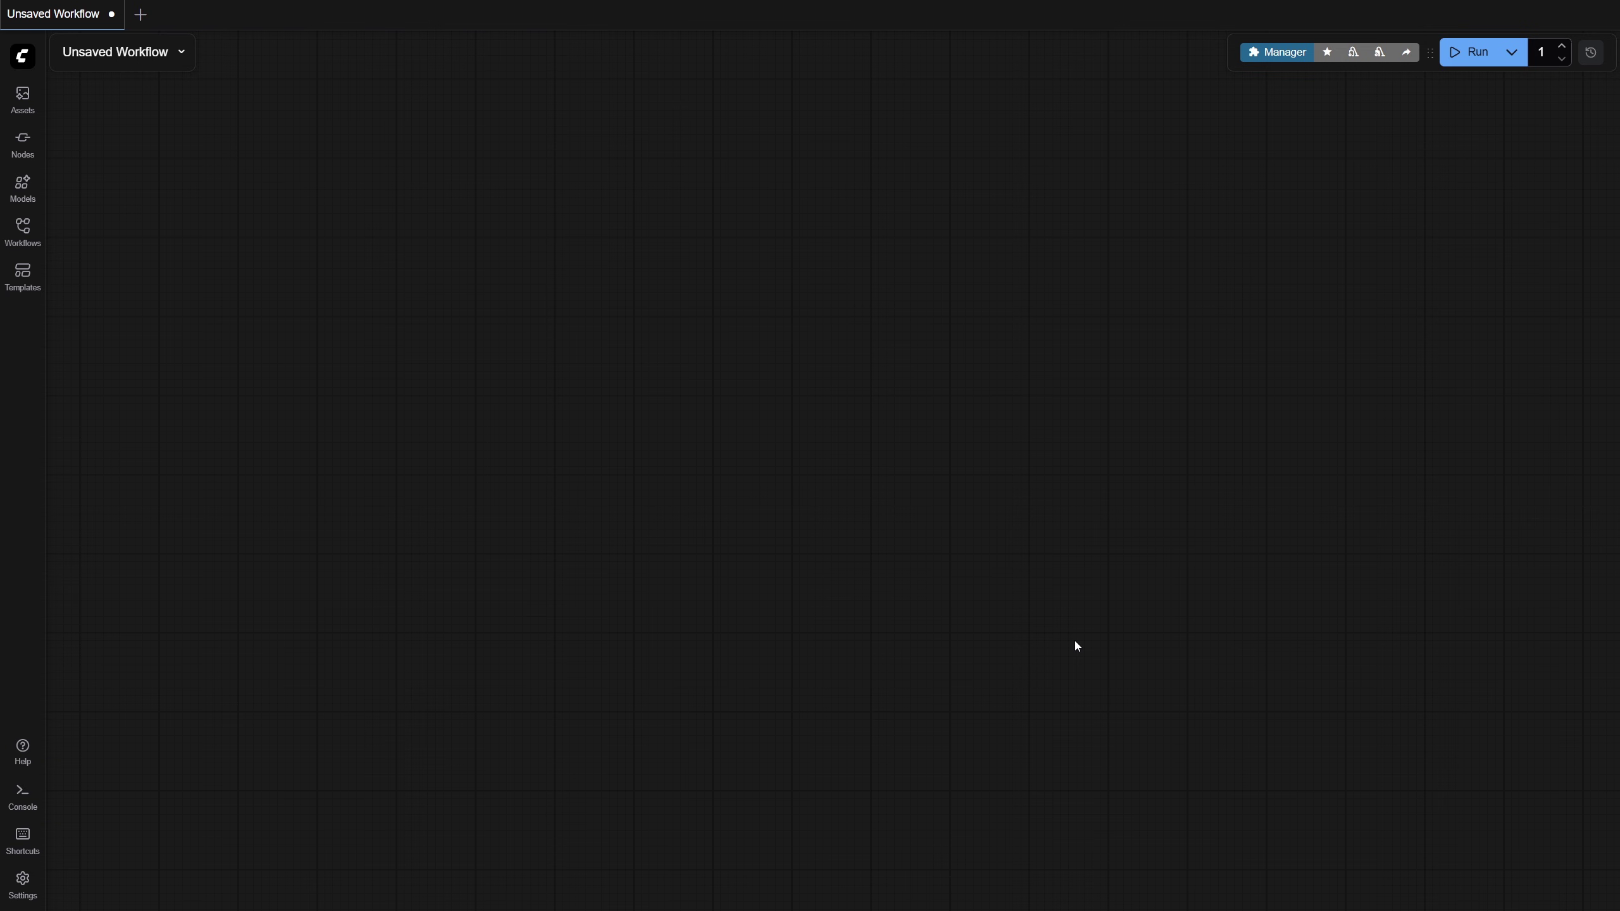
Load uh_wan-animate_motion_detector_solo_v1.json from the uh_wan-animate_v1 folder onto the ComfyUI canvas.
key(super)
click(631, 896)
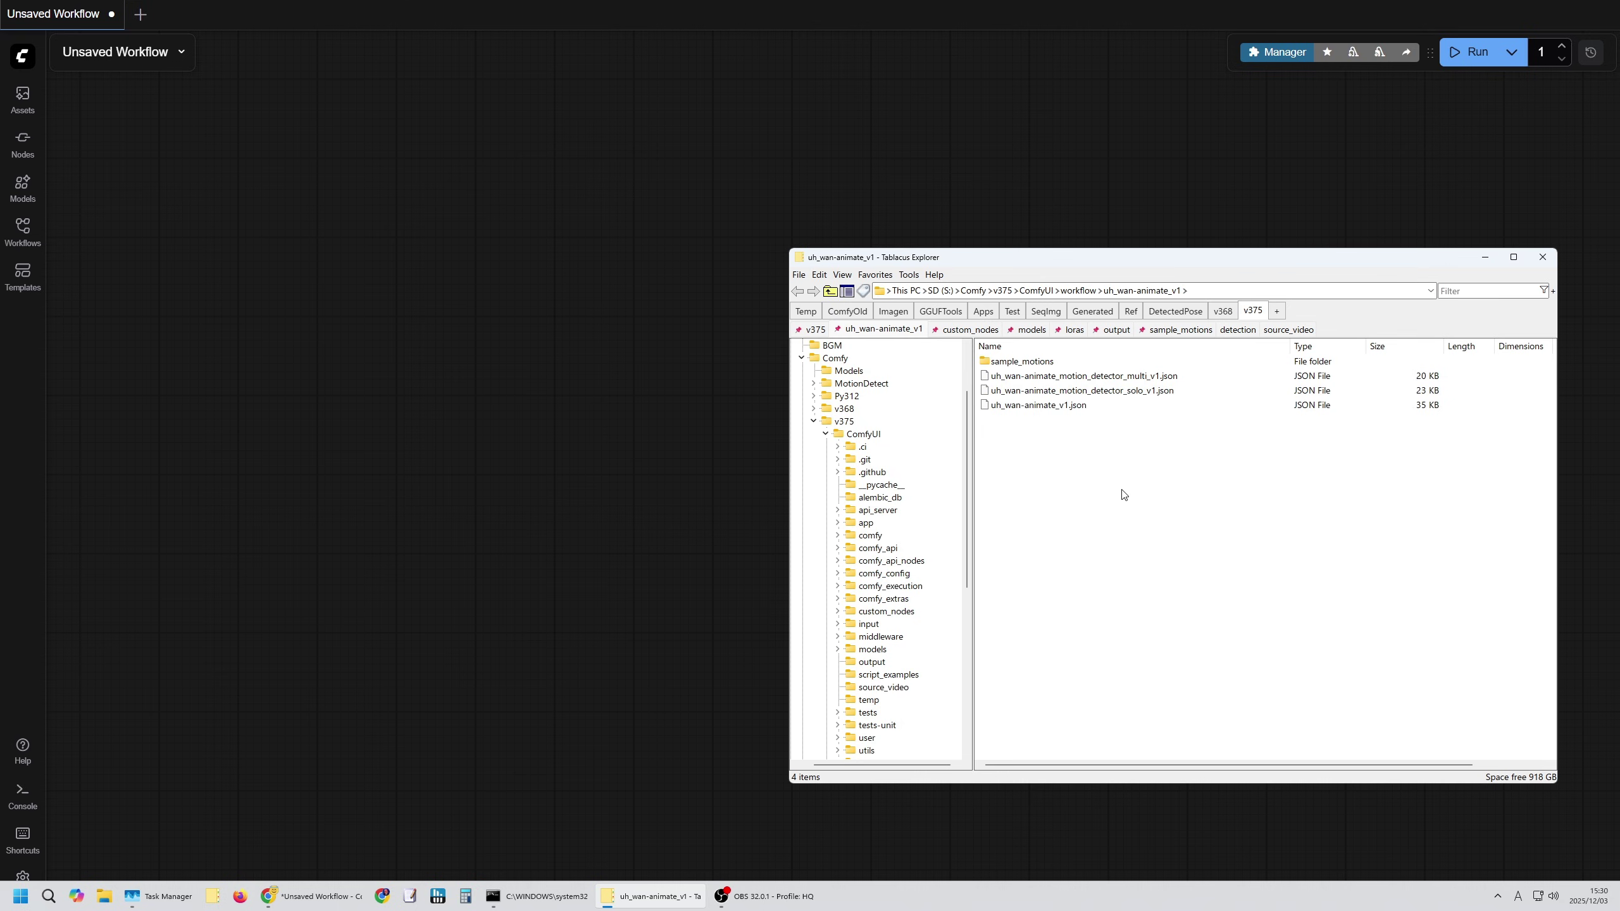
click(1148, 390)
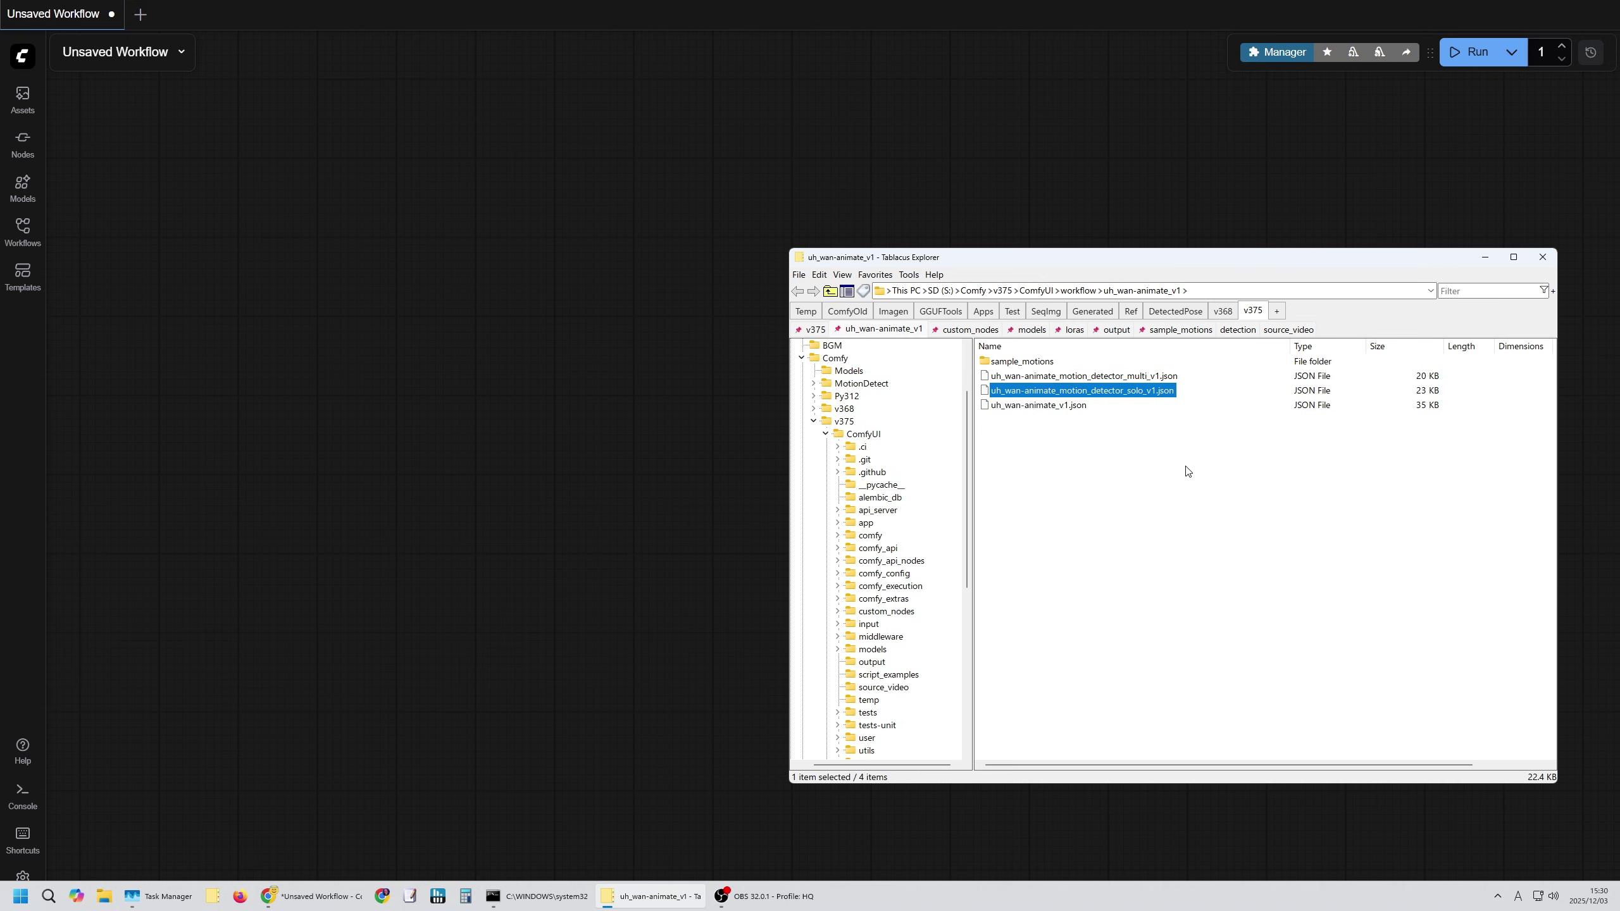
click(1266, 499)
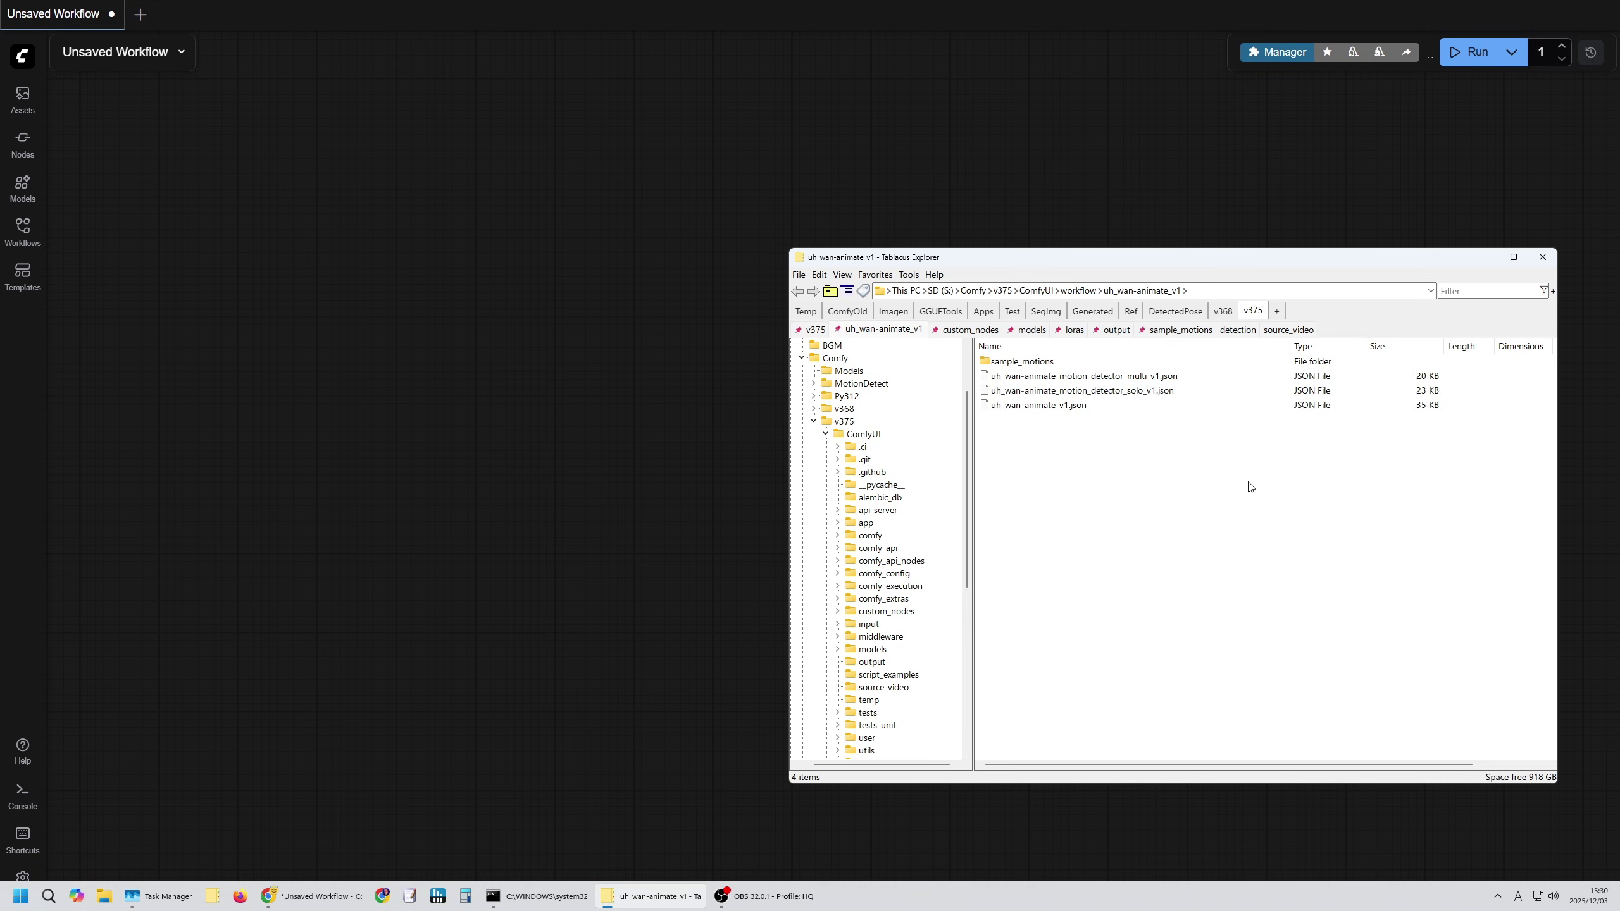
click(1150, 376)
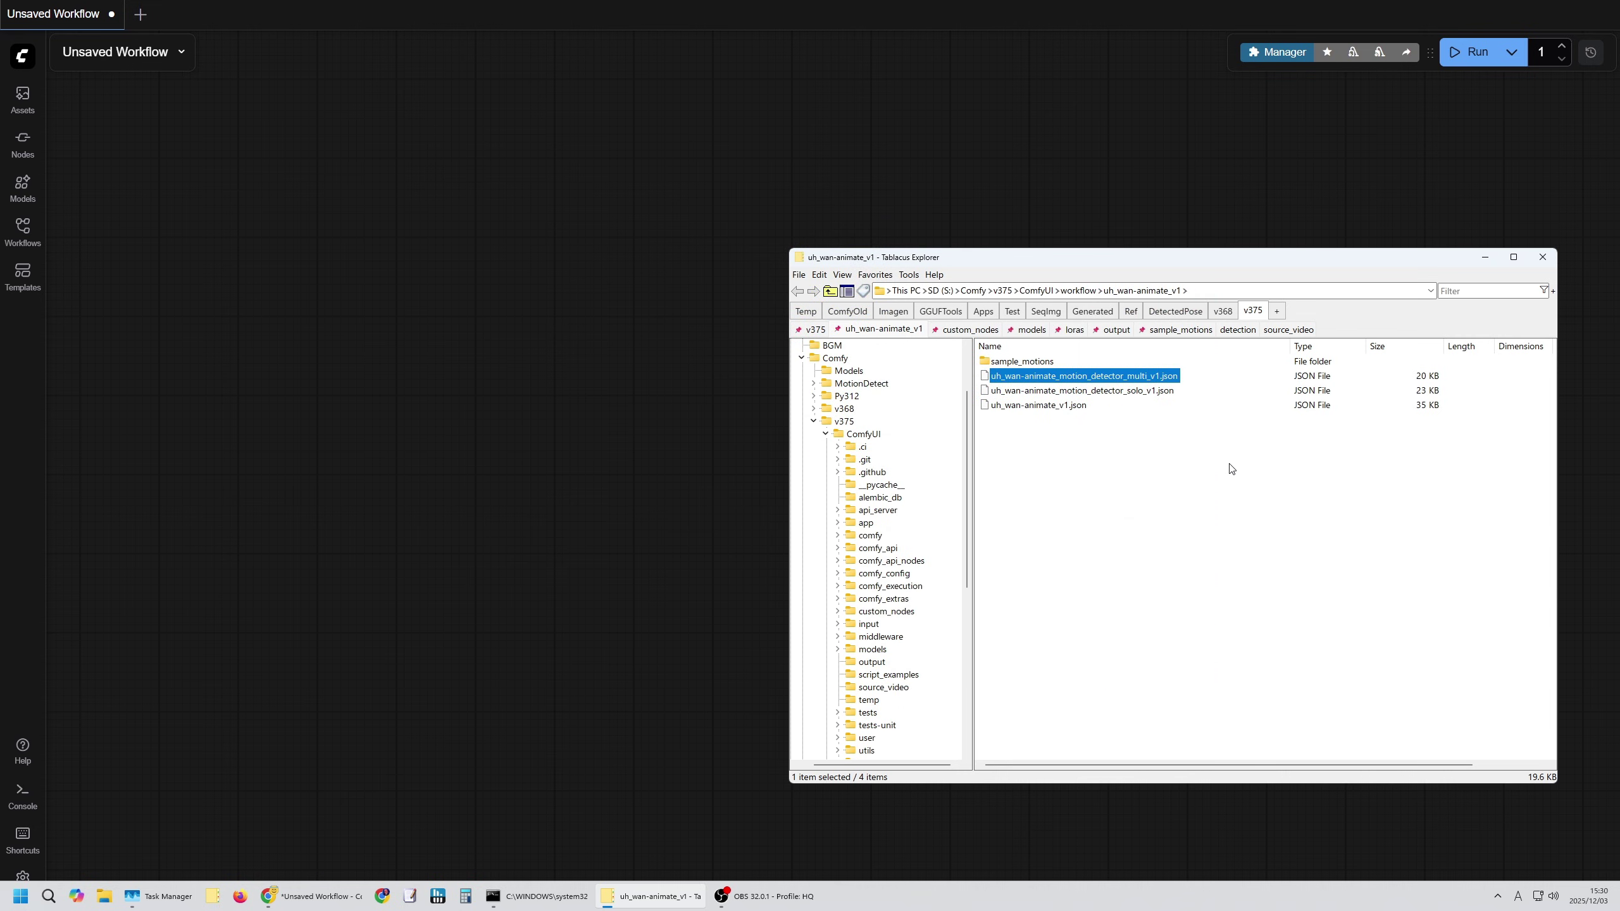
drag(1082, 390, 640, 464)
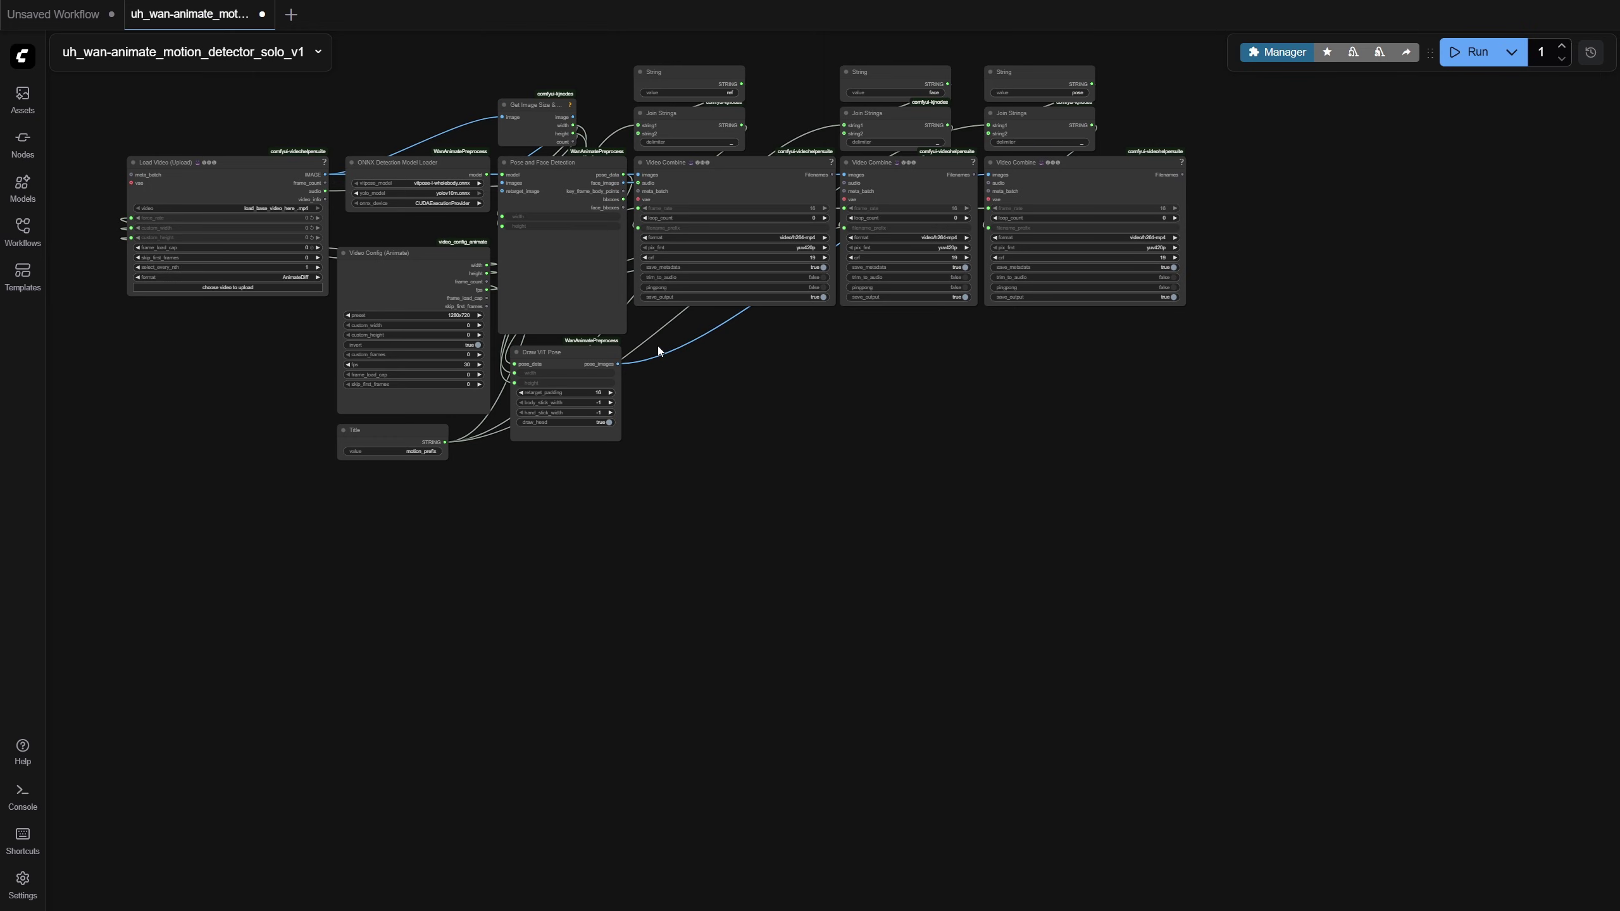
scroll(658, 346, up, 4)
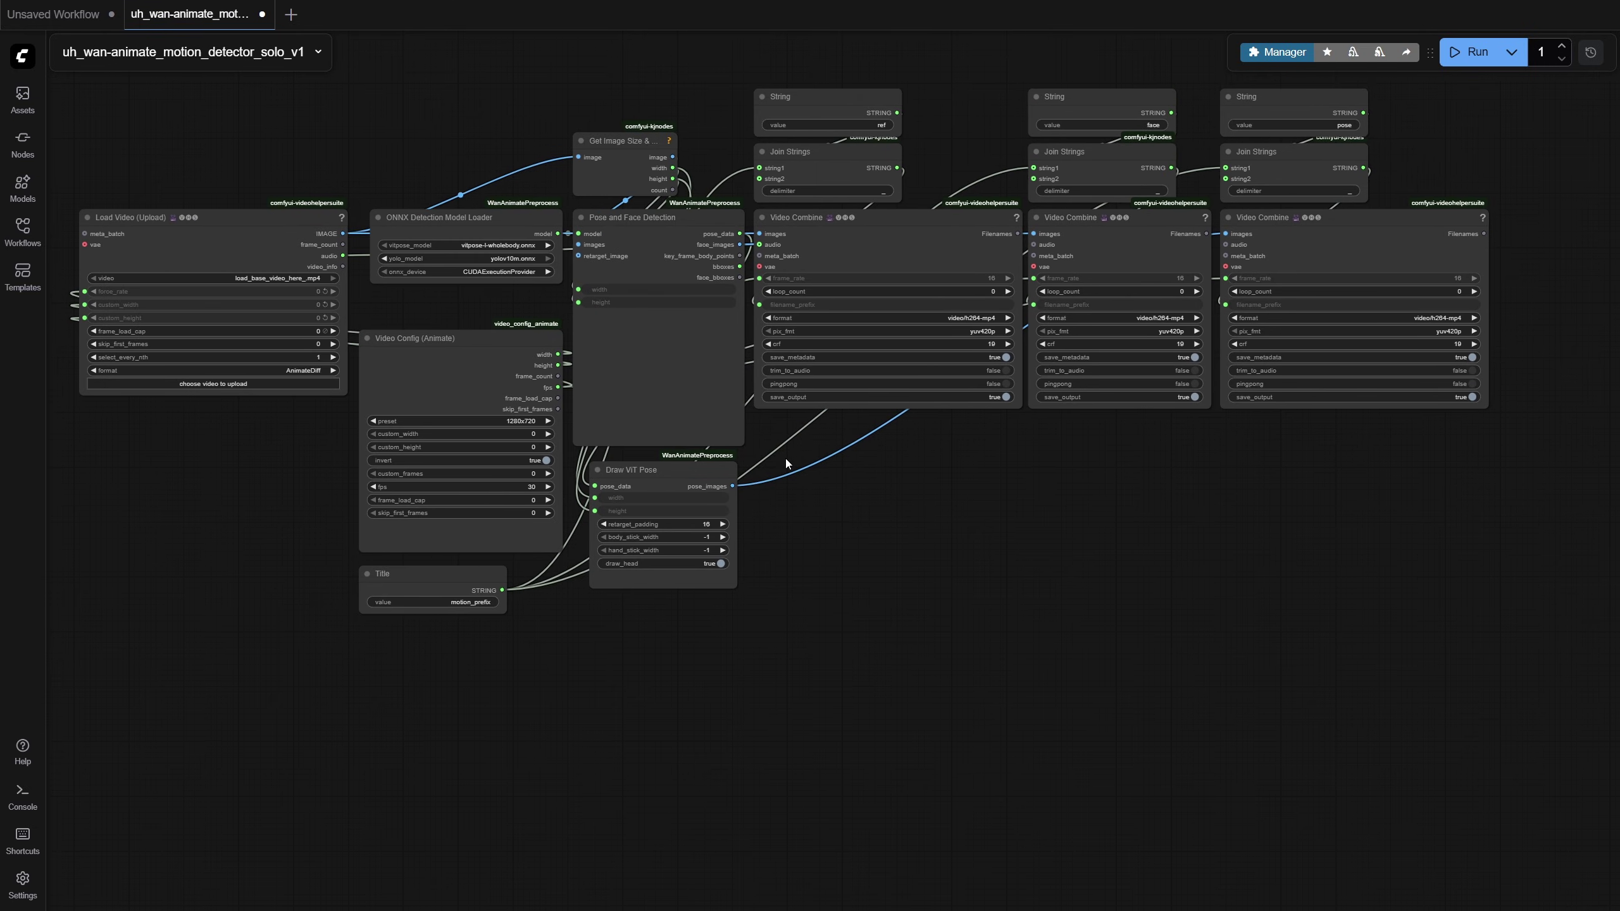
Load Download.mp4 from the source_video folder into the Load Video (Upload) node.
click(650, 896)
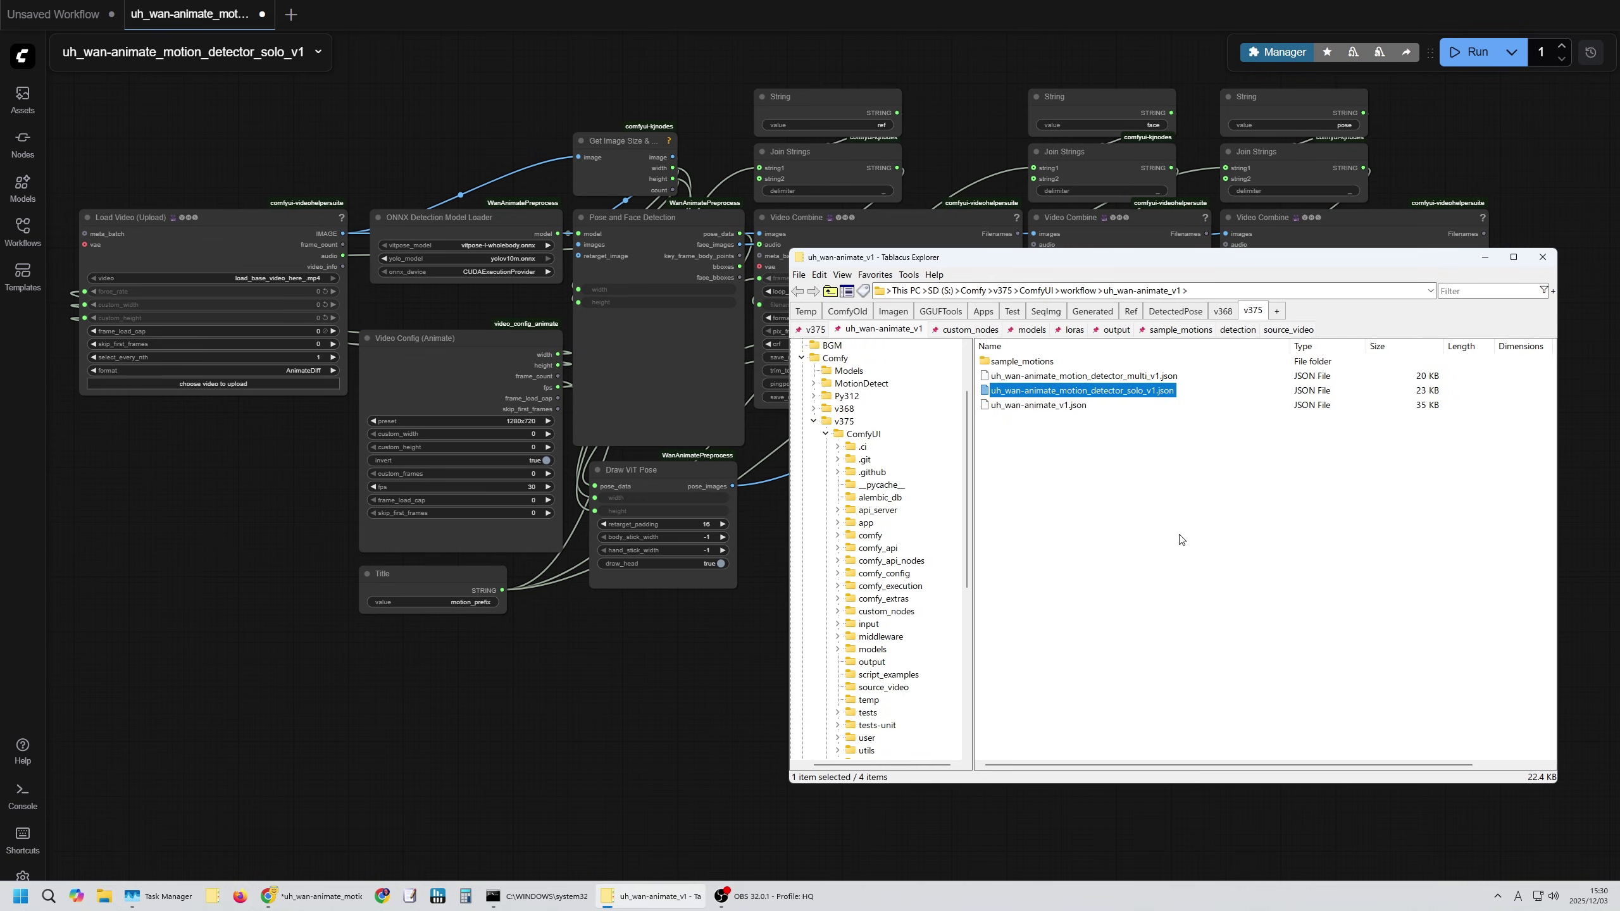
click(1288, 329)
click(1029, 365)
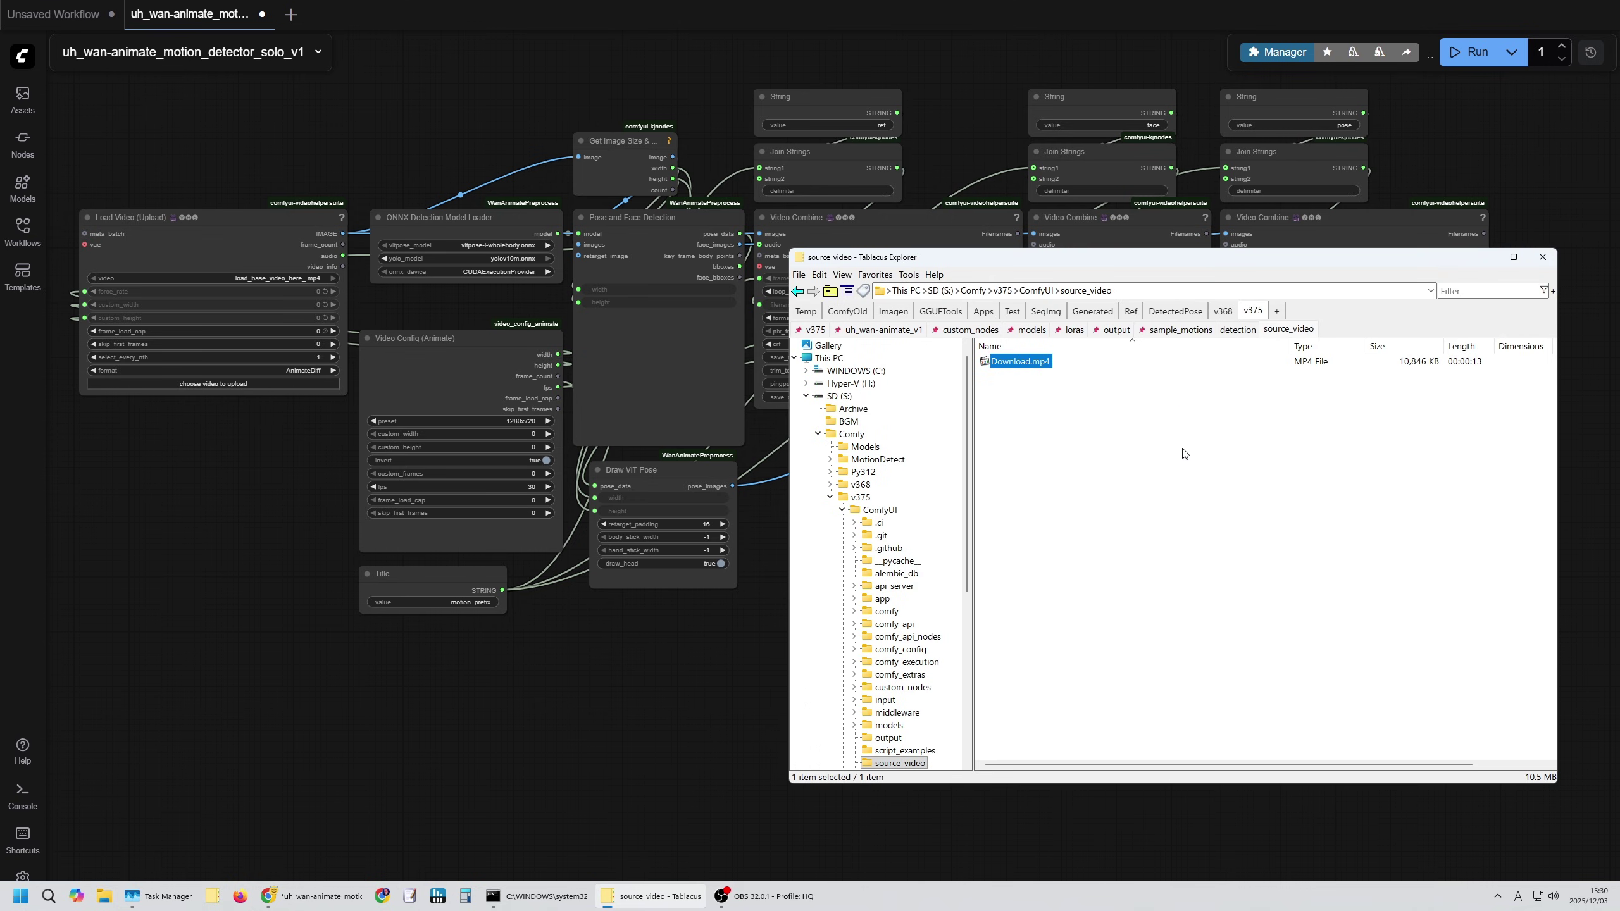
drag(1020, 361, 267, 332)
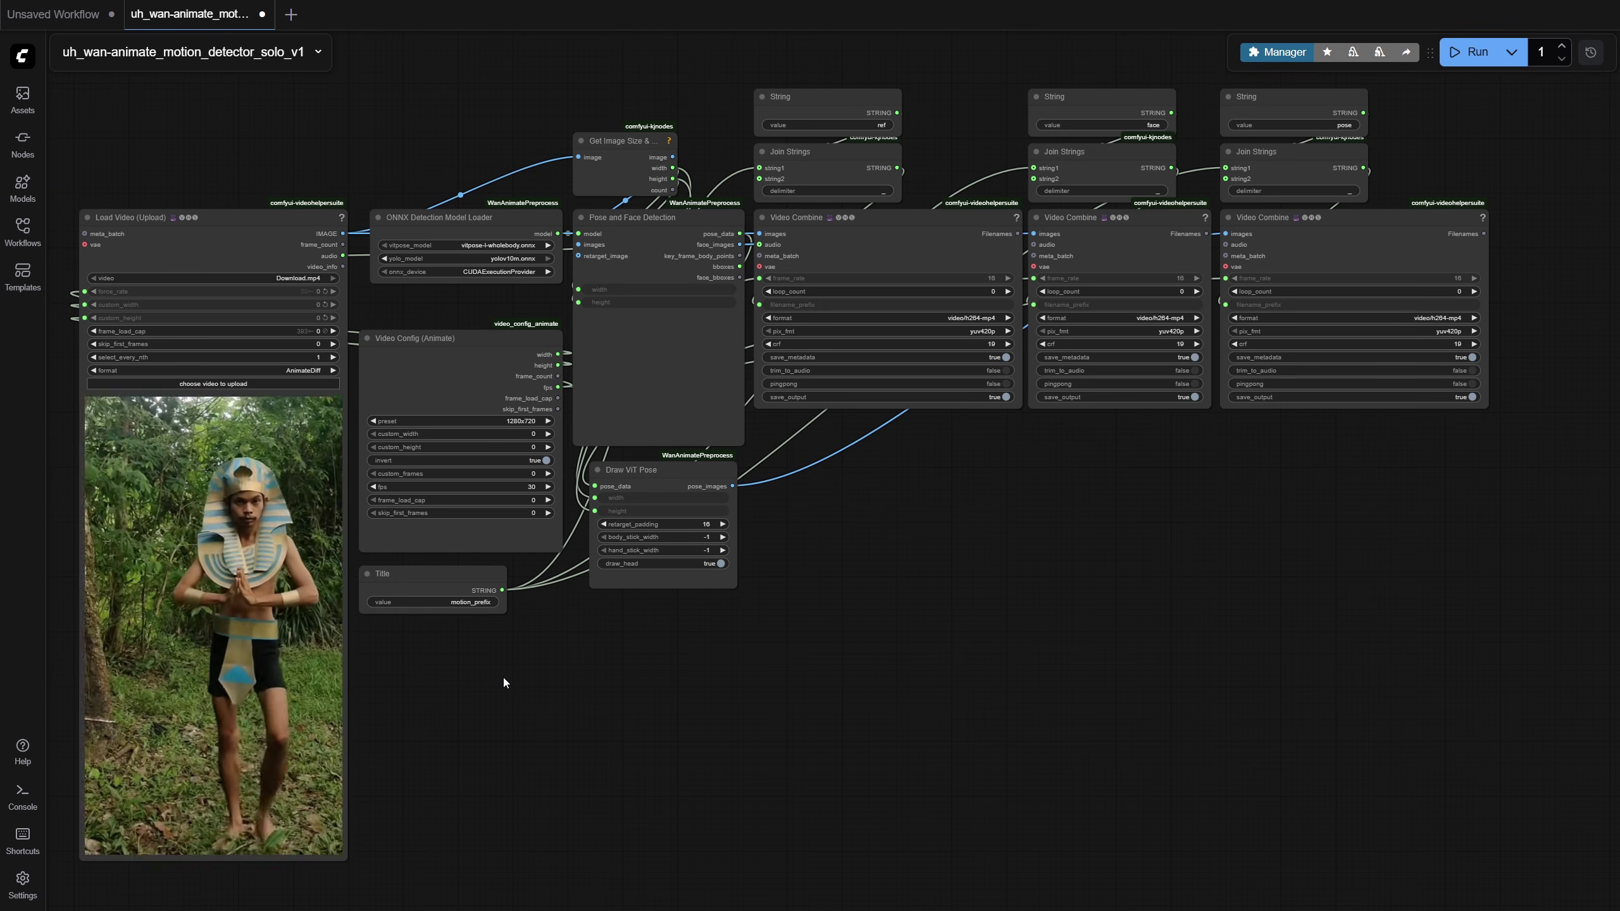
Set the Title node's value to egypt_dance and run the solo motion detector workflow once.
click(453, 602)
text(e)
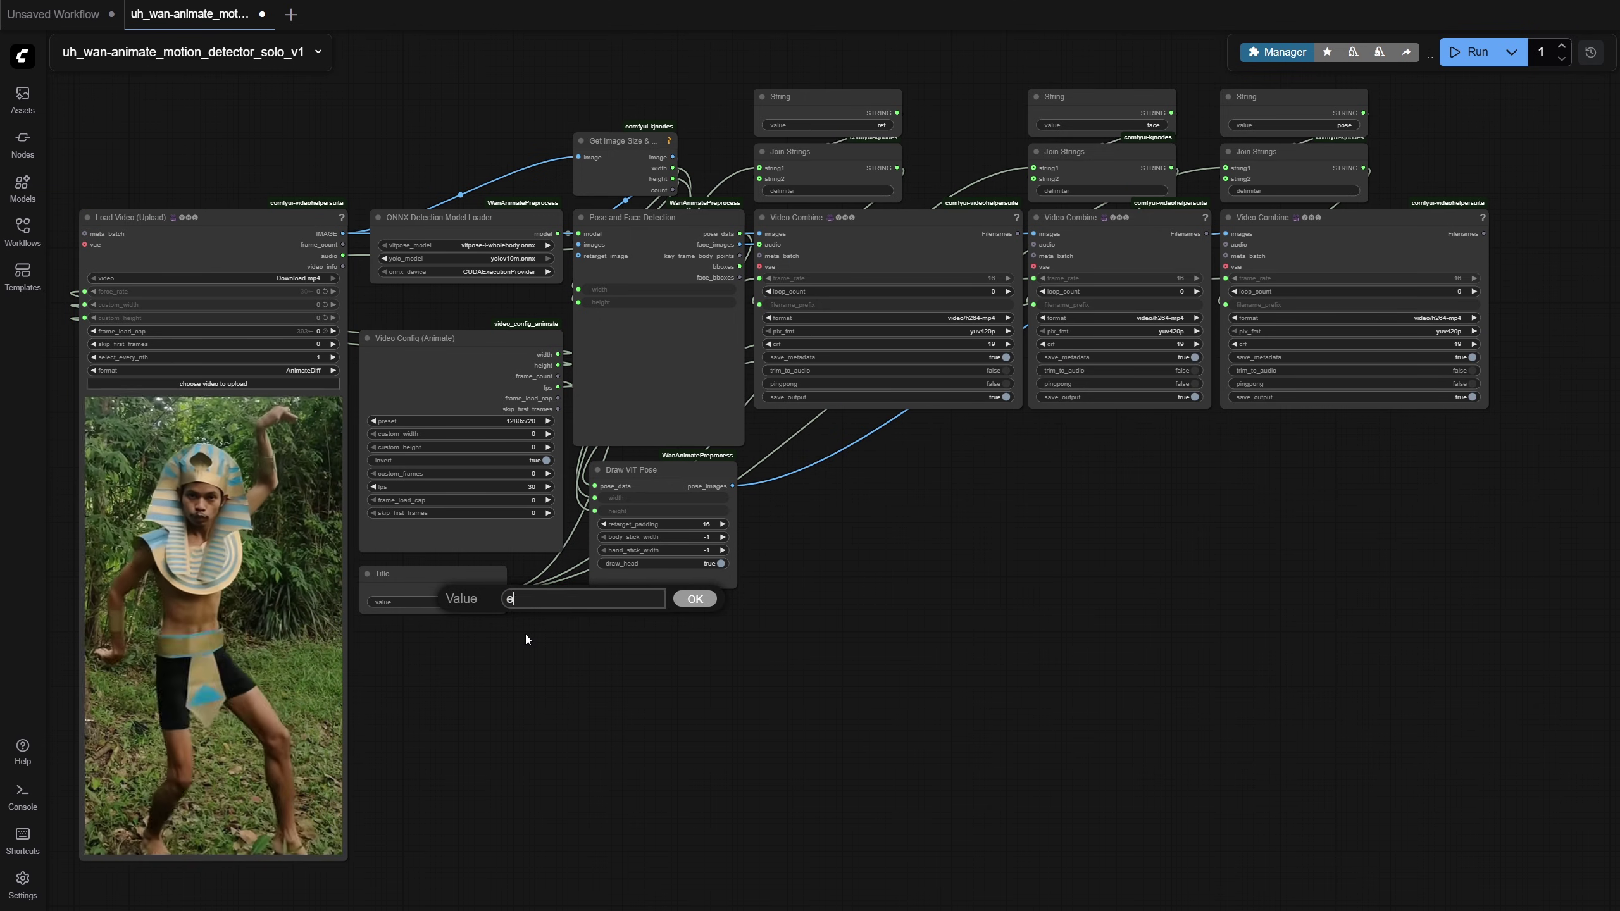
text(gypt_dance)
key(Return)
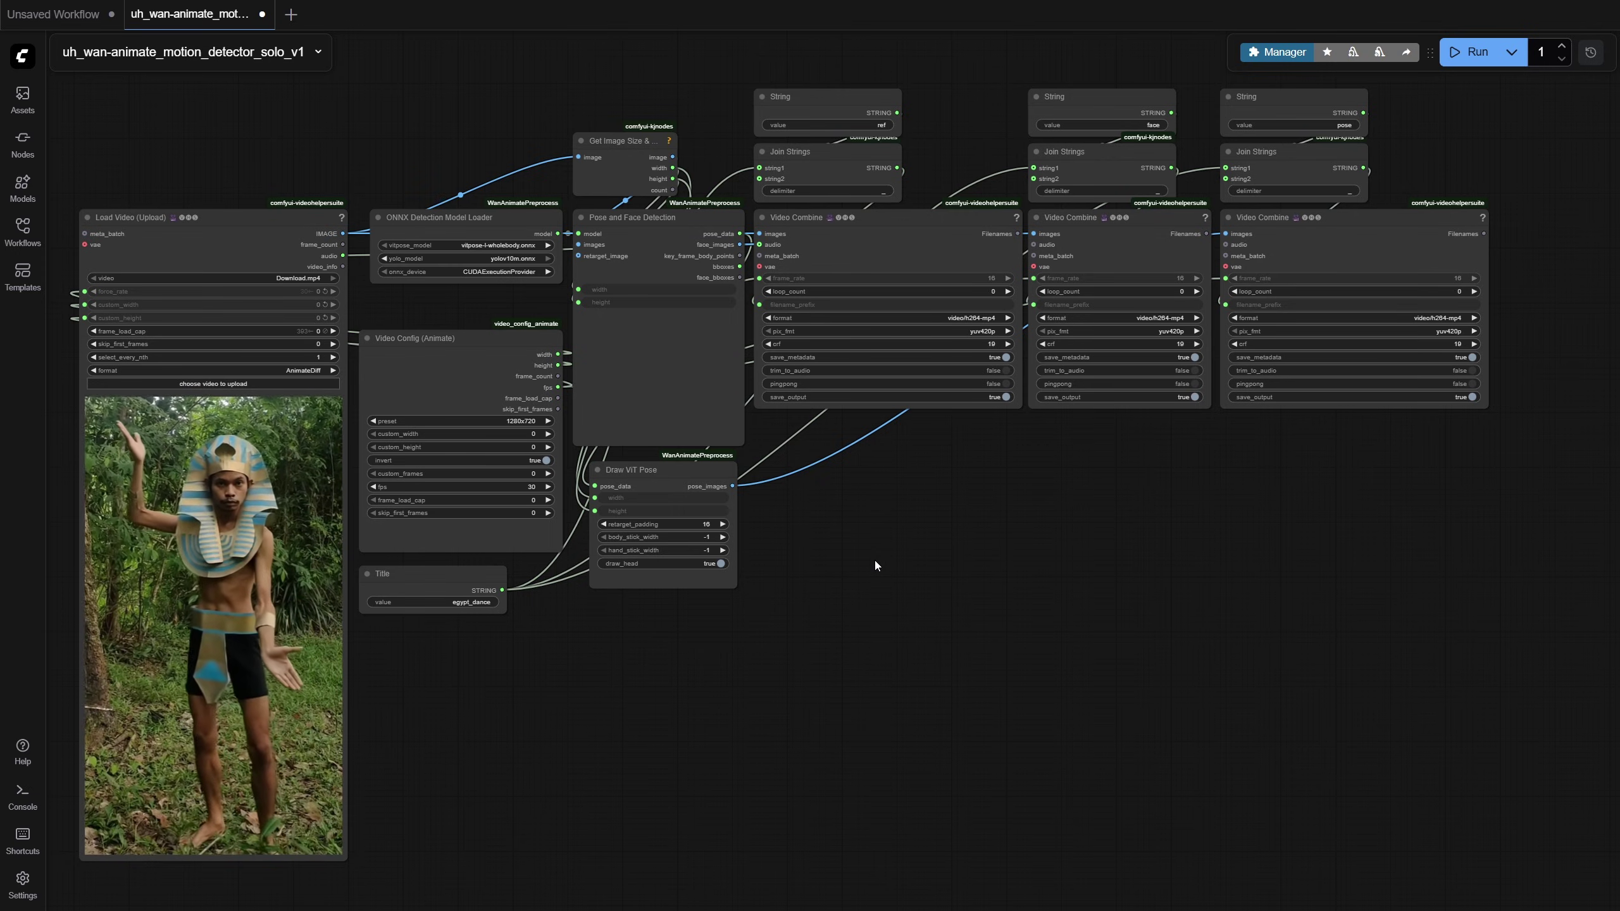
click(1457, 58)
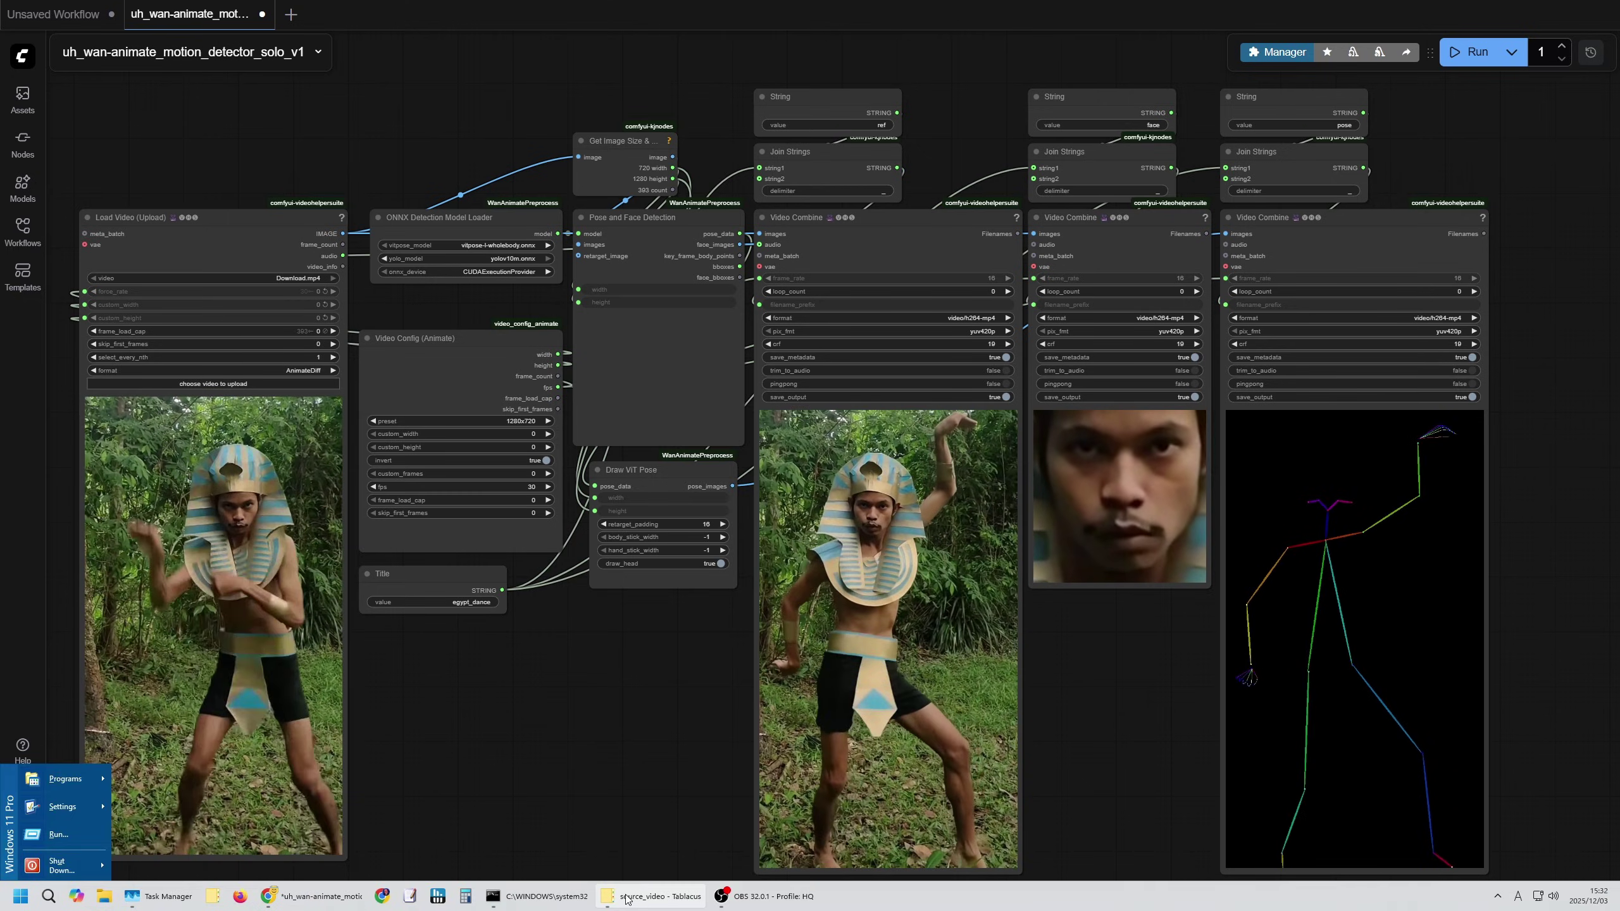
Check the egypt_dance reference video with audio, face video and pose video in ComfyUI's output folder.
click(650, 896)
click(1115, 329)
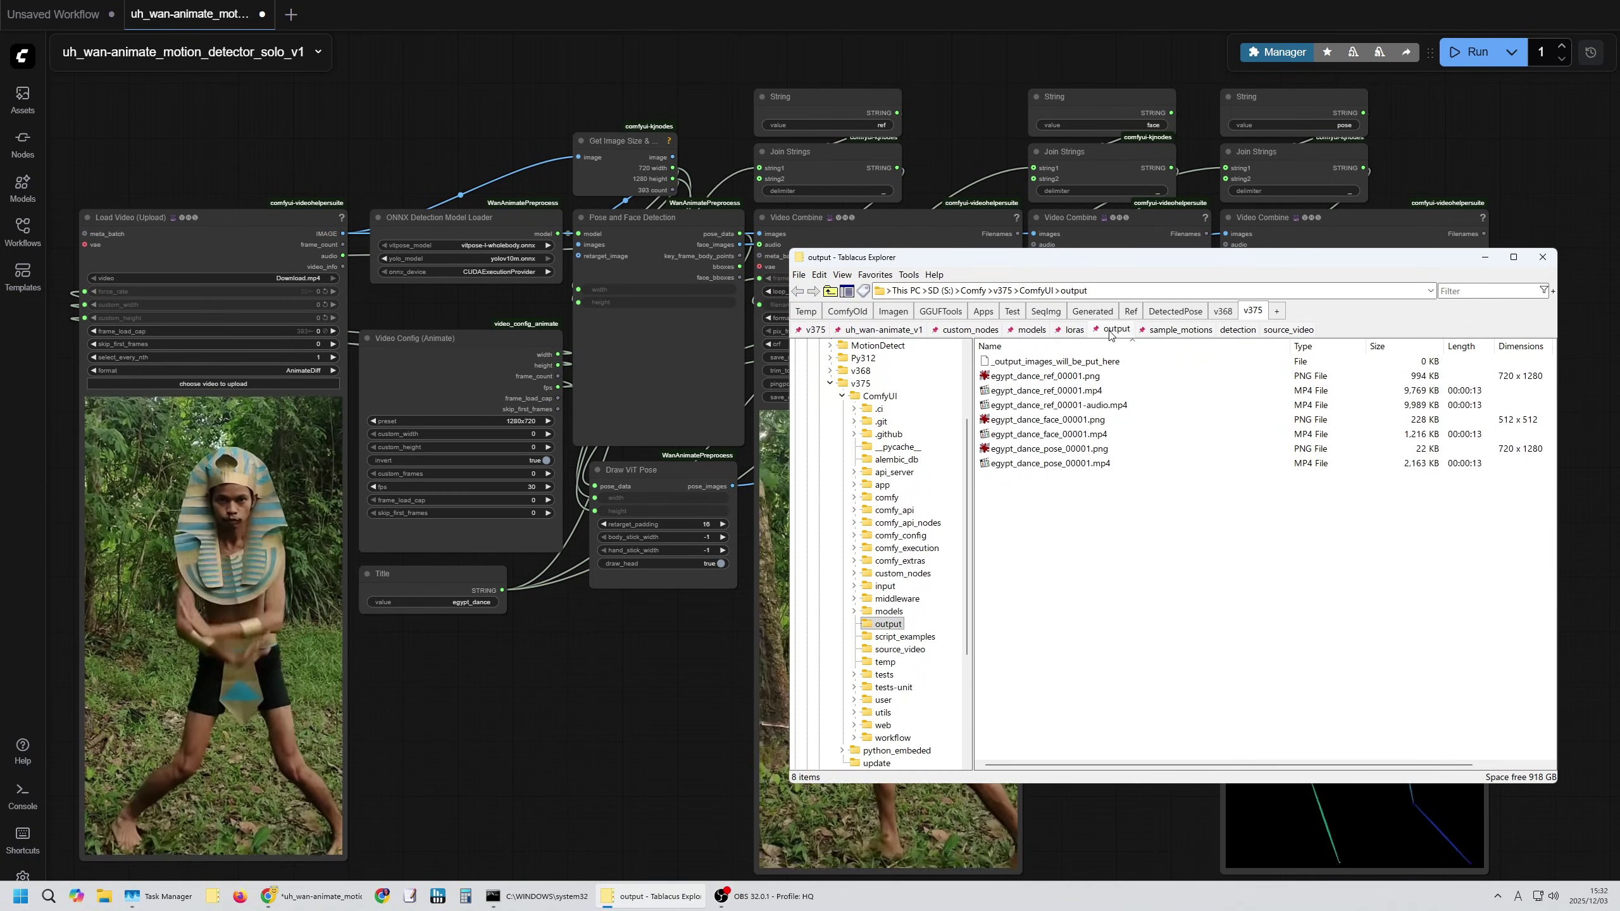
click(1097, 405)
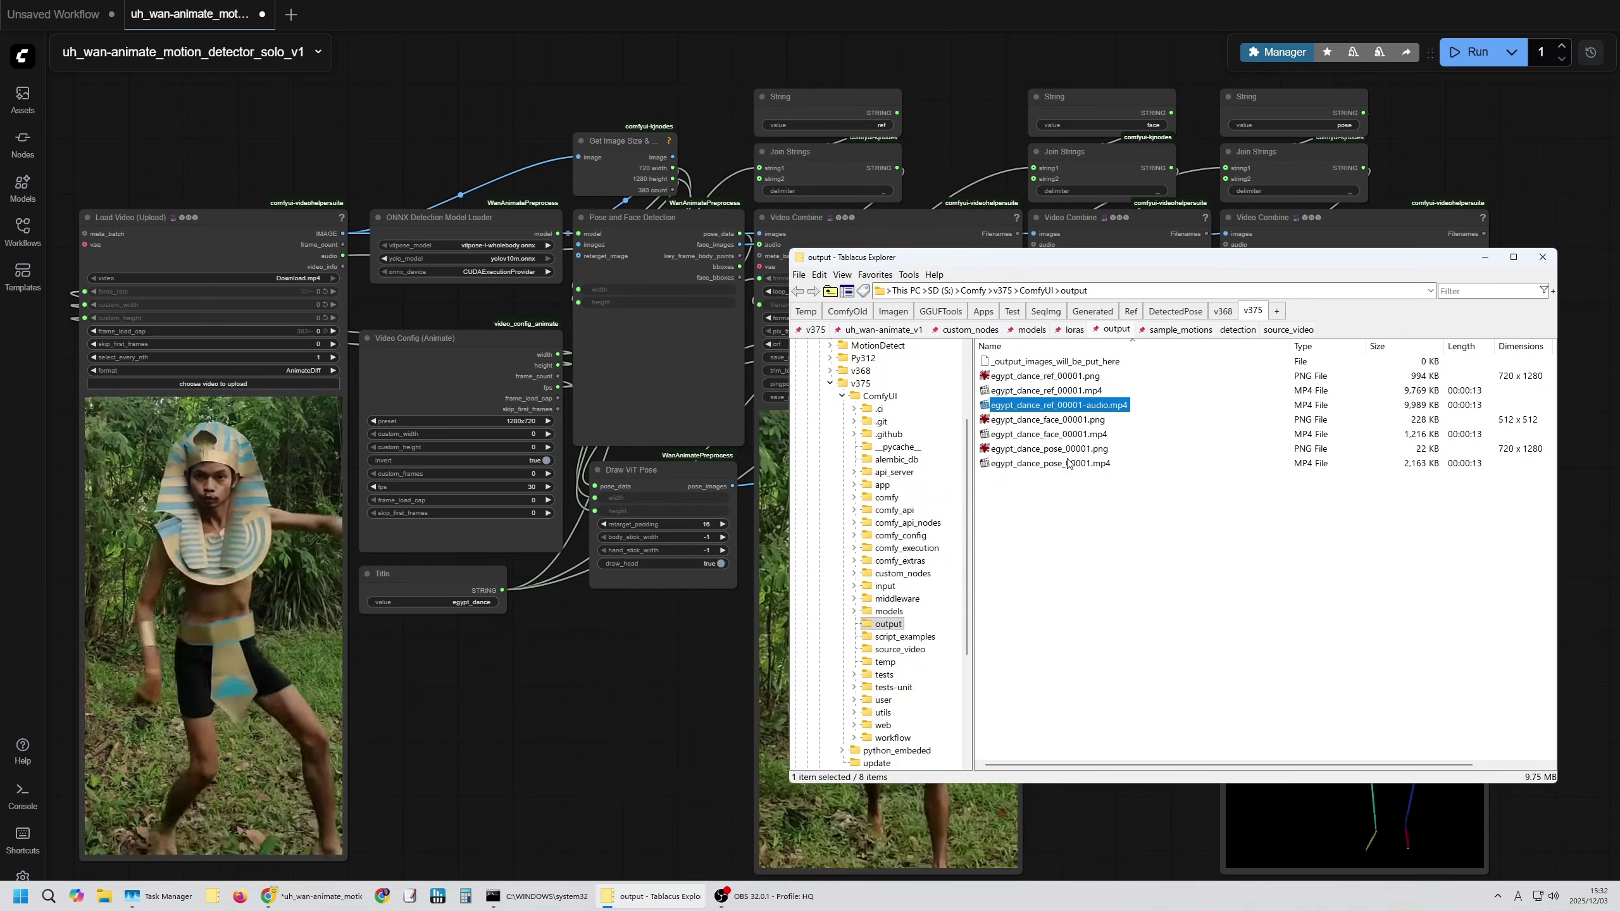
click(1082, 436)
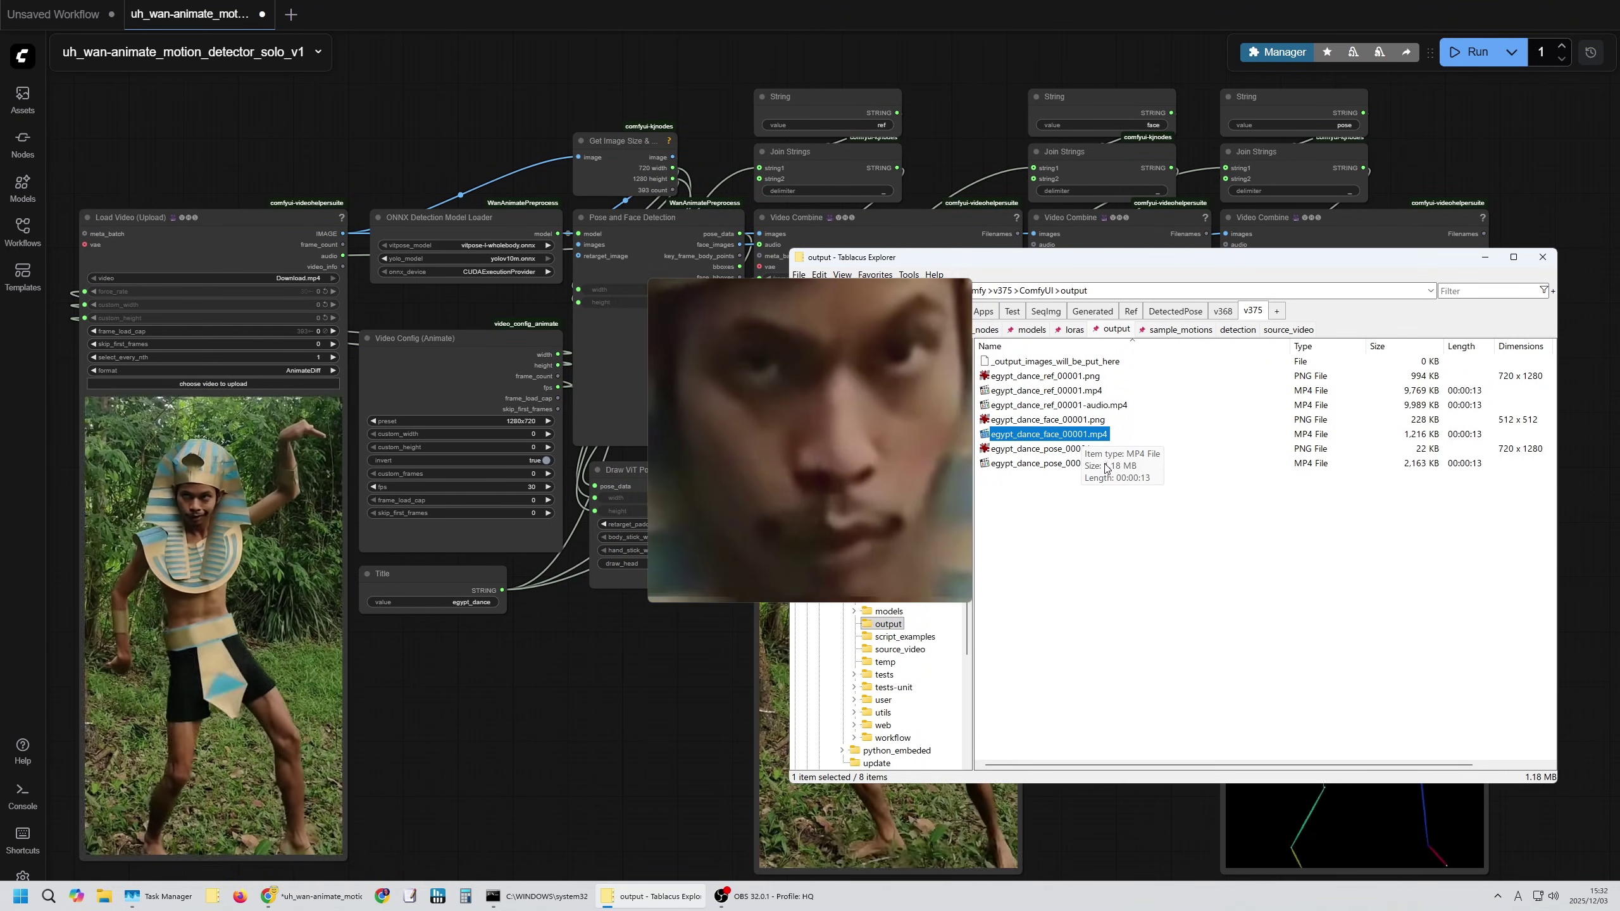
click(1077, 463)
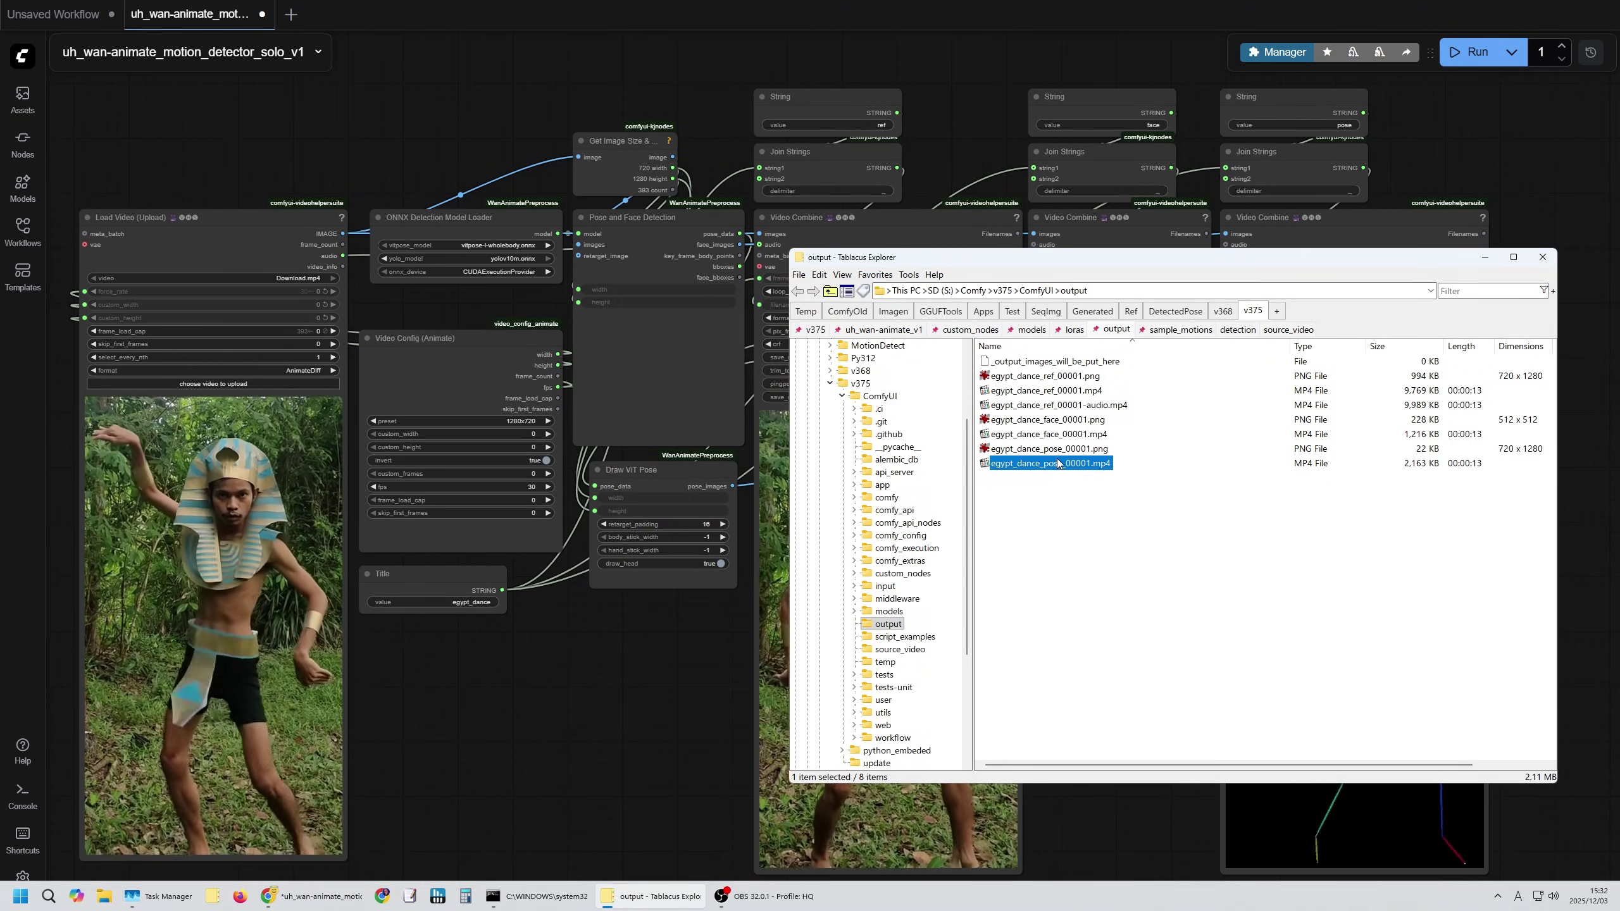